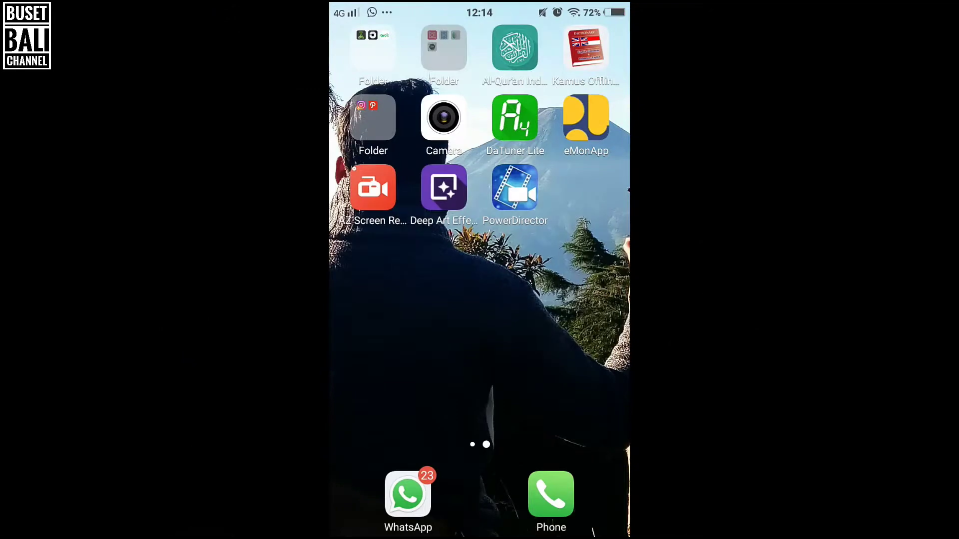
# - Launch AfterFocus Pro from the app folder on the Android home screen
pyautogui.click(443, 48)
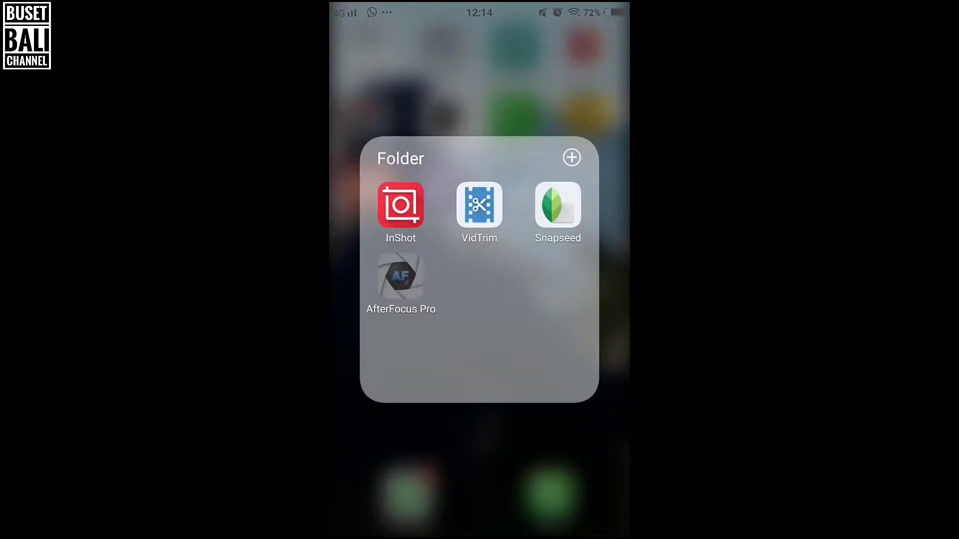
pyautogui.click(400, 276)
# - Open the guitarist photo and draw focus strokes down the singer's body to his feet
pyautogui.click(553, 372)
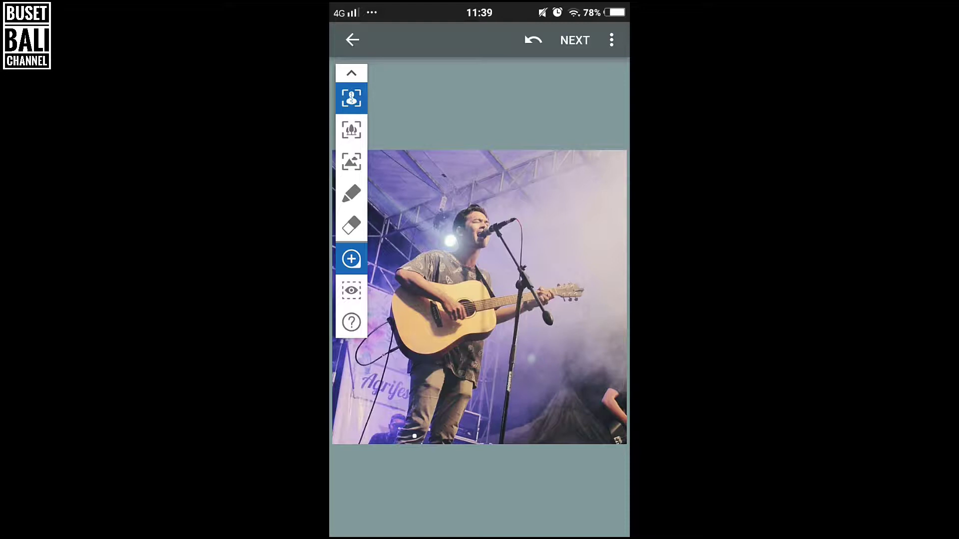
pyautogui.moveTo(414, 436); pyautogui.dragTo(418, 427)
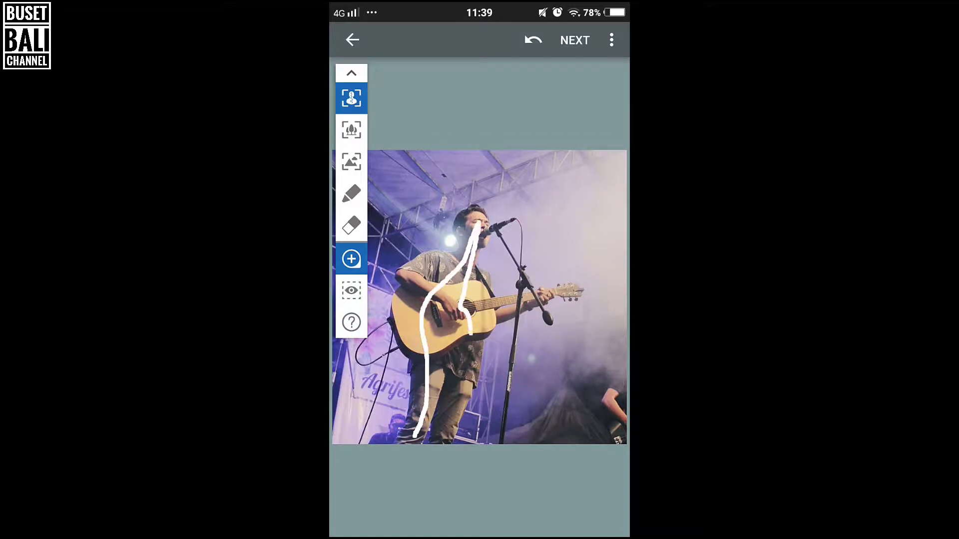
pyautogui.moveTo(452, 413); pyautogui.dragTo(443, 435)
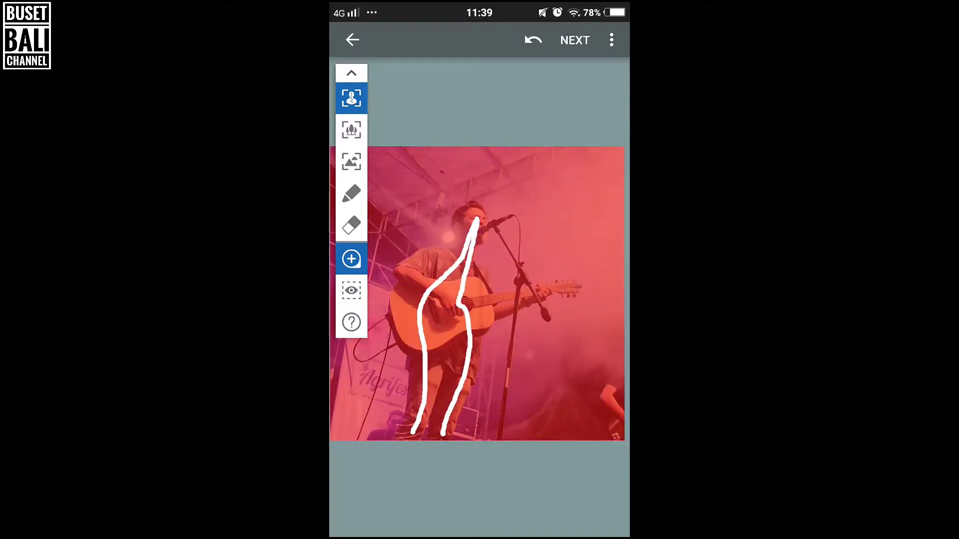
pyautogui.scroll(3, 479, 297)
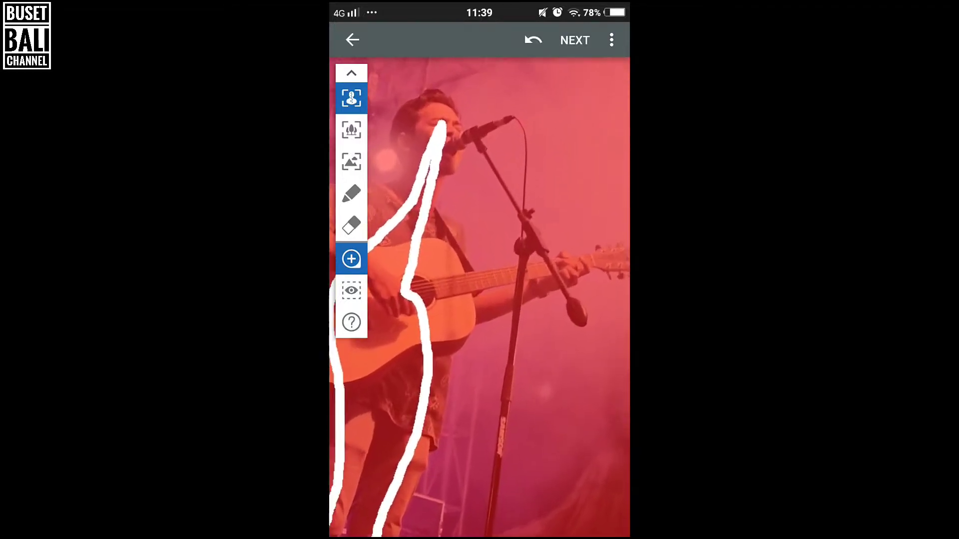
# - Draw a focus stroke along the guitar neck, then switch to background marking
pyautogui.click(480, 368)
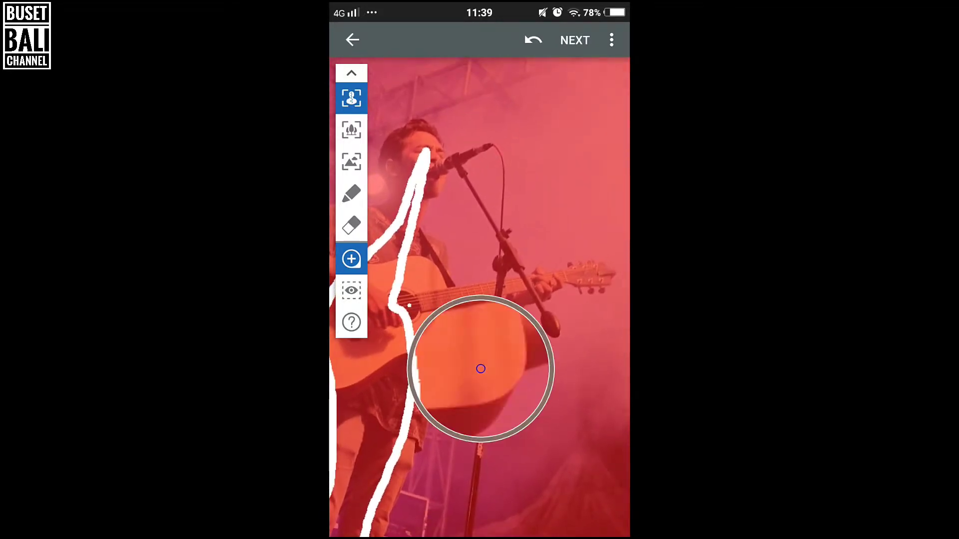
pyautogui.moveTo(409, 306); pyautogui.dragTo(613, 274)
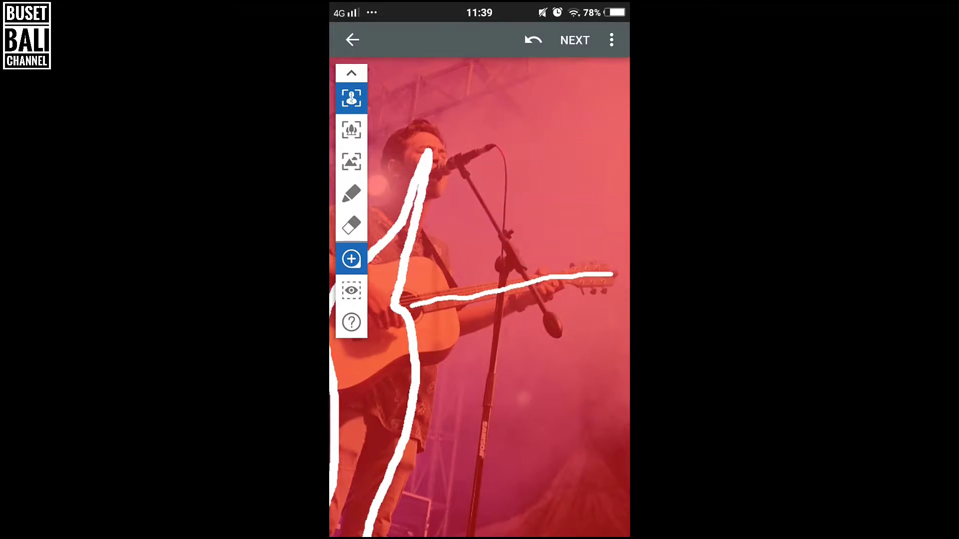
pyautogui.scroll(-3, 479, 295)
pyautogui.scroll(-1, 479, 225)
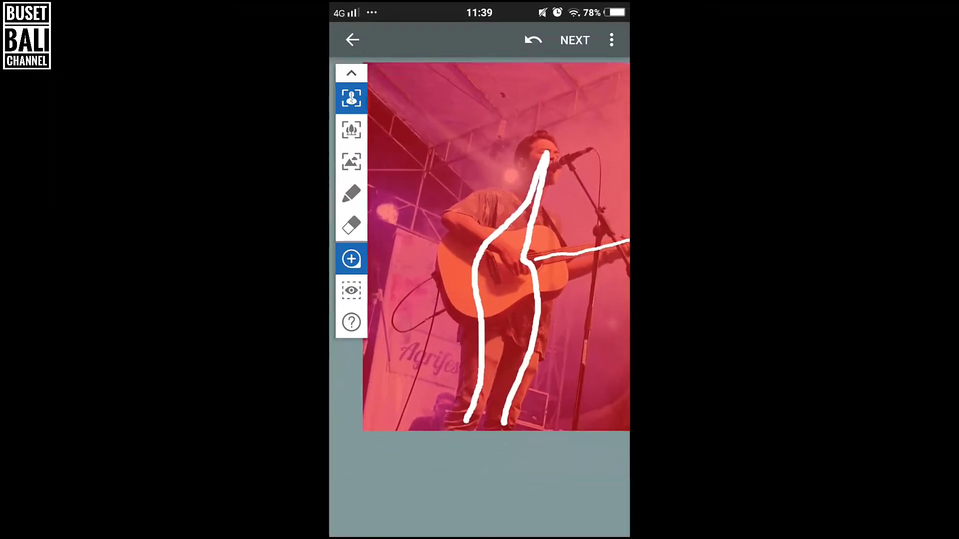
pyautogui.scroll(-1, 500, 225)
pyautogui.scroll(2, 479, 275)
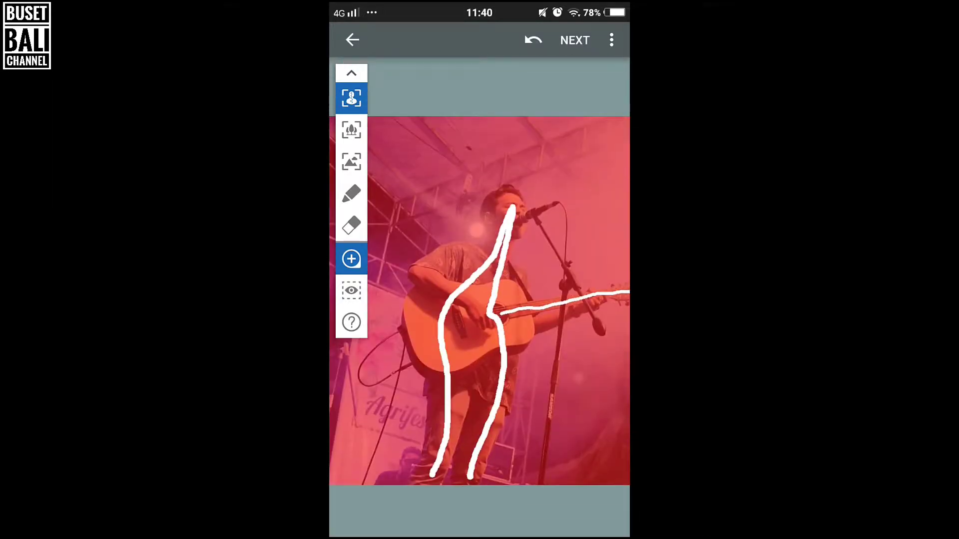
pyautogui.scroll(2, 500, 300)
pyautogui.scroll(2, 500, 299)
pyautogui.scroll(1, 499, 300)
pyautogui.scroll(-2, 480, 295)
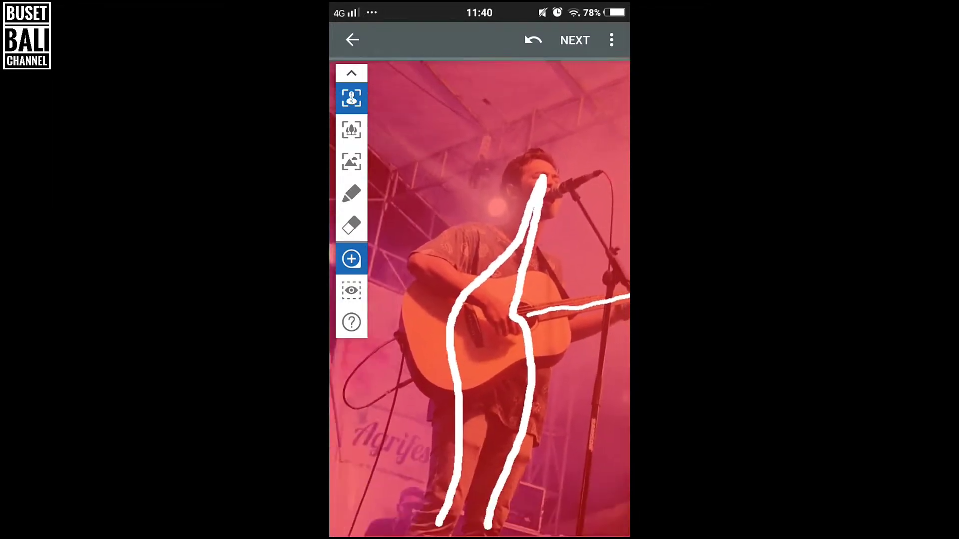
pyautogui.scroll(-2, 479, 250)
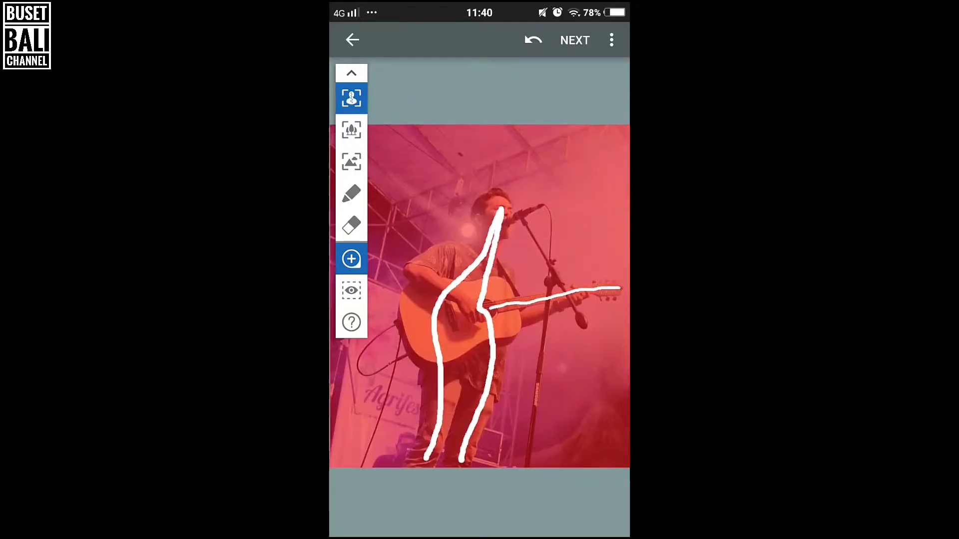
pyautogui.scroll(-2, 479, 294)
pyautogui.scroll(1, 479, 294)
pyautogui.click(351, 162)
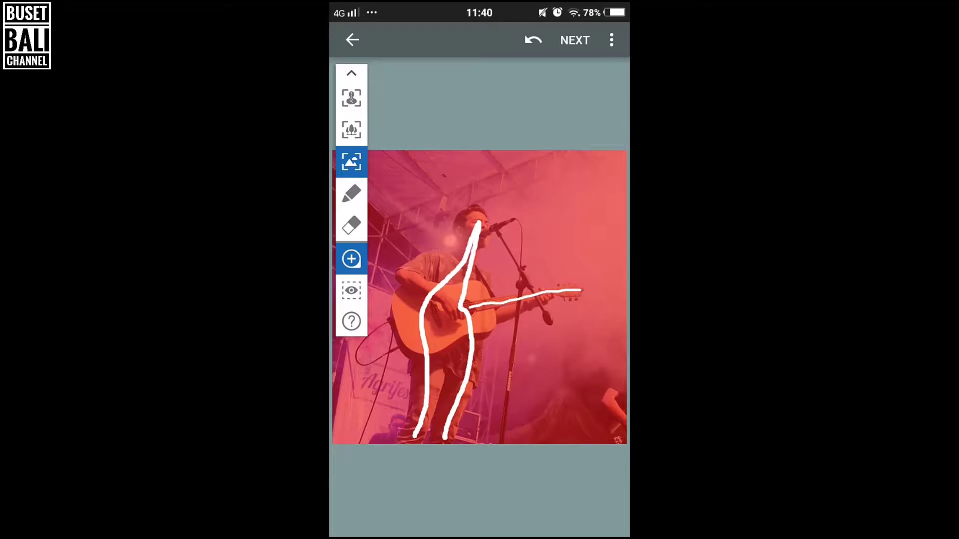
# - Outline the background around the guitarist in black and mark the area by the banner text
pyautogui.click(351, 73)
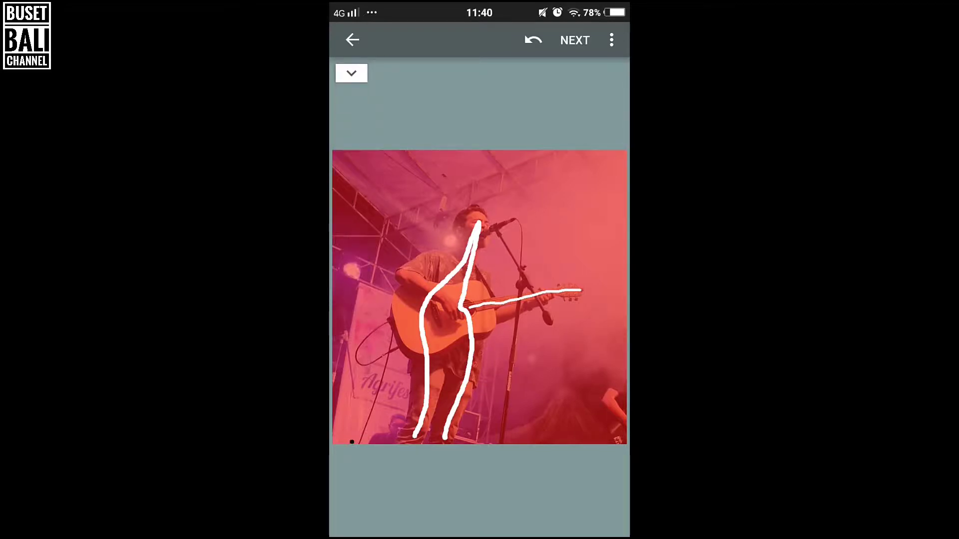
pyautogui.moveTo(352, 442)
pyautogui.mouseDown()
pyautogui.moveTo(345, 370)
pyautogui.moveTo(369, 252)
pyautogui.moveTo(391, 210)
pyautogui.moveTo(487, 178)
pyautogui.moveTo(567, 208)
pyautogui.moveTo(611, 310)
pyautogui.moveTo(555, 427)
pyautogui.mouseUp()
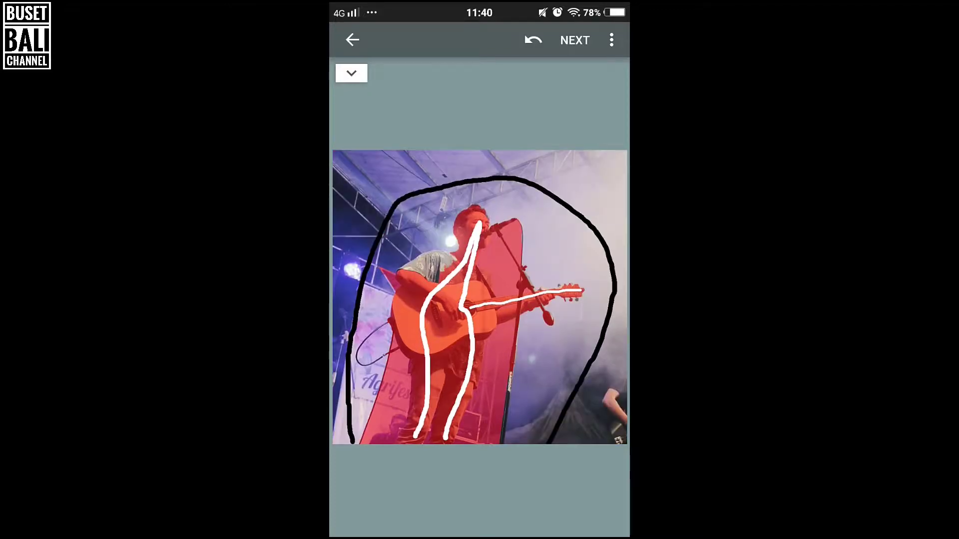
pyautogui.scroll(3, 479, 297)
pyautogui.click(392, 364)
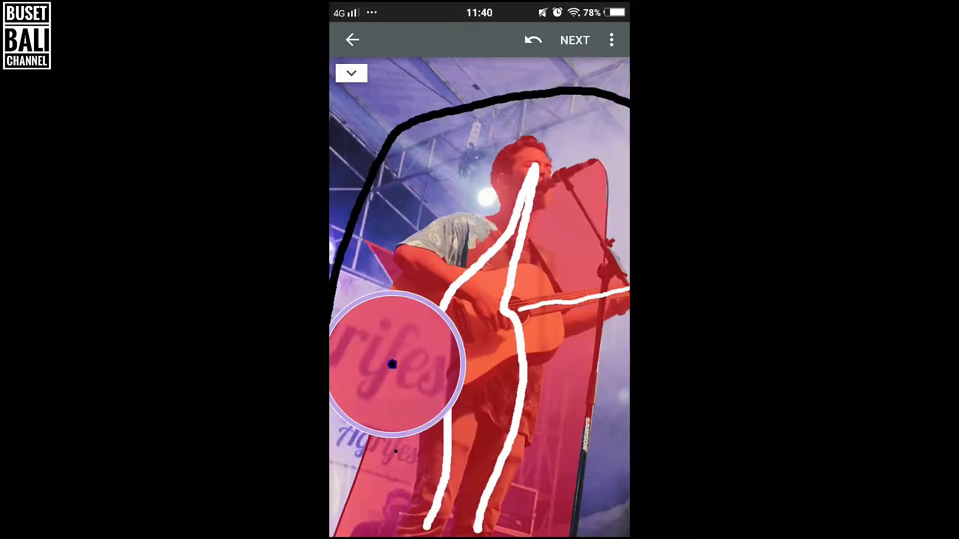
pyautogui.moveTo(396, 451); pyautogui.dragTo(387, 492)
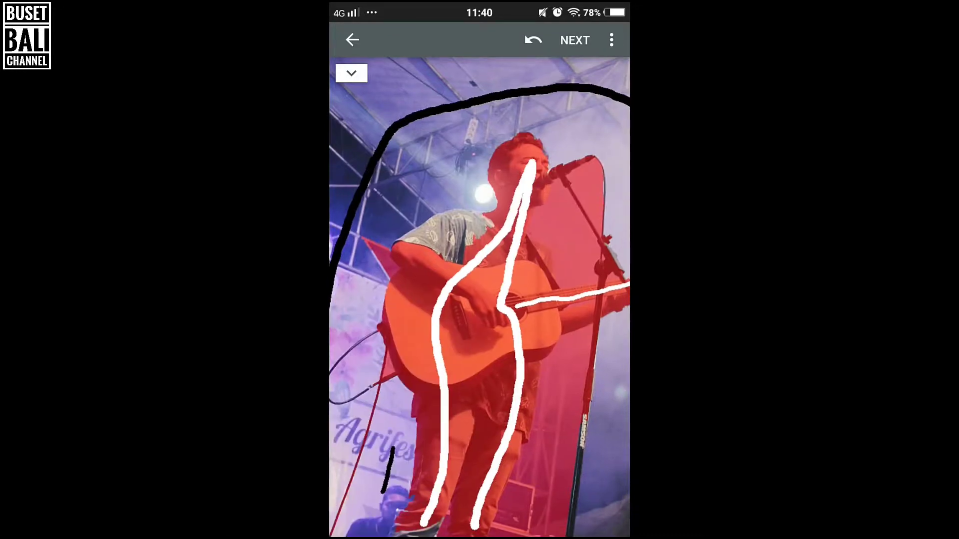
# - Mark the strips beside the mic stand as background
pyautogui.click(500, 288)
pyautogui.moveTo(503, 375); pyautogui.dragTo(490, 430)
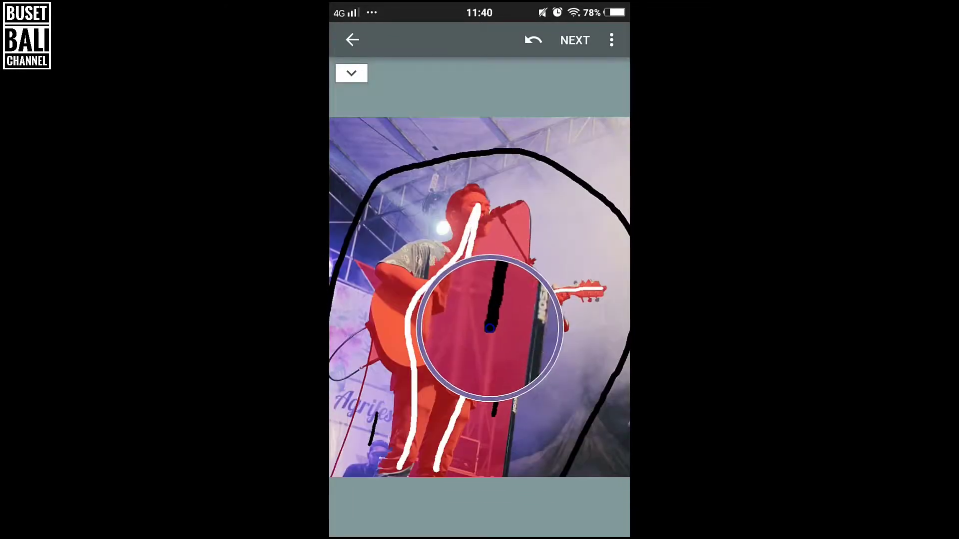
pyautogui.click(501, 263)
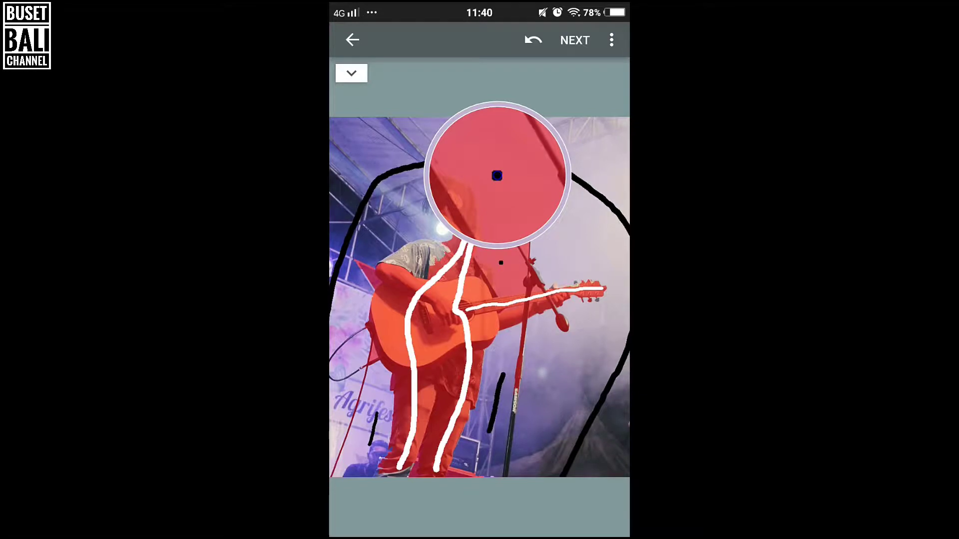
pyautogui.moveTo(500, 262); pyautogui.dragTo(526, 229)
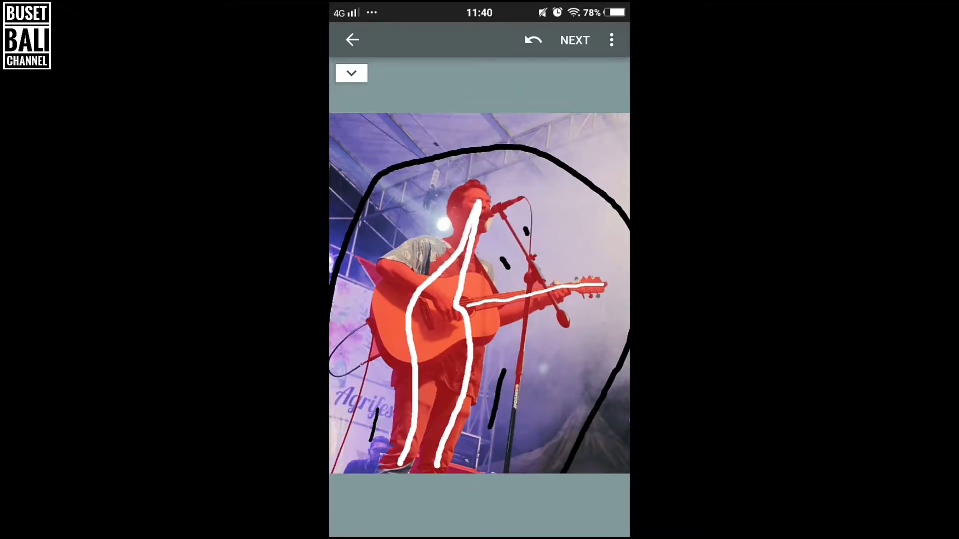
pyautogui.scroll(3, 479, 295)
pyautogui.scroll(2, 479, 295)
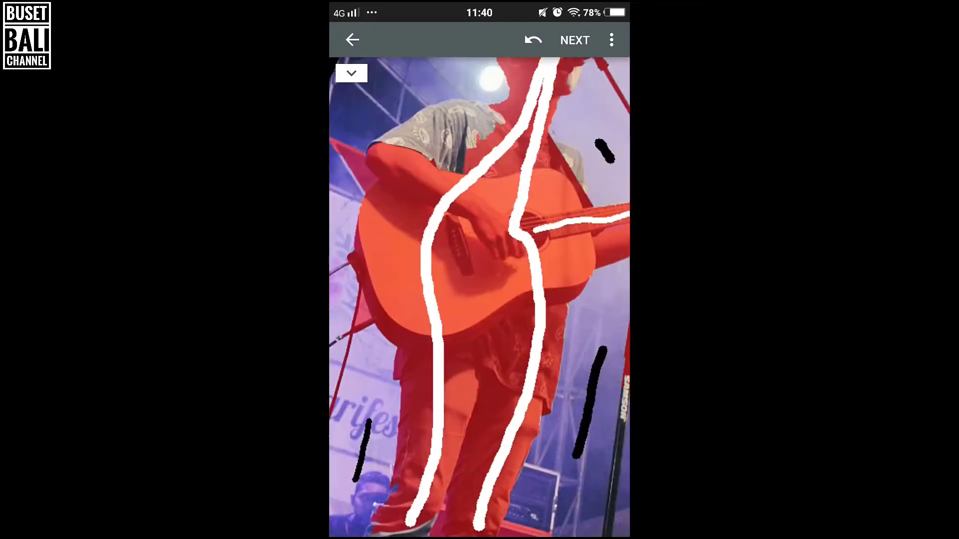
pyautogui.scroll(-3, 480, 295)
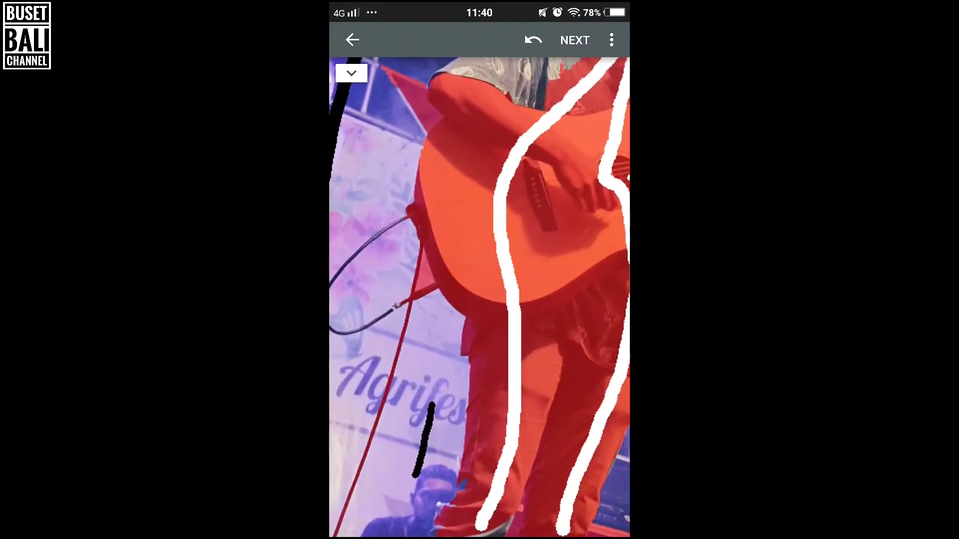
pyautogui.scroll(3, 480, 294)
# - Mark the truss beside the shoulder as background and add a white focus stroke across the shoulder
pyautogui.click(446, 219)
pyautogui.scroll(-2, 446, 219)
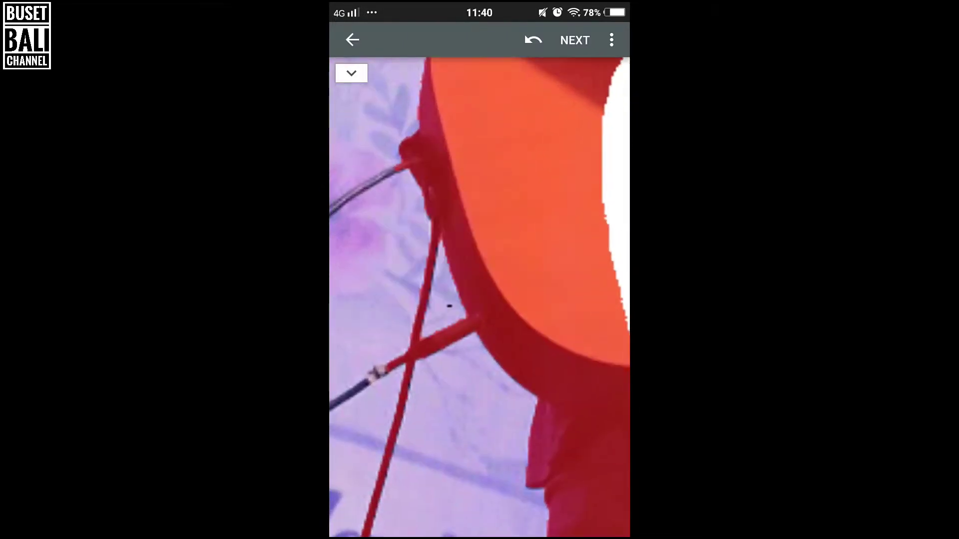
pyautogui.scroll(-2, 479, 295)
pyautogui.scroll(-2, 479, 294)
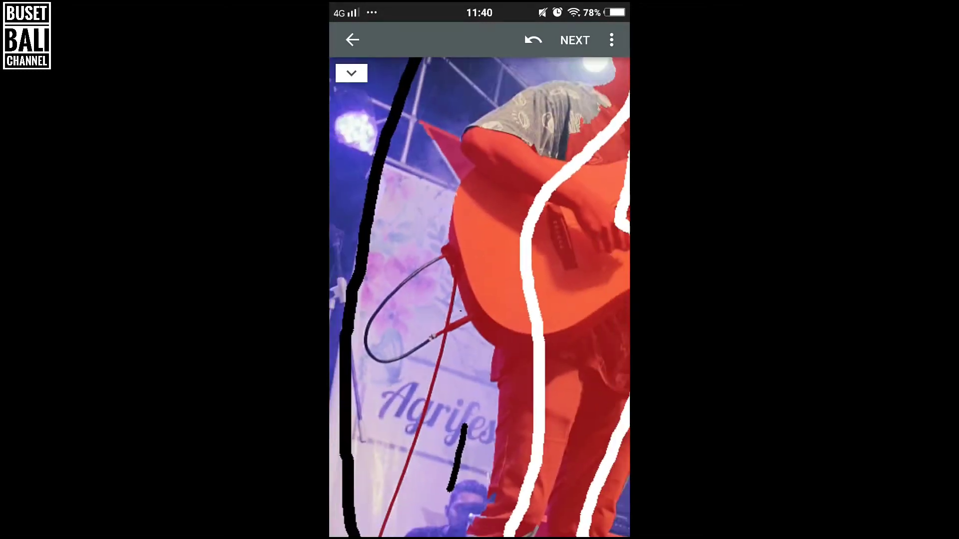
pyautogui.scroll(3, 479, 295)
pyautogui.scroll(2, 479, 295)
pyautogui.click(427, 229)
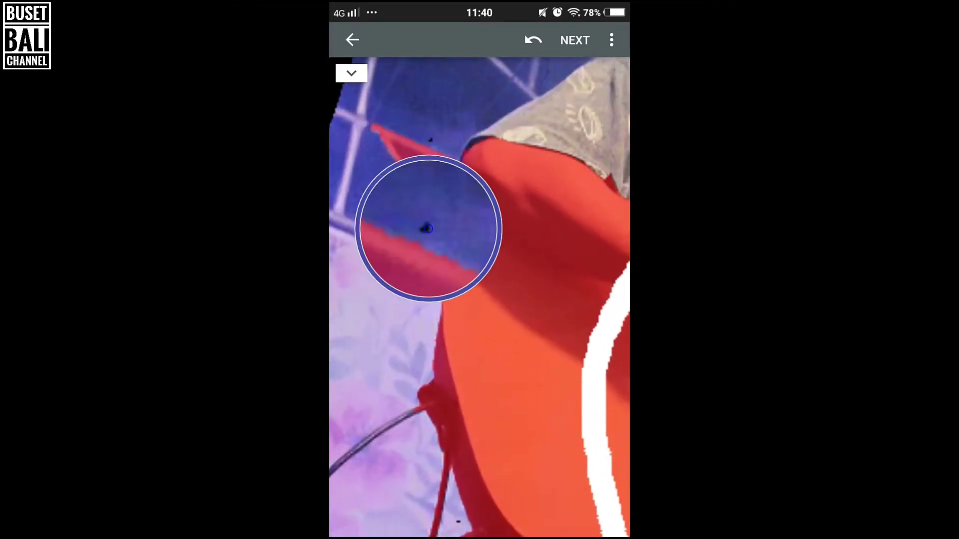
pyautogui.moveTo(427, 228); pyautogui.dragTo(435, 128)
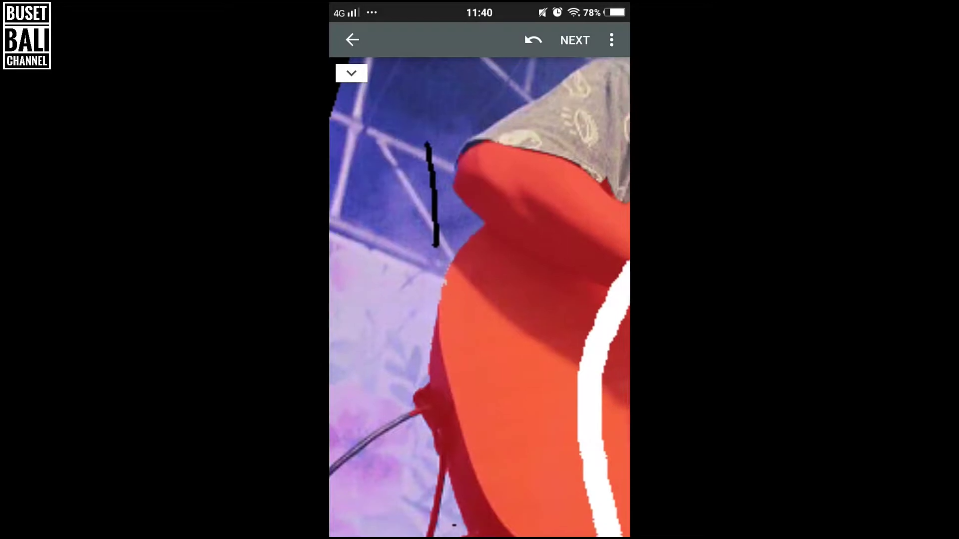
pyautogui.scroll(-2, 480, 295)
pyautogui.scroll(-2, 479, 295)
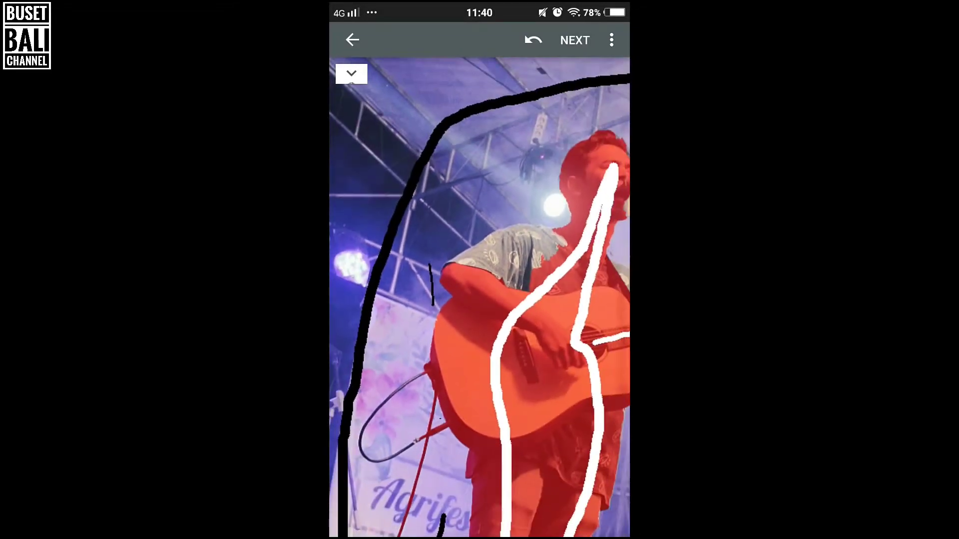
pyautogui.click(351, 74)
pyautogui.moveTo(562, 250); pyautogui.dragTo(456, 273)
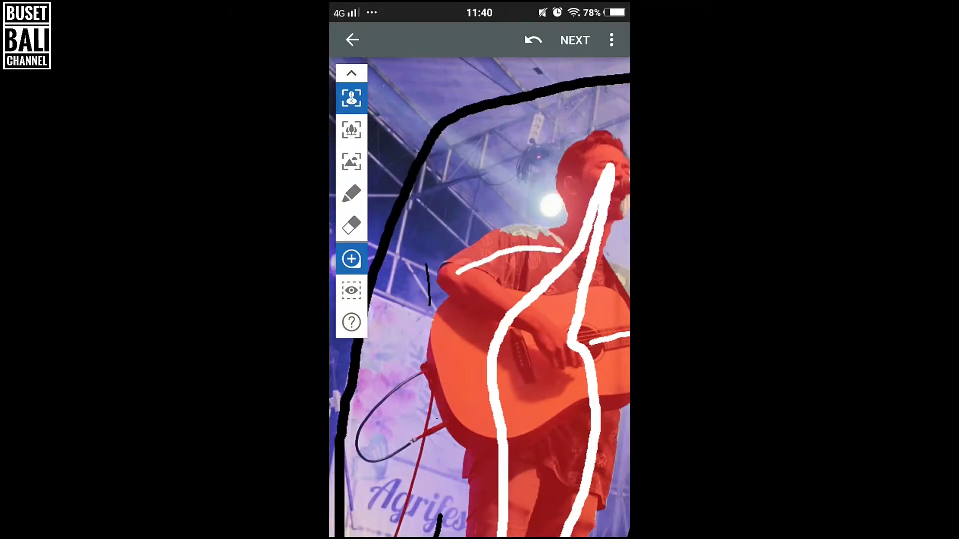
# - Mark the singer's shoulder in focus, hand-painting its edge by the lamp
pyautogui.scroll(3, 479, 300)
pyautogui.moveTo(527, 204); pyautogui.dragTo(409, 190)
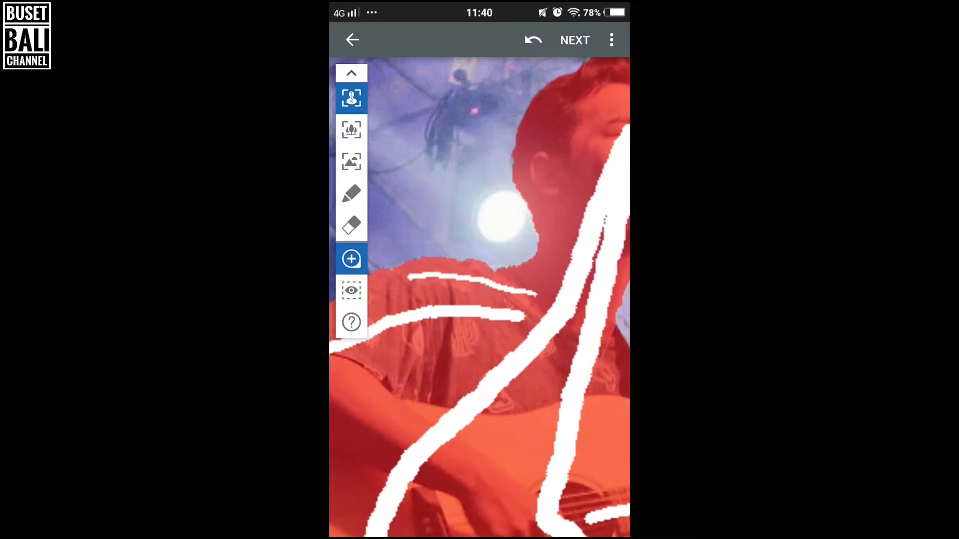
pyautogui.scroll(2, 479, 300)
pyautogui.click(351, 193)
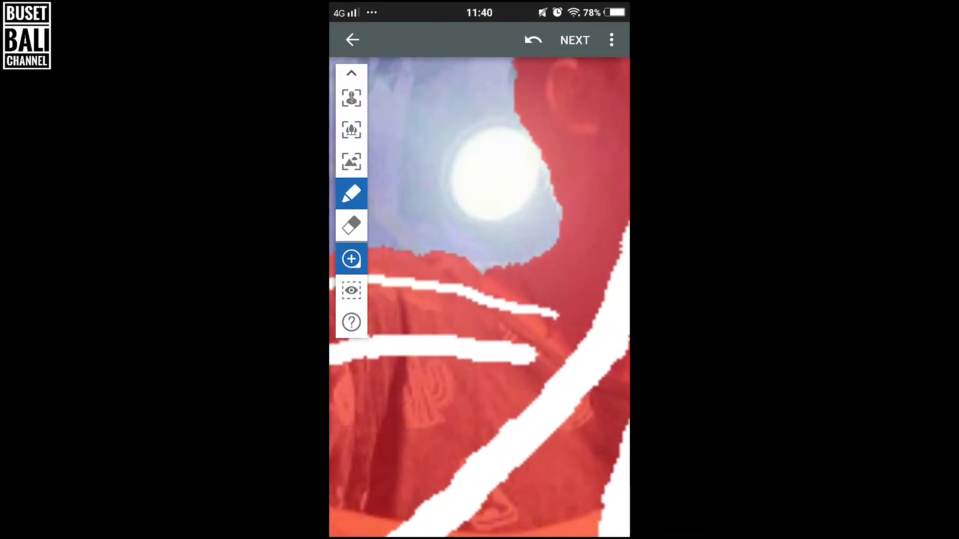
pyautogui.moveTo(501, 281); pyautogui.dragTo(472, 271)
pyautogui.click(351, 97)
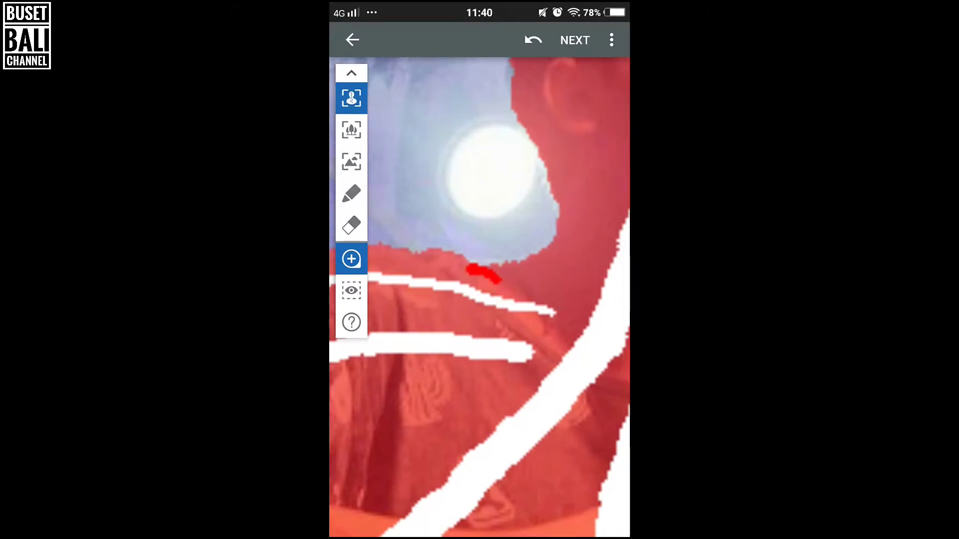
# - Extend the foreground stroke up the singer's leg
pyautogui.scroll(-3, 479, 300)
pyautogui.scroll(-2, 480, 300)
pyautogui.scroll(-1, 479, 300)
pyautogui.scroll(-2, 480, 300)
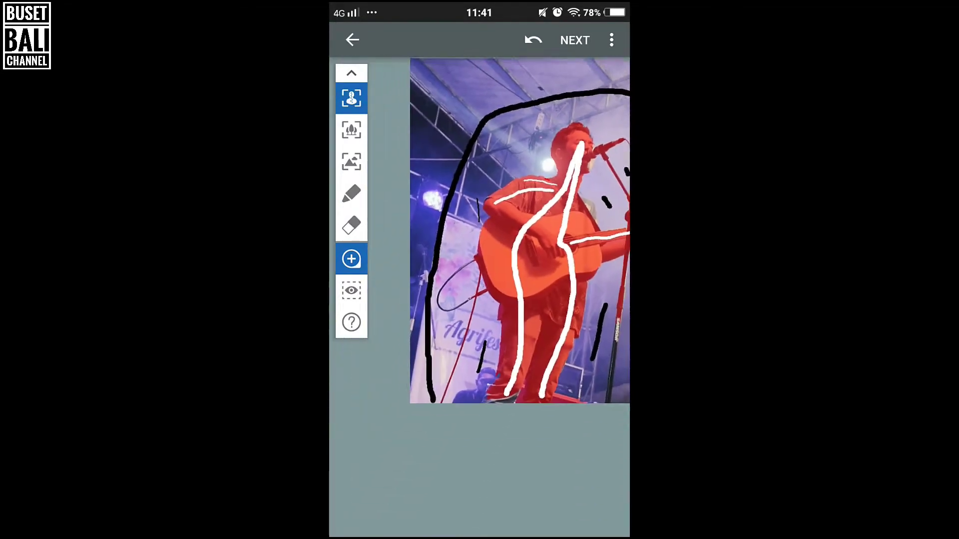
pyautogui.scroll(1, 480, 300)
pyautogui.scroll(1, 479, 300)
pyautogui.scroll(3, 480, 349)
pyautogui.scroll(-1, 479, 300)
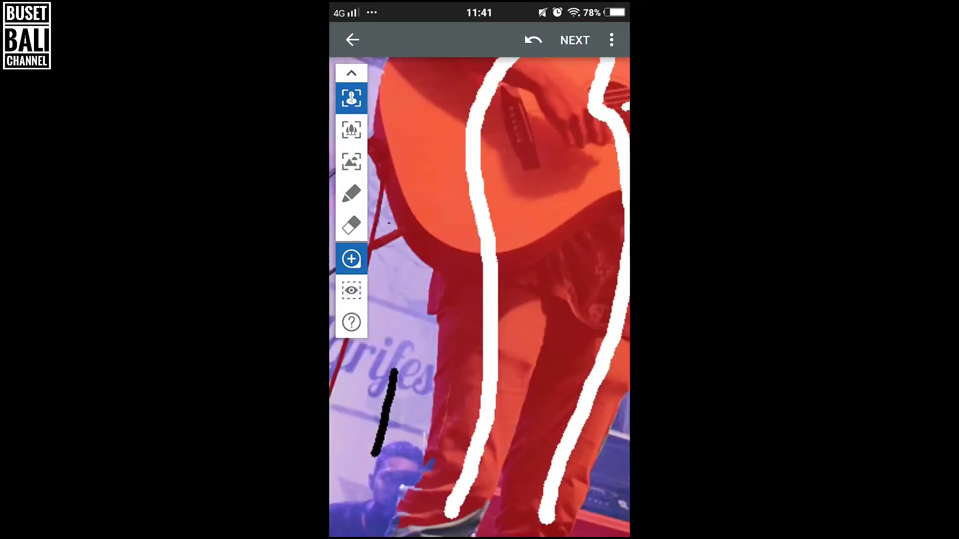
pyautogui.scroll(2, 479, 300)
pyautogui.scroll(1, 479, 300)
pyautogui.scroll(2, 480, 300)
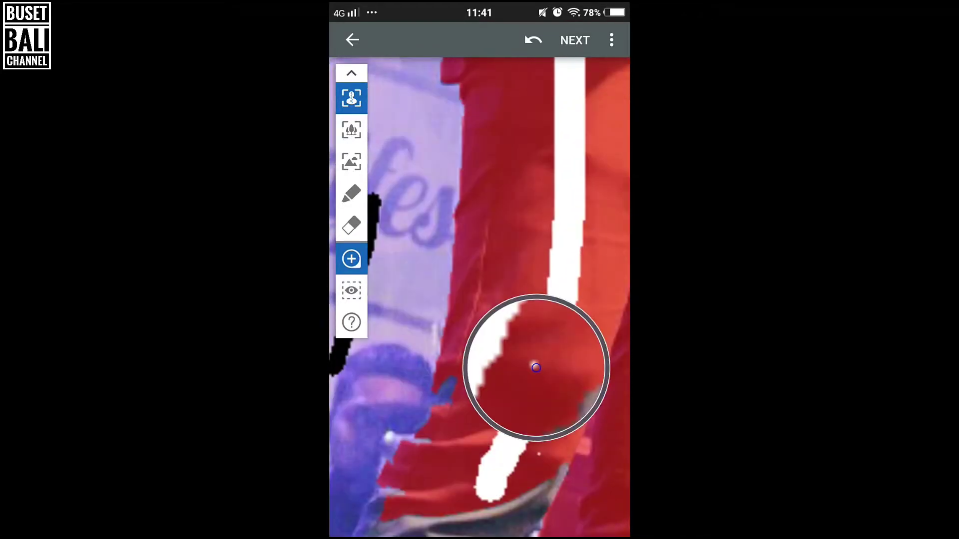
pyautogui.moveTo(536, 368); pyautogui.dragTo(534, 312)
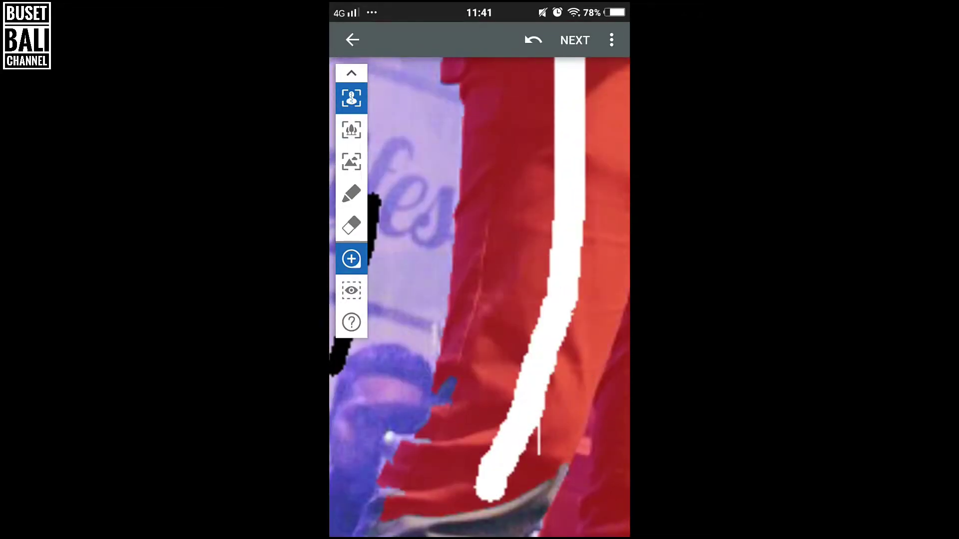
# - Extend the foreground down to the shoe and add a thin stroke along its edge
pyautogui.scroll(2, 480, 300)
pyautogui.scroll(1, 508, 431)
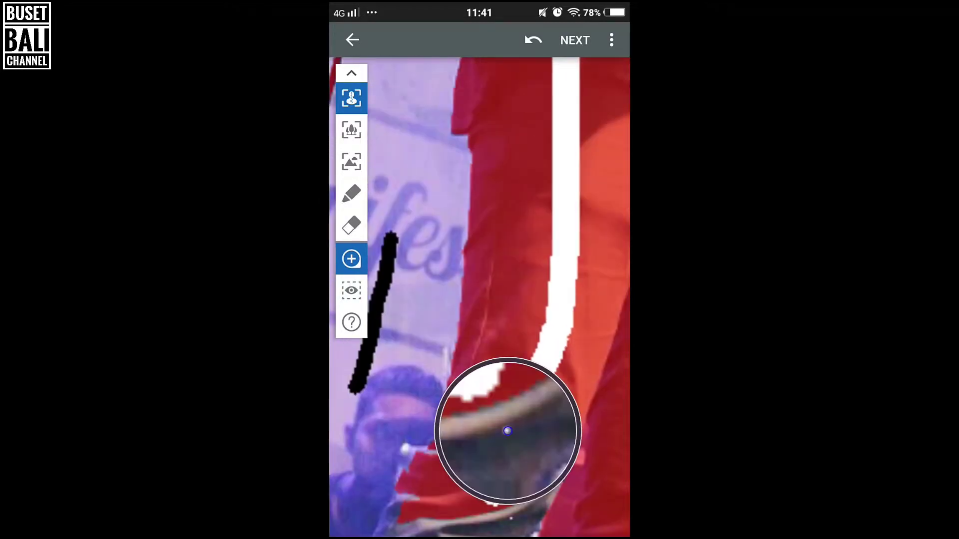
pyautogui.moveTo(507, 430); pyautogui.dragTo(494, 494)
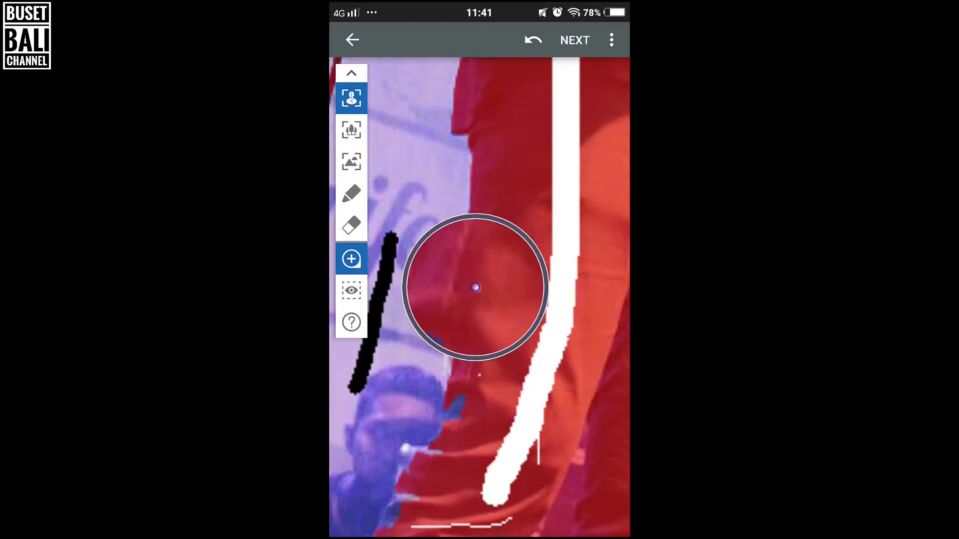
pyautogui.moveTo(480, 375)
pyautogui.mouseDown()
pyautogui.moveTo(451, 410)
pyautogui.moveTo(491, 394)
pyautogui.moveTo(399, 499)
pyautogui.moveTo(420, 518)
pyautogui.moveTo(387, 524)
pyautogui.mouseUp()
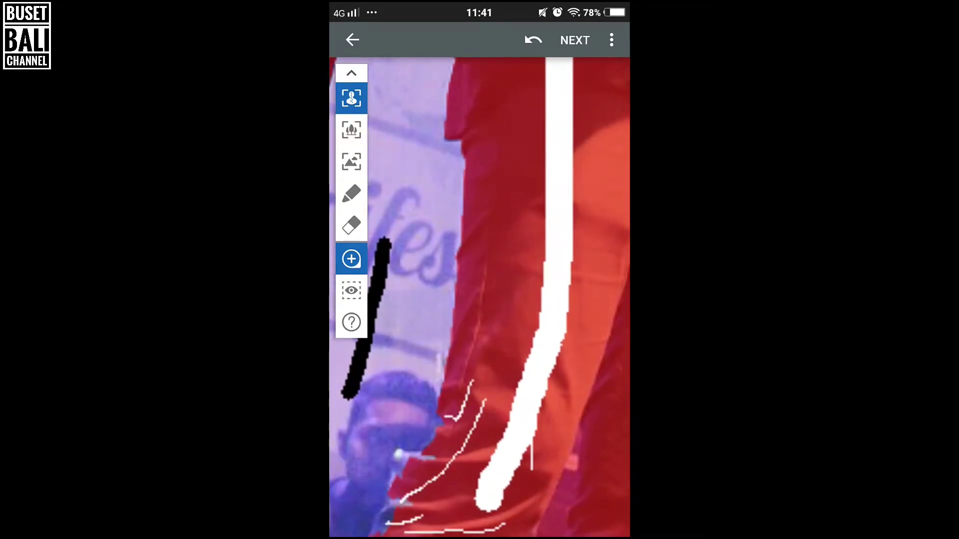
# - Try a freehand mask on the lower leg, undo the spill, and mark the leg edge as foreground
pyautogui.click(351, 194)
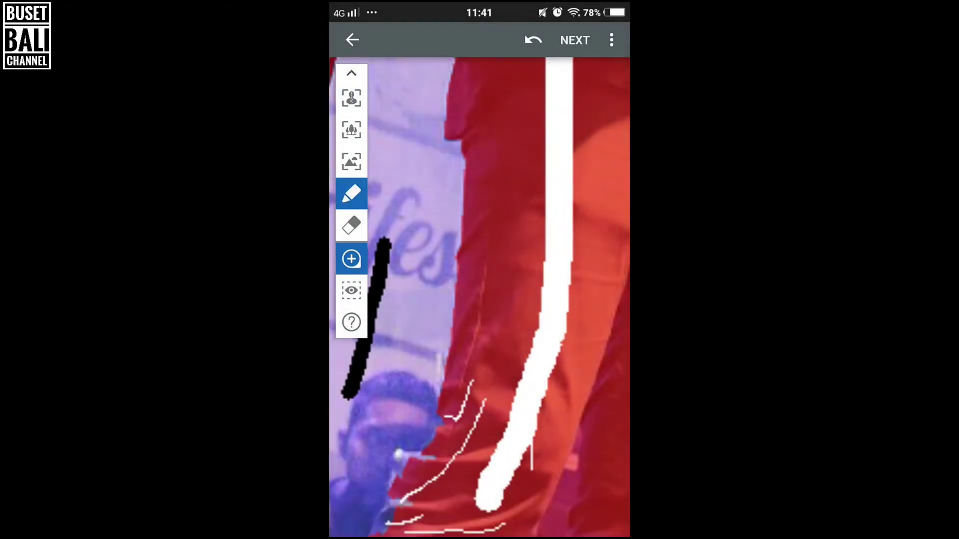
pyautogui.moveTo(402, 500); pyautogui.dragTo(385, 527)
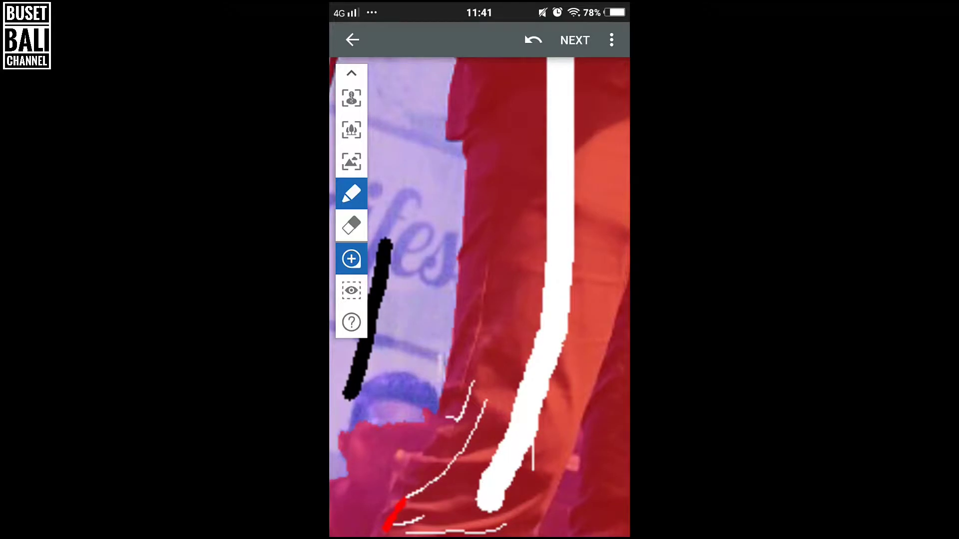
pyautogui.moveTo(480, 249); pyautogui.dragTo(522, 305)
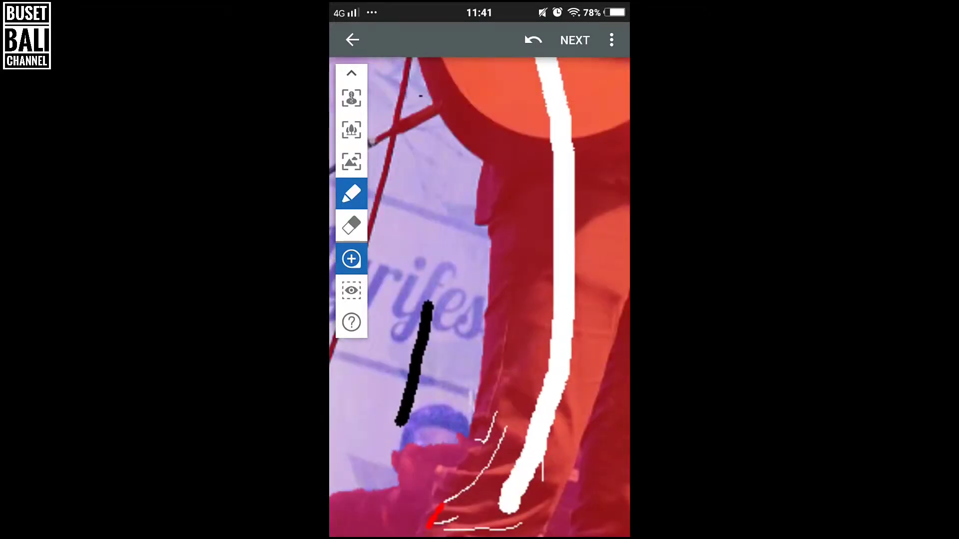
pyautogui.click(533, 40)
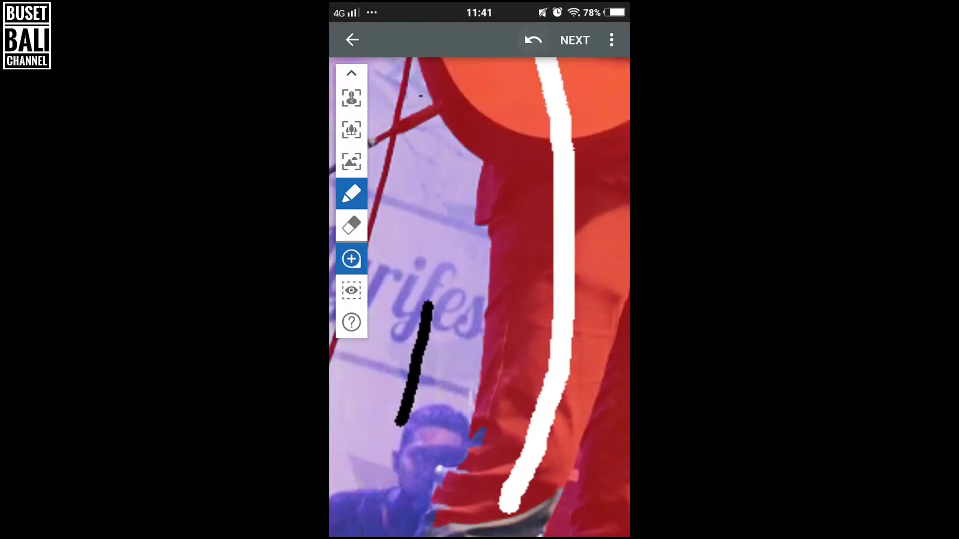
pyautogui.click(351, 98)
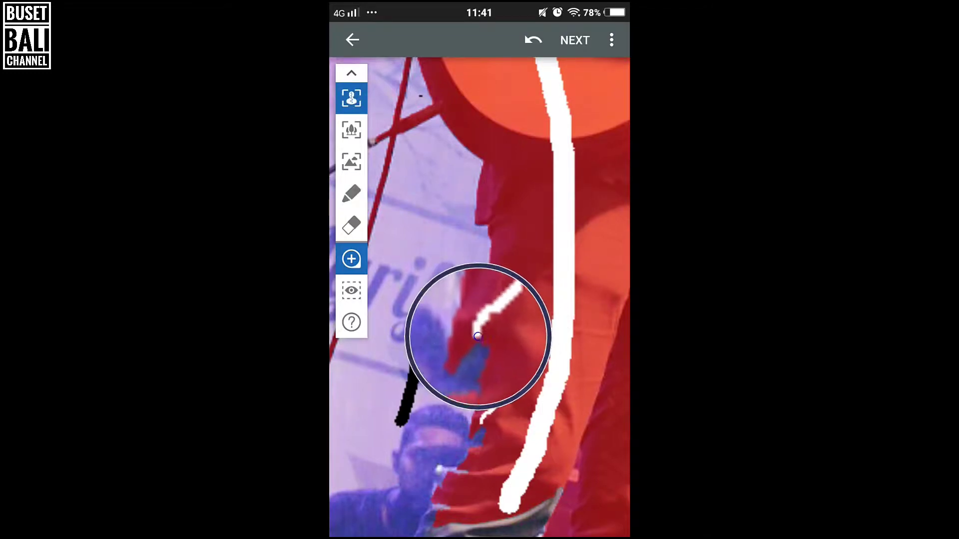
pyautogui.moveTo(495, 315); pyautogui.dragTo(454, 386)
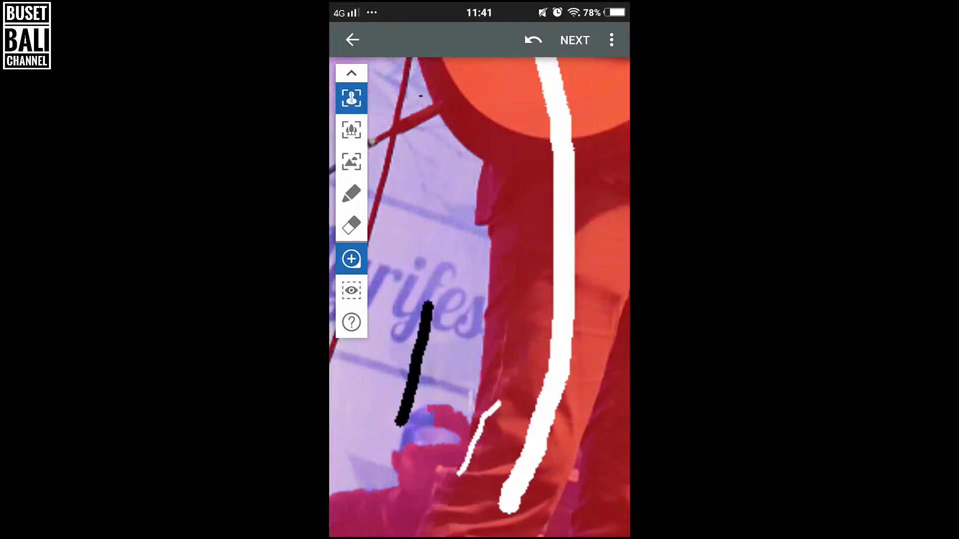
# - Mark the seated audience member as background and add thin focus strokes at the foot
pyautogui.click(351, 161)
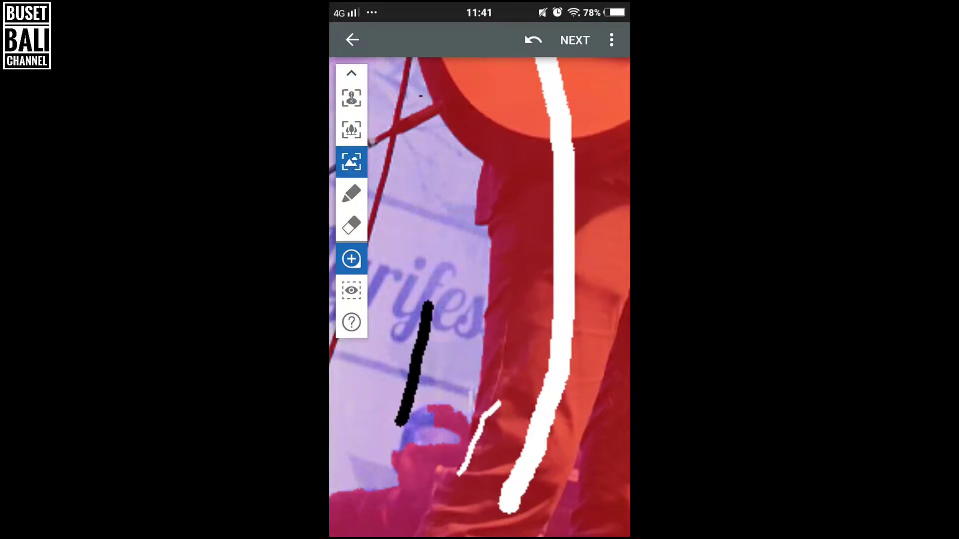
pyautogui.click(392, 337)
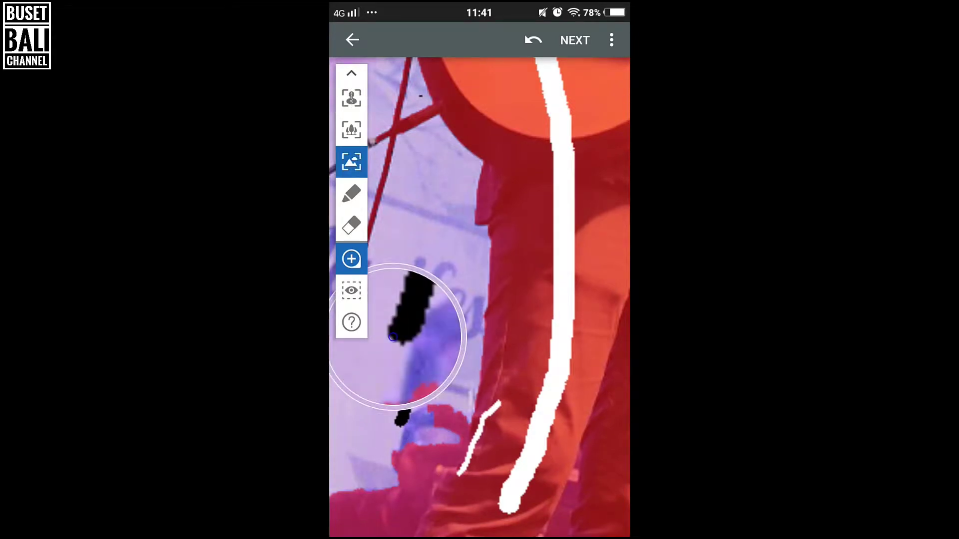
pyautogui.moveTo(392, 338); pyautogui.dragTo(388, 517)
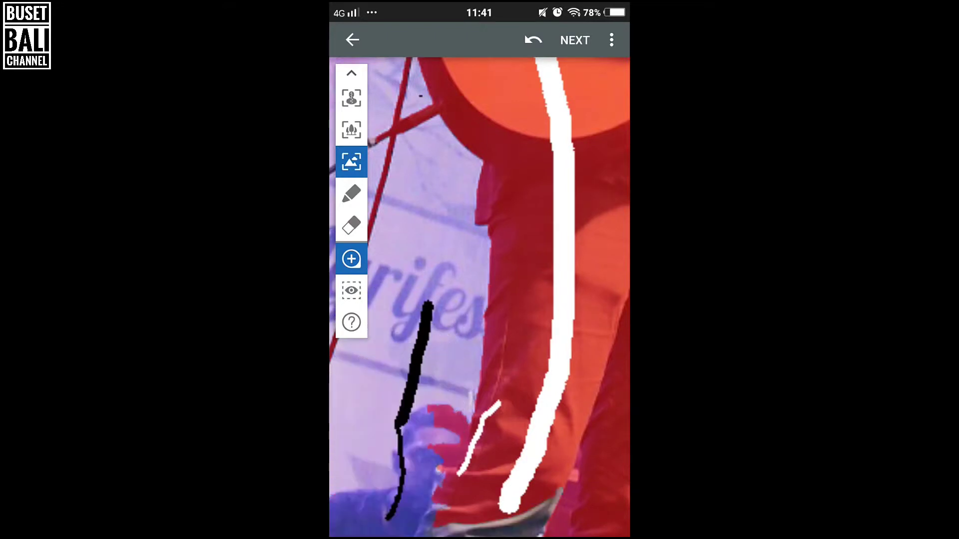
pyautogui.moveTo(450, 317)
pyautogui.mouseDown()
pyautogui.moveTo(439, 384)
pyautogui.moveTo(414, 415)
pyautogui.mouseUp()
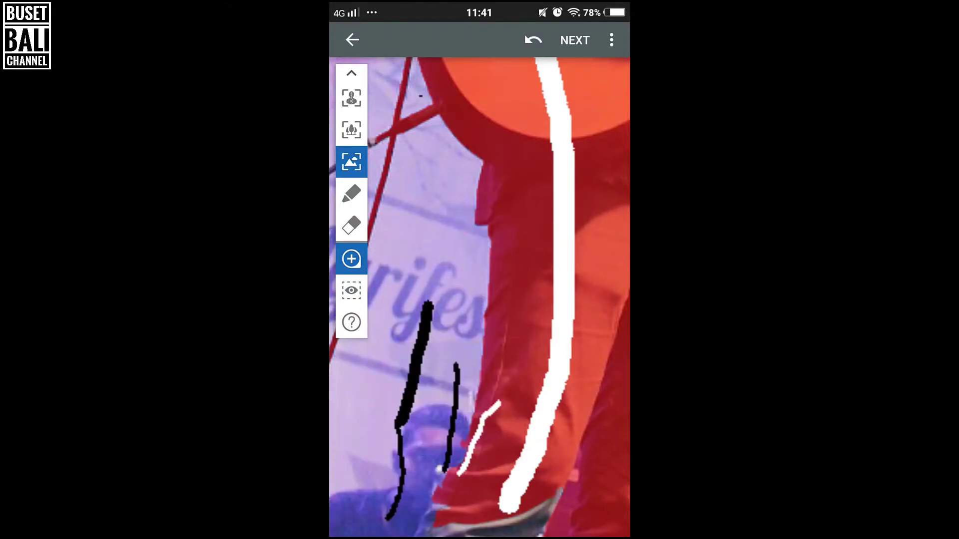
pyautogui.click(351, 98)
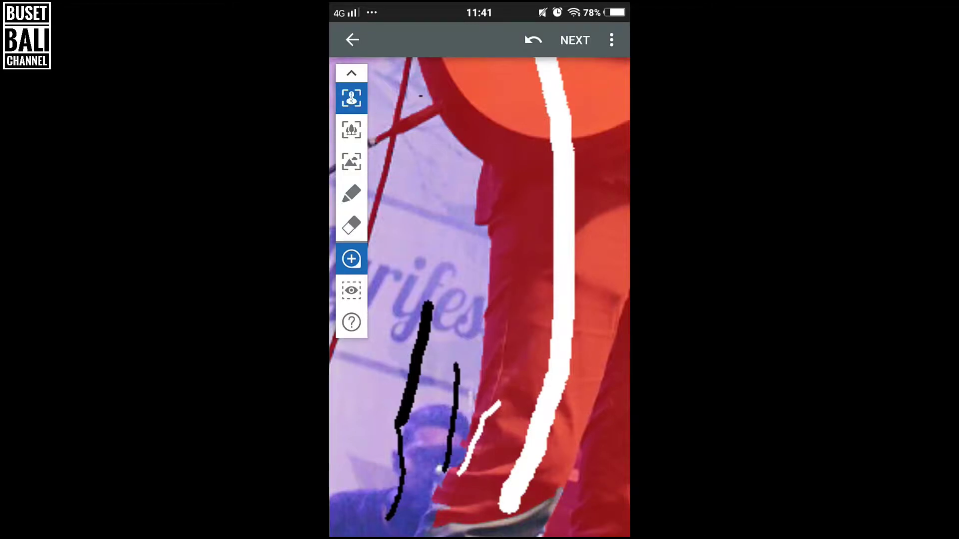
pyautogui.moveTo(534, 428)
pyautogui.mouseDown()
pyautogui.moveTo(495, 385)
pyautogui.moveTo(426, 435)
pyautogui.mouseUp()
# - Bring the singer's head into view and draw a focus stroke beside the microphone stand
pyautogui.moveTo(479, 299); pyautogui.dragTo(472, 300)
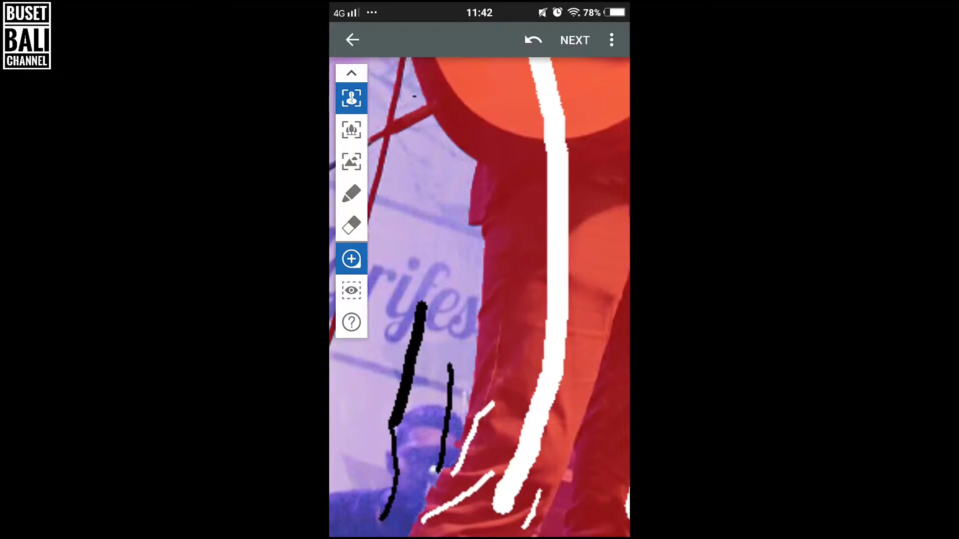
pyautogui.scroll(-2, 480, 299)
pyautogui.scroll(-2, 479, 299)
pyautogui.scroll(-2, 480, 299)
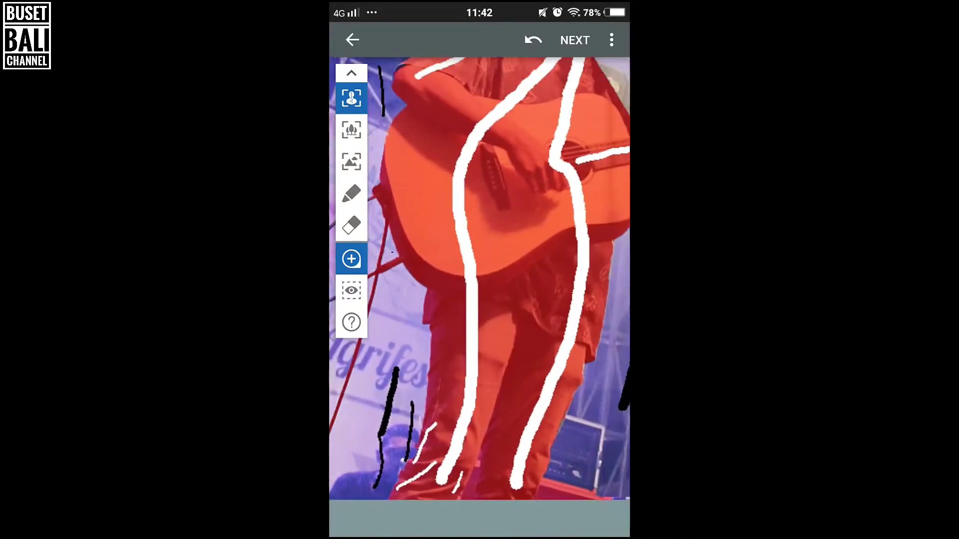
pyautogui.scroll(-1, 480, 300)
pyautogui.scroll(-2, 479, 299)
pyautogui.scroll(2, 479, 300)
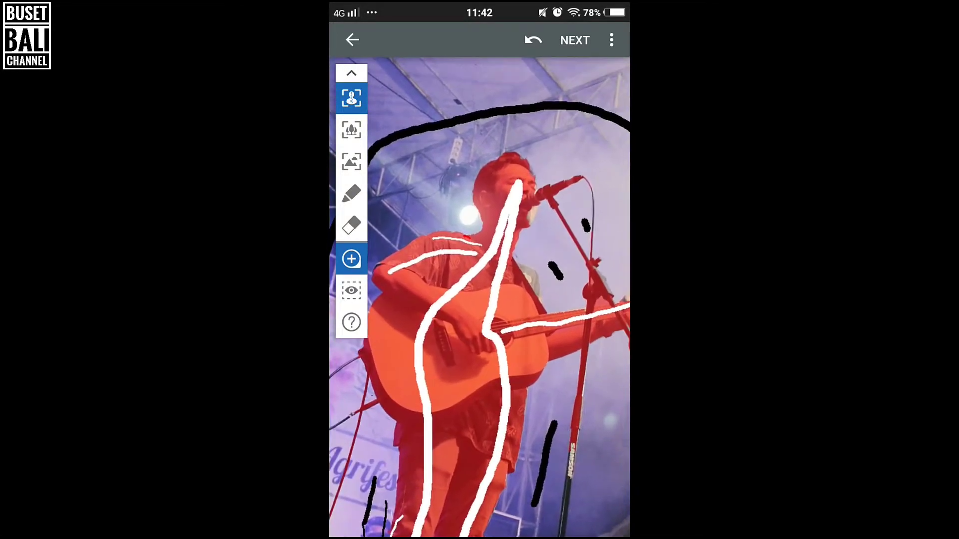
pyautogui.moveTo(479, 249); pyautogui.dragTo(450, 310)
pyautogui.scroll(2, 500, 247)
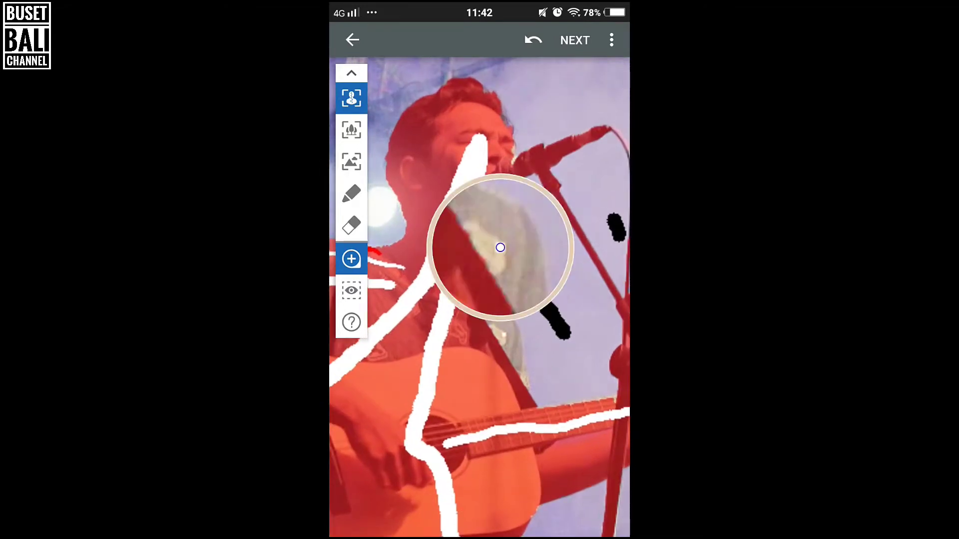
pyautogui.moveTo(500, 247); pyautogui.dragTo(475, 216)
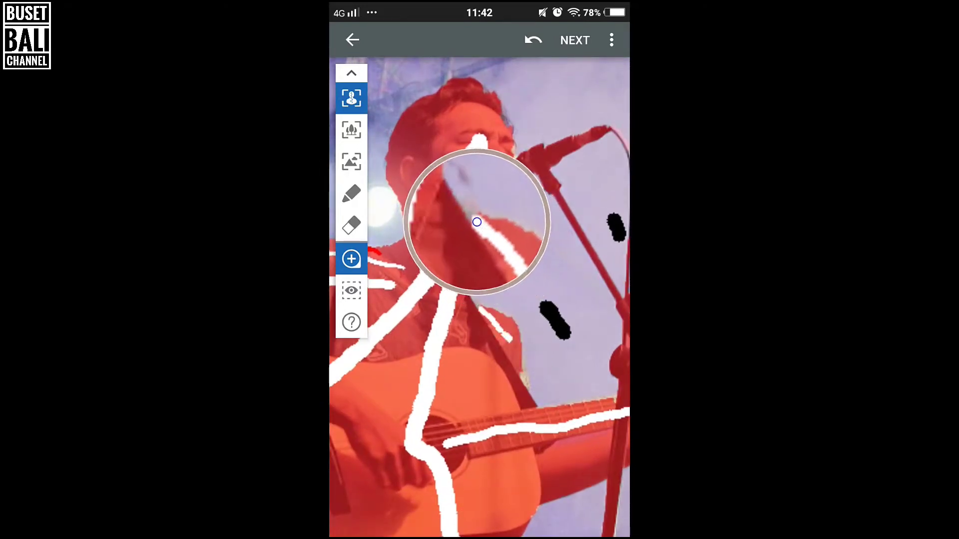
pyautogui.click(491, 242)
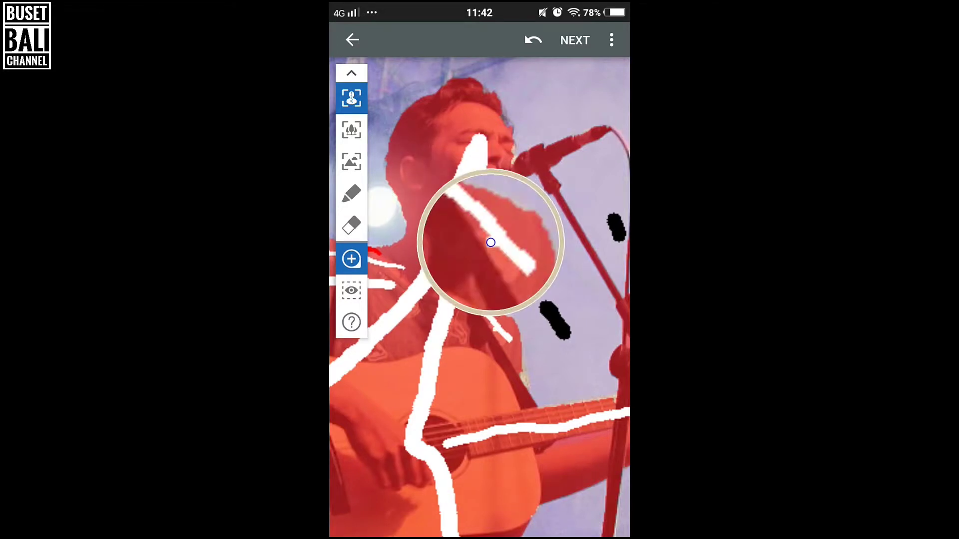
pyautogui.moveTo(491, 242)
pyautogui.mouseDown()
pyautogui.moveTo(516, 275)
pyautogui.moveTo(524, 375)
pyautogui.mouseUp()
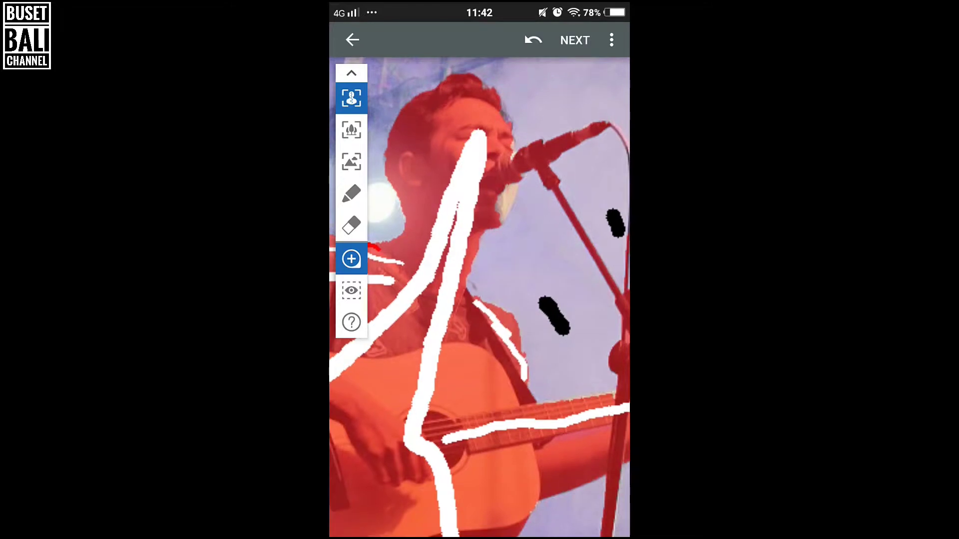
# - Mark the singer's face, hair and top of head as foreground, tracing the hair edge
pyautogui.scroll(3, 554, 375)
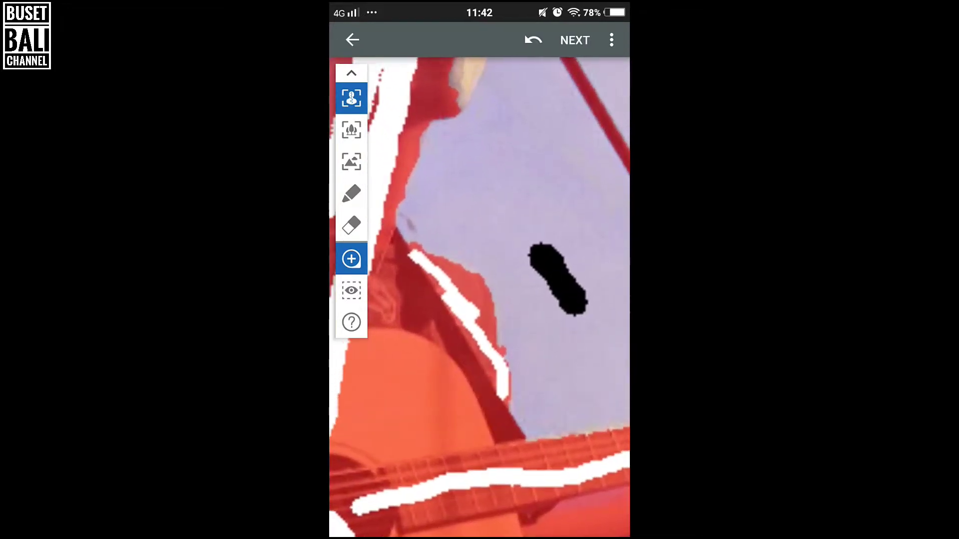
pyautogui.scroll(-3, 595, 409)
pyautogui.scroll(3, 564, 191)
pyautogui.moveTo(460, 223); pyautogui.dragTo(468, 212)
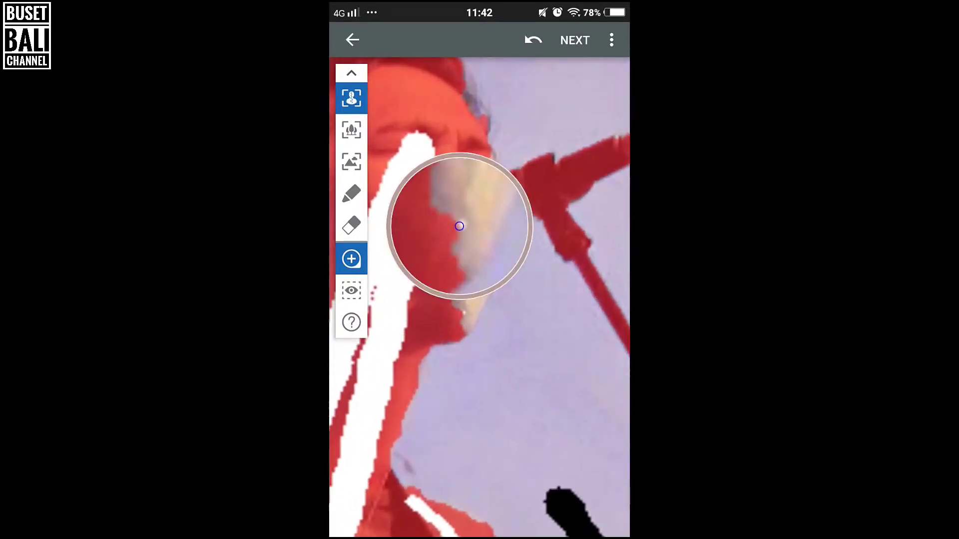
pyautogui.moveTo(482, 278); pyautogui.dragTo(483, 279)
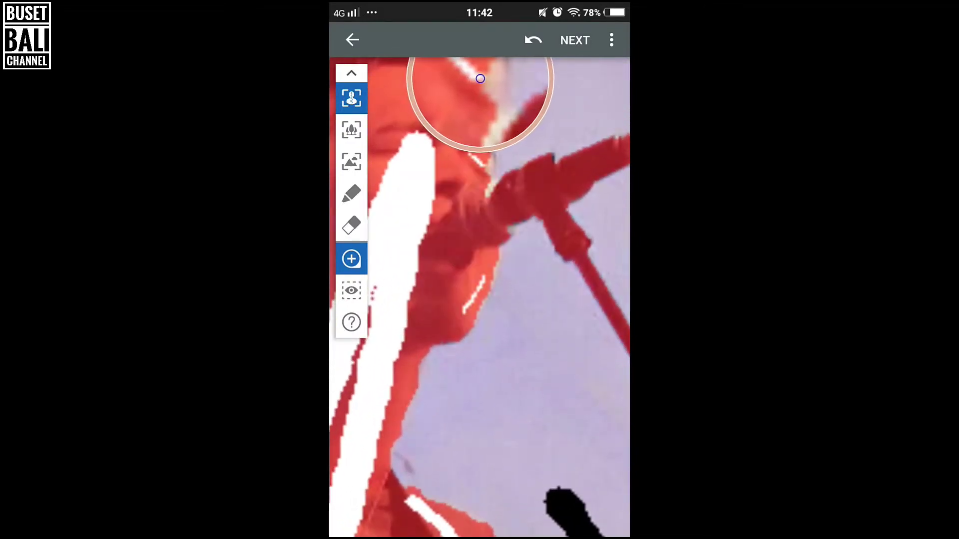
pyautogui.moveTo(484, 80); pyautogui.dragTo(484, 80)
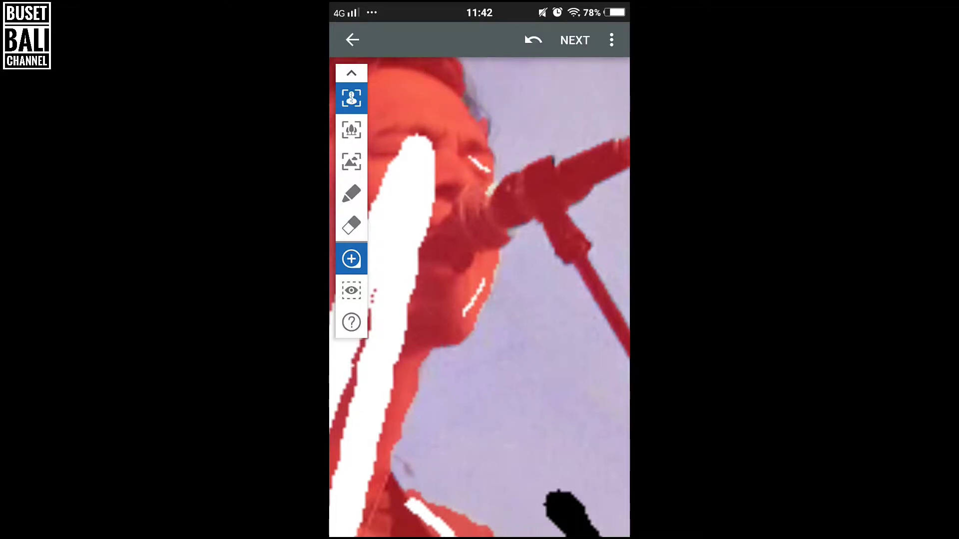
pyautogui.scroll(3, 479, 299)
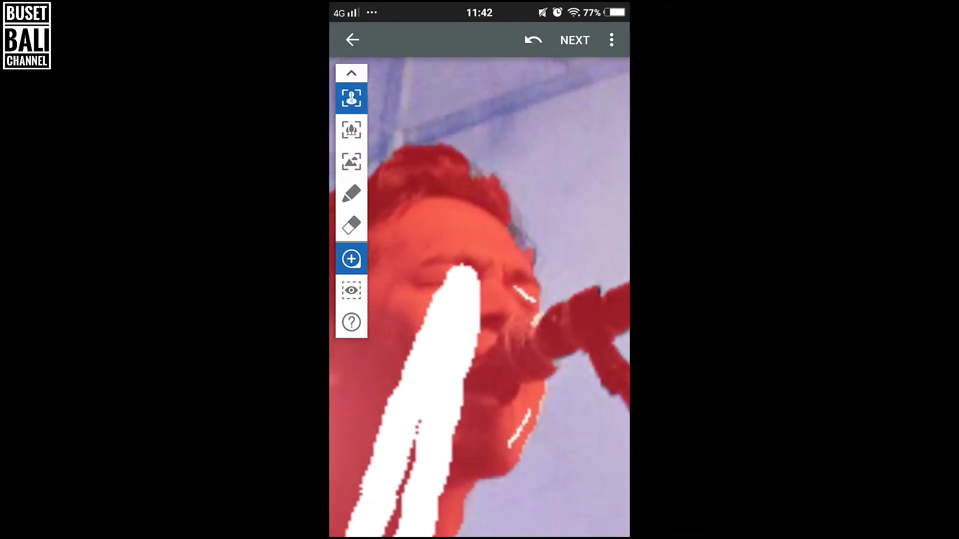
pyautogui.moveTo(499, 129); pyautogui.dragTo(473, 88)
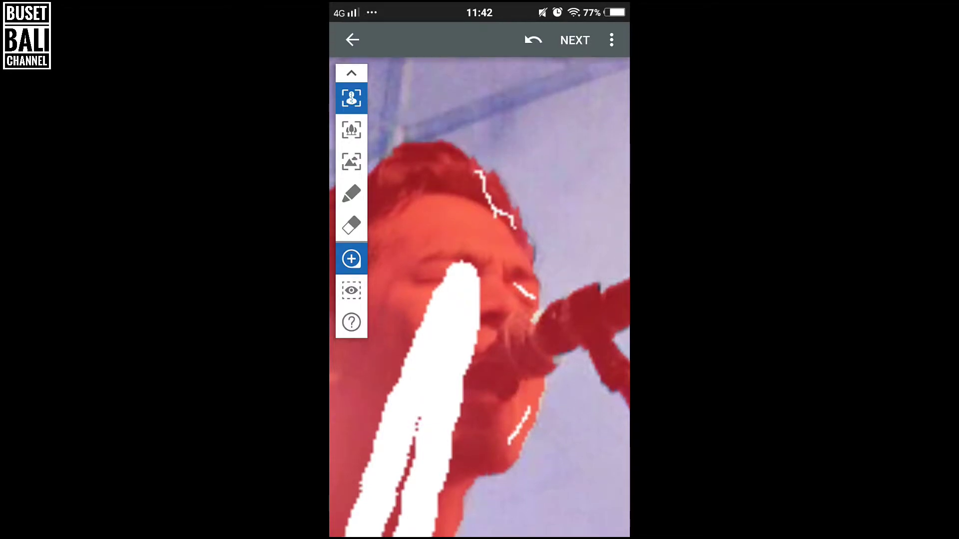
# - Zoom closer and trace the face outline down to the microphone as sharp foreground
pyautogui.moveTo(458, 142)
pyautogui.mouseDown()
pyautogui.moveTo(503, 151)
pyautogui.moveTo(475, 213)
pyautogui.moveTo(503, 176)
pyautogui.moveTo(474, 179)
pyautogui.moveTo(504, 160)
pyautogui.mouseUp()
pyautogui.click(472, 186)
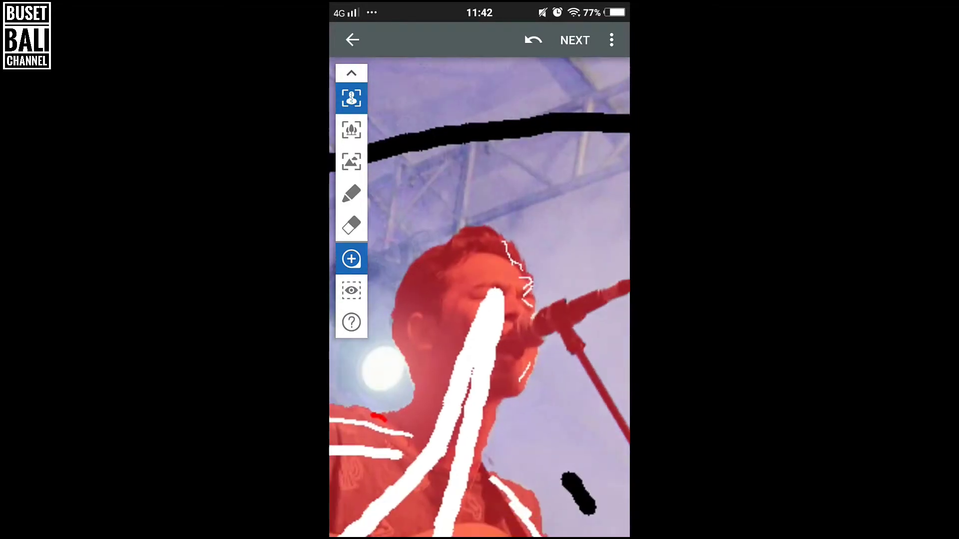
pyautogui.moveTo(428, 171); pyautogui.dragTo(451, 216)
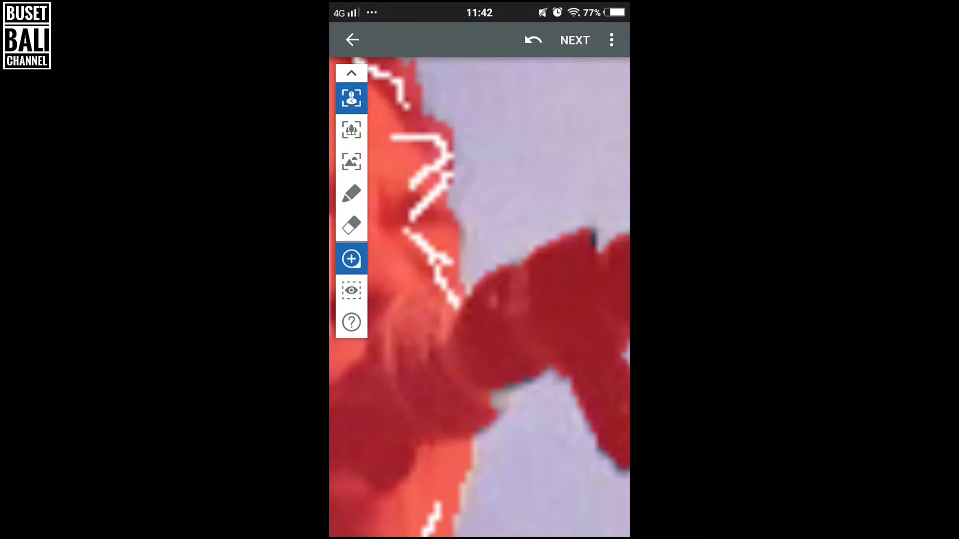
pyautogui.moveTo(493, 247)
pyautogui.mouseDown()
pyautogui.moveTo(484, 268)
pyautogui.moveTo(489, 307)
pyautogui.mouseUp()
# - Trace the microphone cable with focus strokes up to the microphone
pyautogui.scroll(-3, 480, 299)
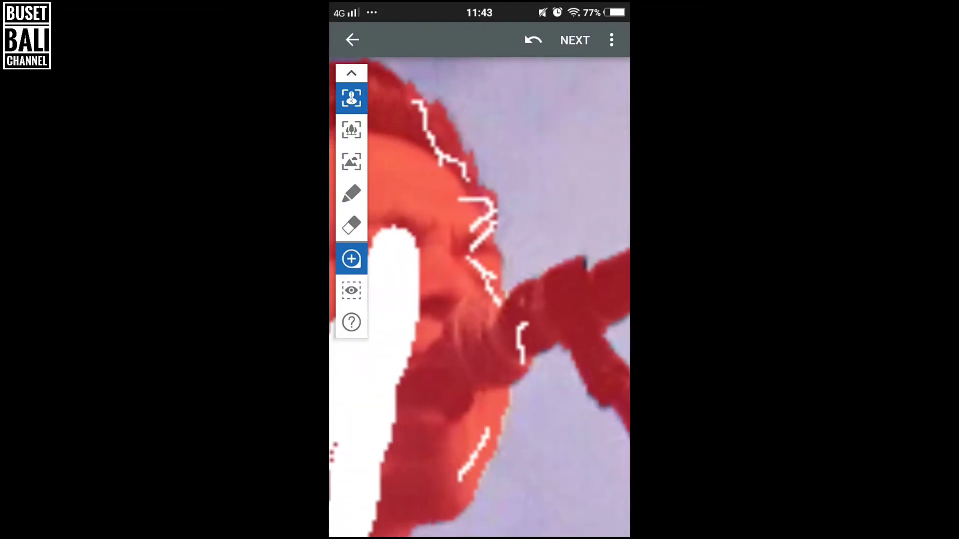
pyautogui.scroll(-2, 480, 299)
pyautogui.scroll(-2, 479, 300)
pyautogui.scroll(3, 499, 280)
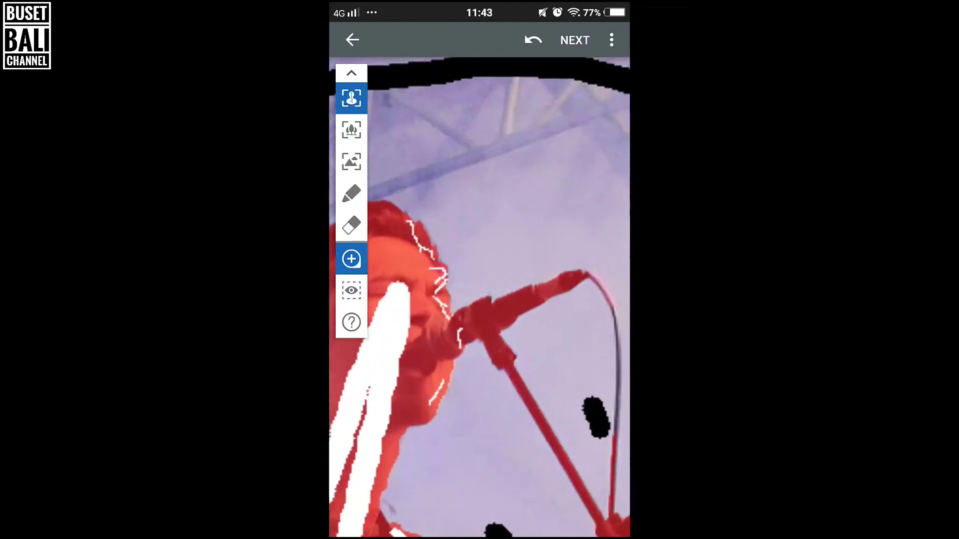
pyautogui.scroll(2, 500, 280)
pyautogui.scroll(-1, 499, 280)
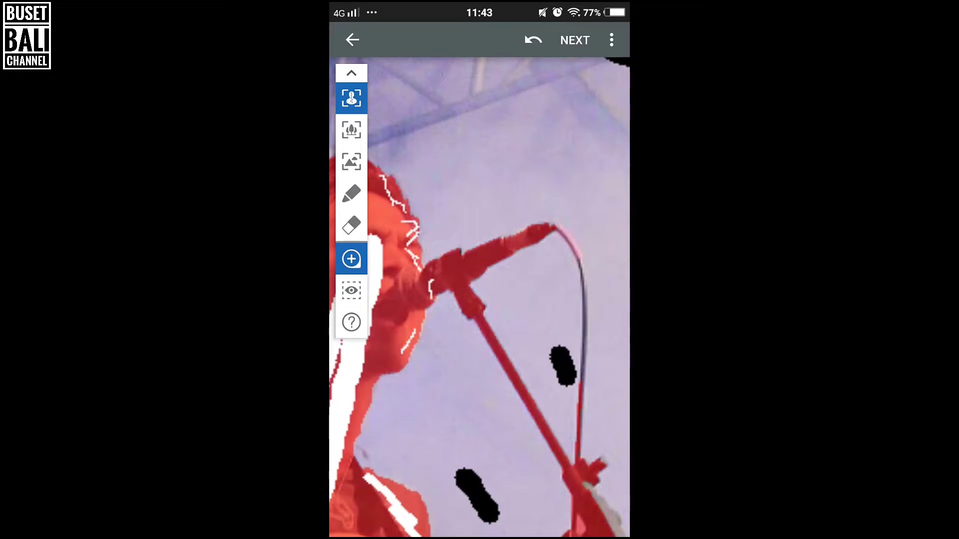
pyautogui.scroll(2, 479, 300)
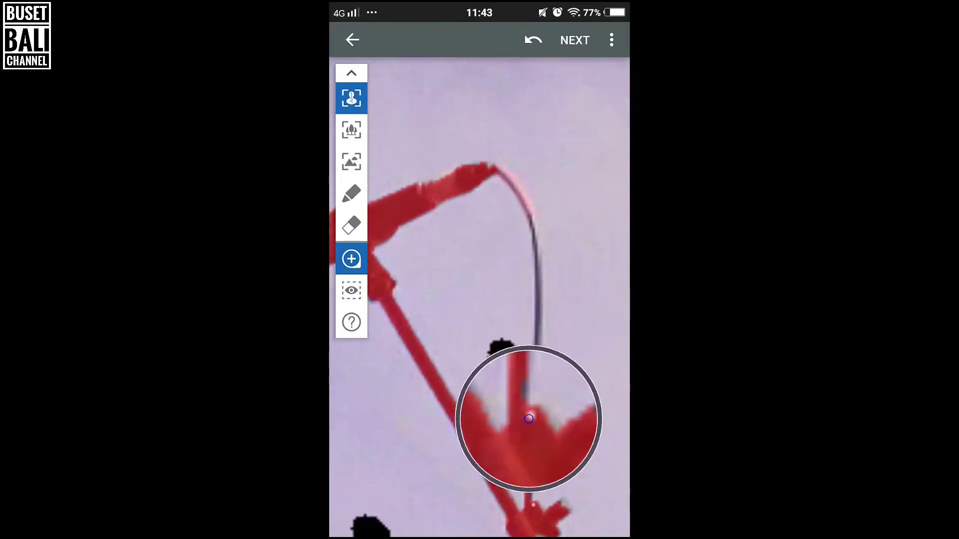
pyautogui.moveTo(528, 419); pyautogui.dragTo(533, 229)
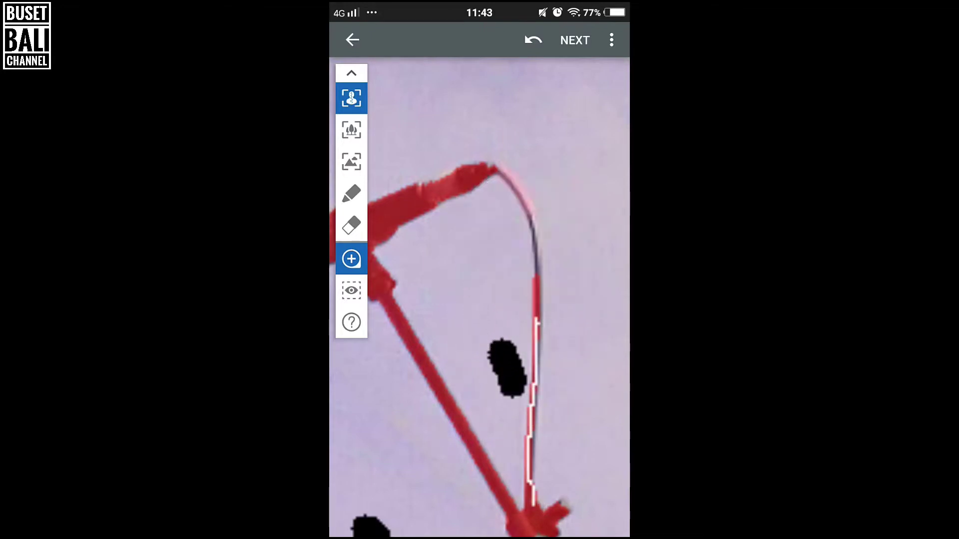
pyautogui.click(439, 198)
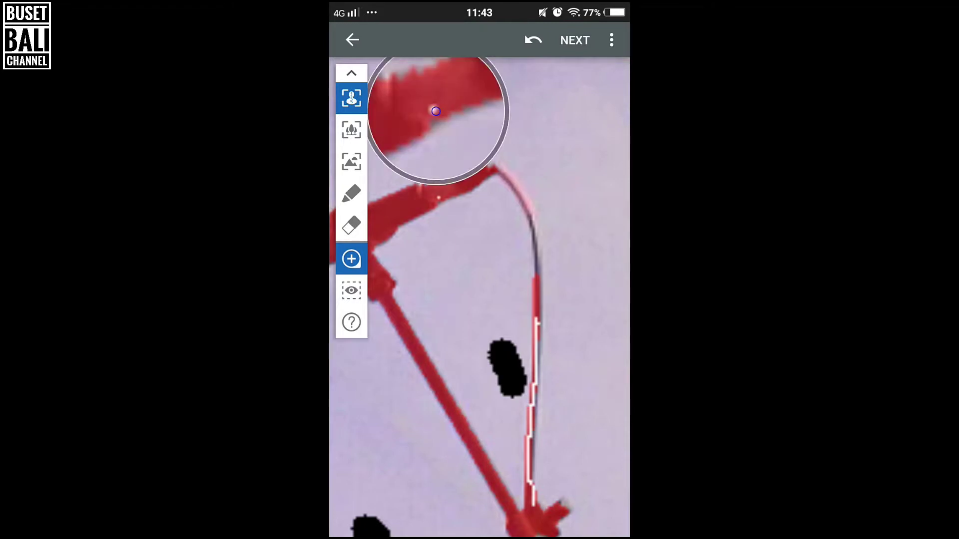
pyautogui.moveTo(439, 198)
pyautogui.mouseDown()
pyautogui.moveTo(497, 171)
pyautogui.moveTo(528, 216)
pyautogui.moveTo(535, 262)
pyautogui.mouseUp()
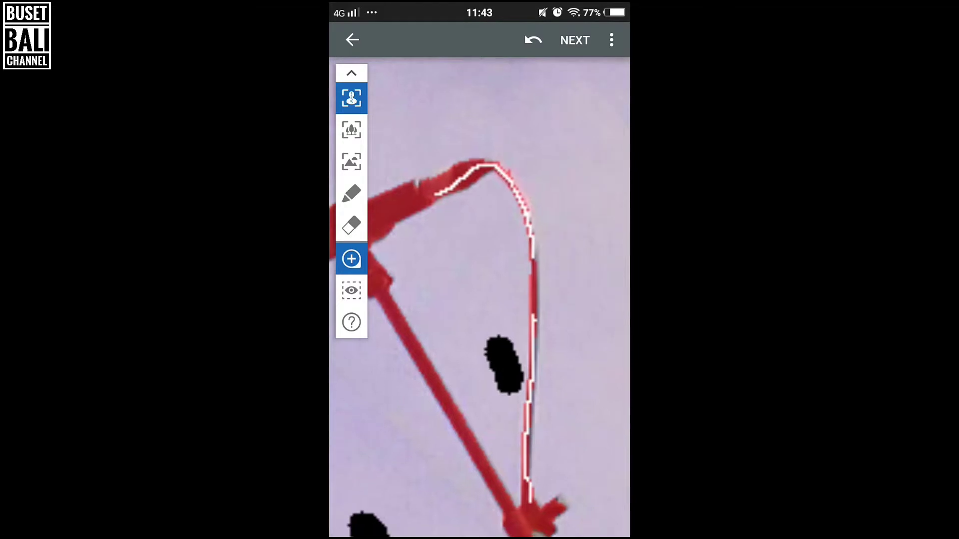
# - Hand-paint the cable into the sharp area with the pencil tool
pyautogui.scroll(3, 499, 300)
pyautogui.click(351, 193)
pyautogui.moveTo(515, 160); pyautogui.dragTo(503, 440)
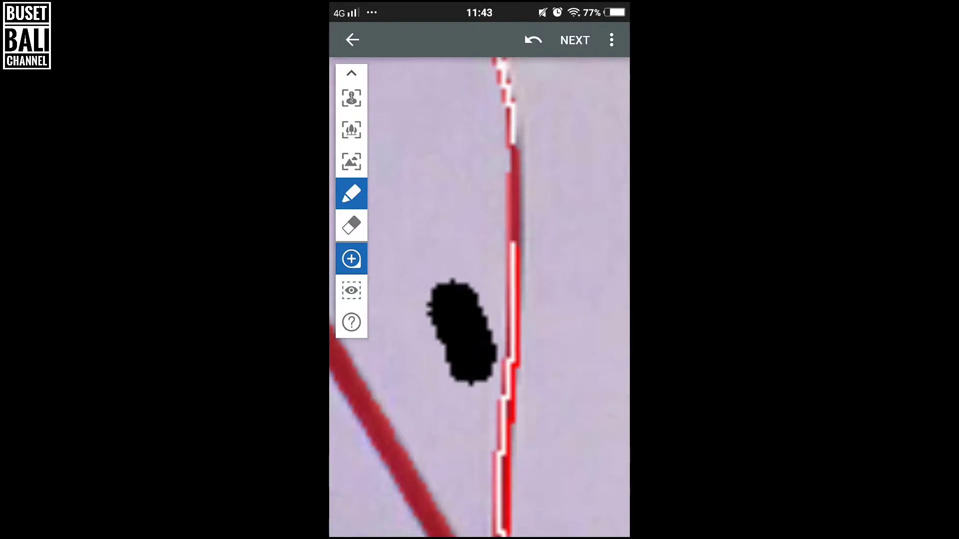
# - Erase the stray red marking along the upper cable
pyautogui.scroll(2, 479, 299)
pyautogui.moveTo(503, 59); pyautogui.dragTo(513, 508)
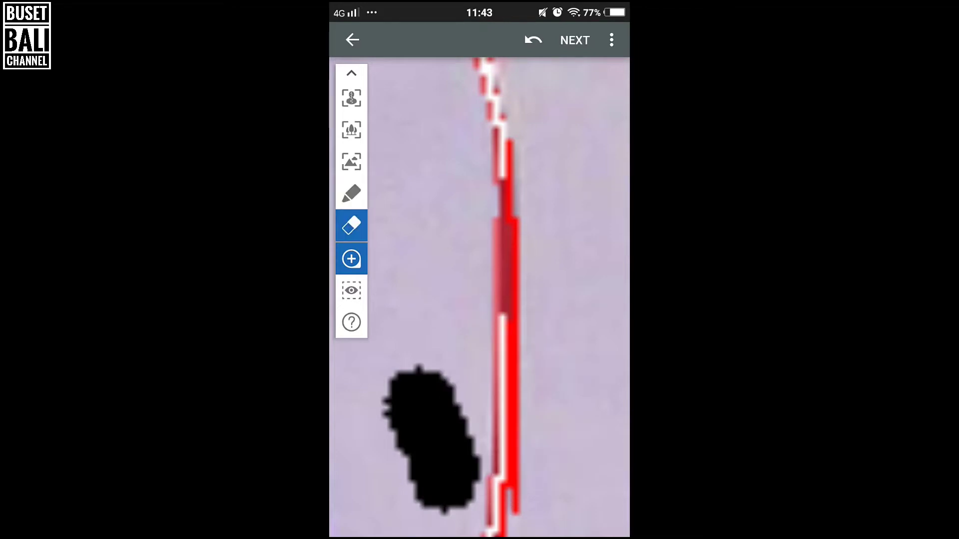
pyautogui.moveTo(517, 432); pyautogui.dragTo(510, 220)
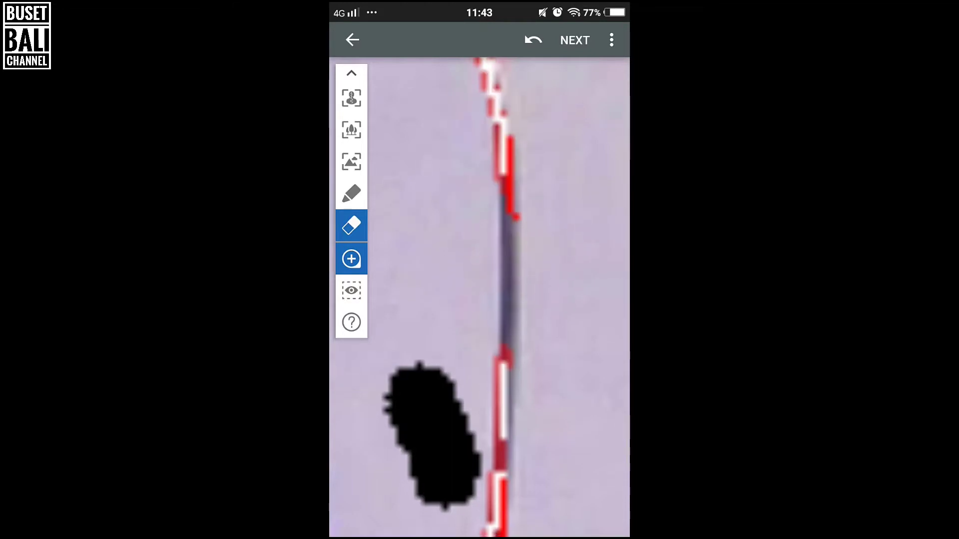
pyautogui.moveTo(429, 439); pyautogui.dragTo(459, 367)
# - Retrace the cable edge as foreground from the top
pyautogui.click(351, 98)
pyautogui.click(523, 105)
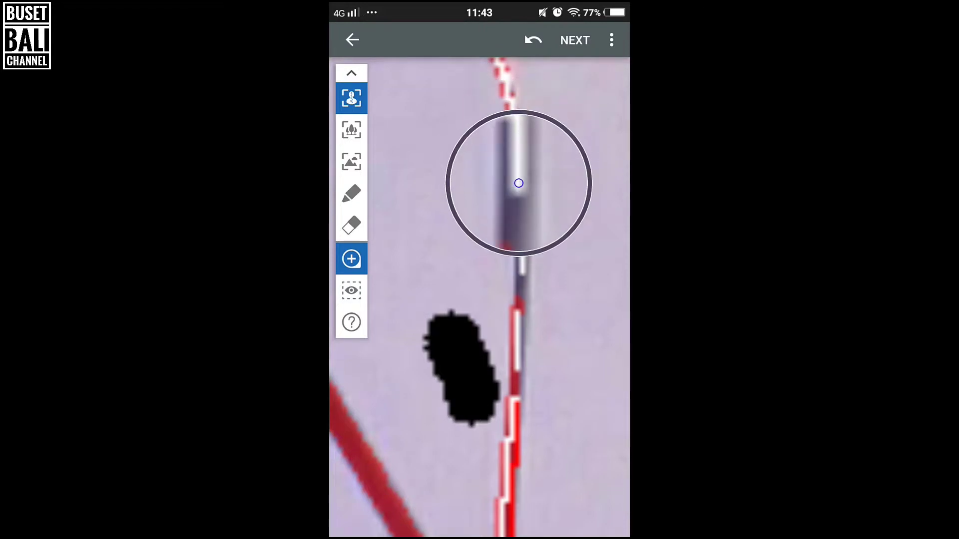
pyautogui.moveTo(523, 105); pyautogui.dragTo(518, 200)
pyautogui.moveTo(459, 370); pyautogui.dragTo(422, 385)
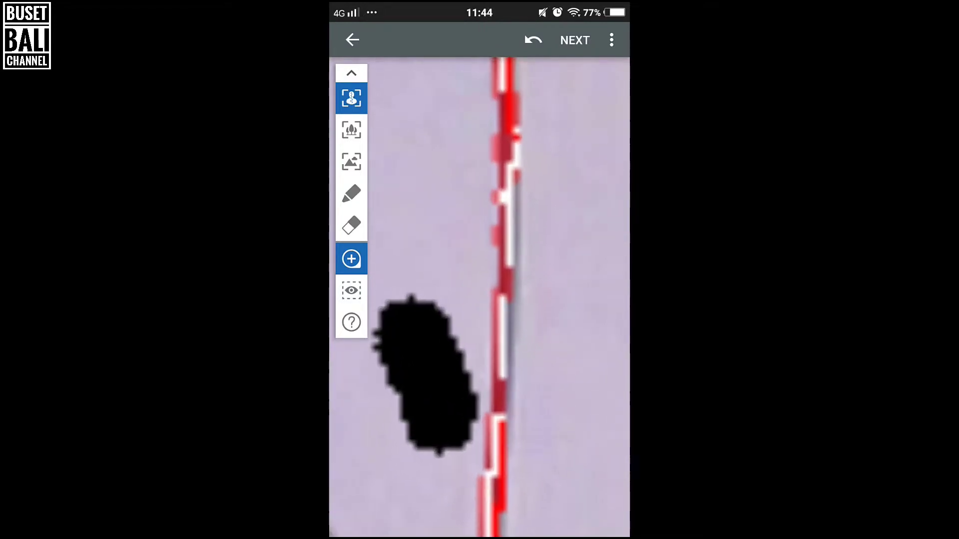
# - Hand-paint the cable red down its length and over the junction with the stand
pyautogui.click(351, 194)
pyautogui.click(511, 81)
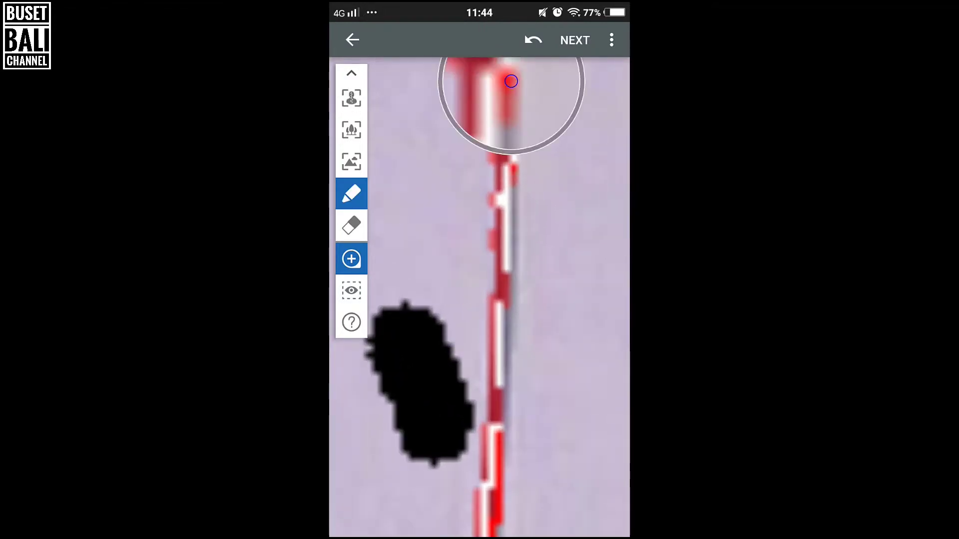
pyautogui.moveTo(510, 84); pyautogui.dragTo(494, 400)
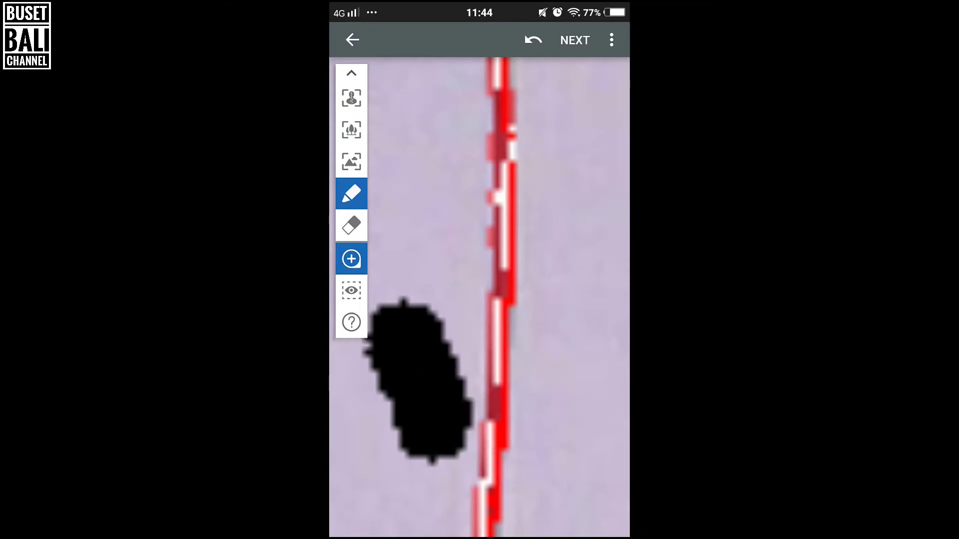
pyautogui.moveTo(479, 349); pyautogui.dragTo(551, 169)
pyautogui.moveTo(499, 299); pyautogui.dragTo(432, 162)
pyautogui.click(474, 303)
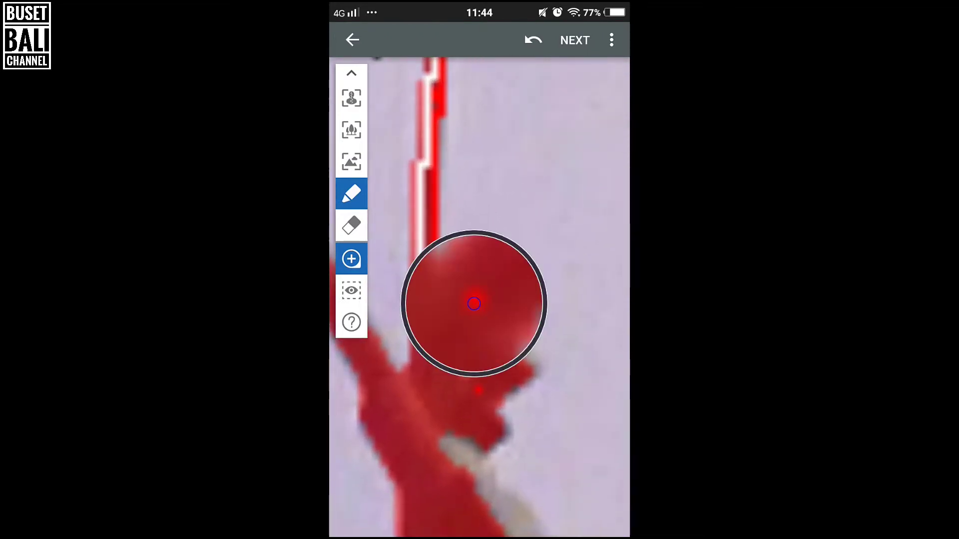
pyautogui.moveTo(473, 303)
pyautogui.mouseDown()
pyautogui.moveTo(508, 256)
pyautogui.moveTo(524, 274)
pyautogui.moveTo(517, 265)
pyautogui.mouseUp()
# - Mark the mic stand's mast, including its top, as a middle-depth area
pyautogui.moveTo(500, 370); pyautogui.dragTo(531, 225)
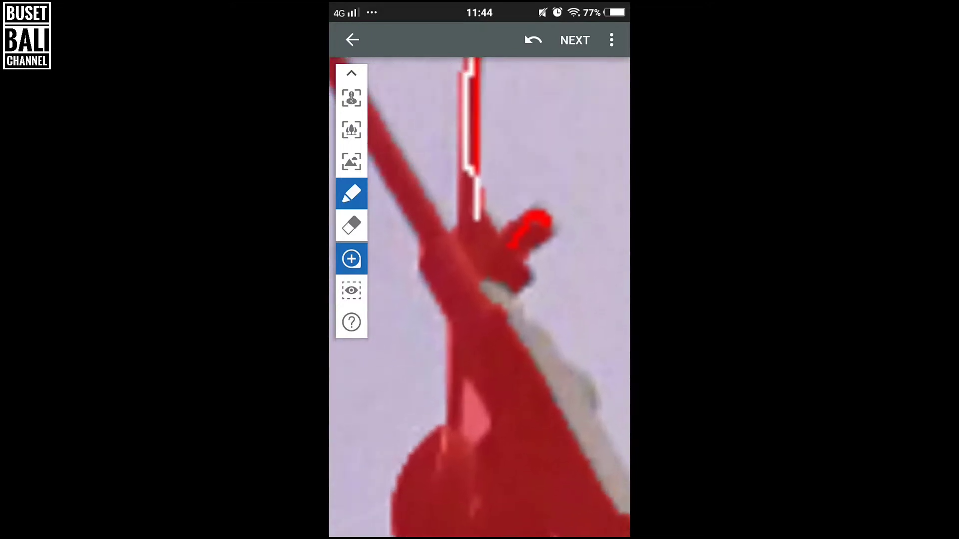
pyautogui.scroll(-2, 421, 180)
pyautogui.scroll(-2, 421, 180)
pyautogui.scroll(-2, 421, 179)
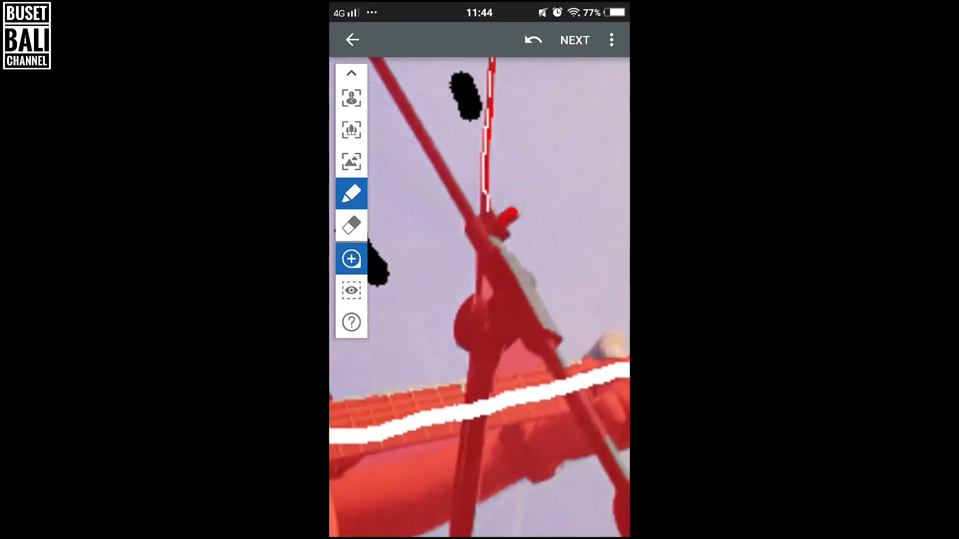
pyautogui.scroll(3, 421, 180)
pyautogui.click(351, 130)
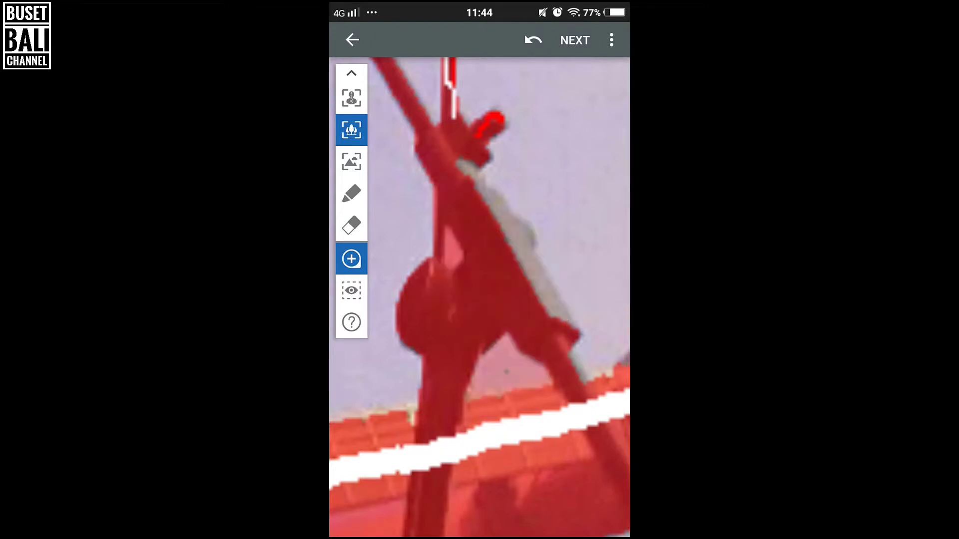
pyautogui.moveTo(452, 256); pyautogui.dragTo(453, 256)
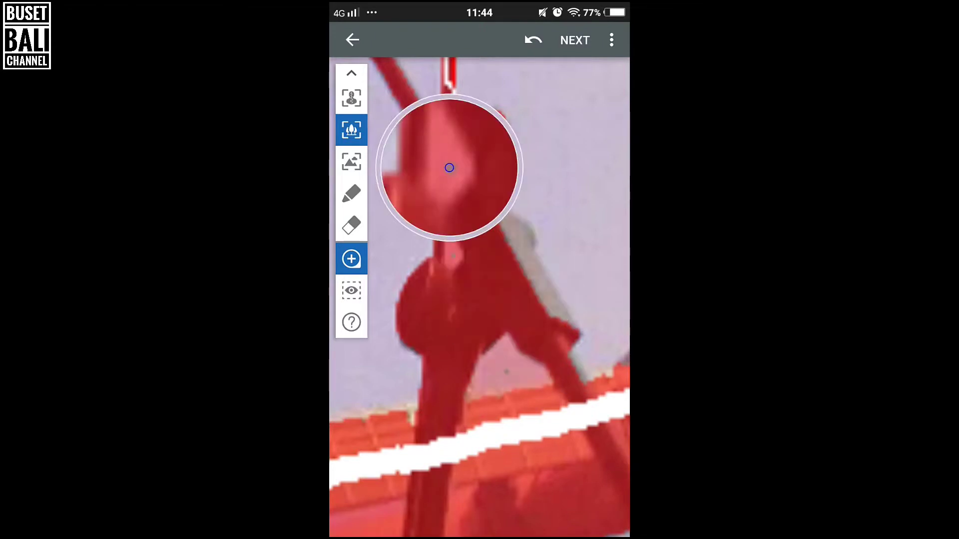
pyautogui.moveTo(453, 256); pyautogui.dragTo(453, 257)
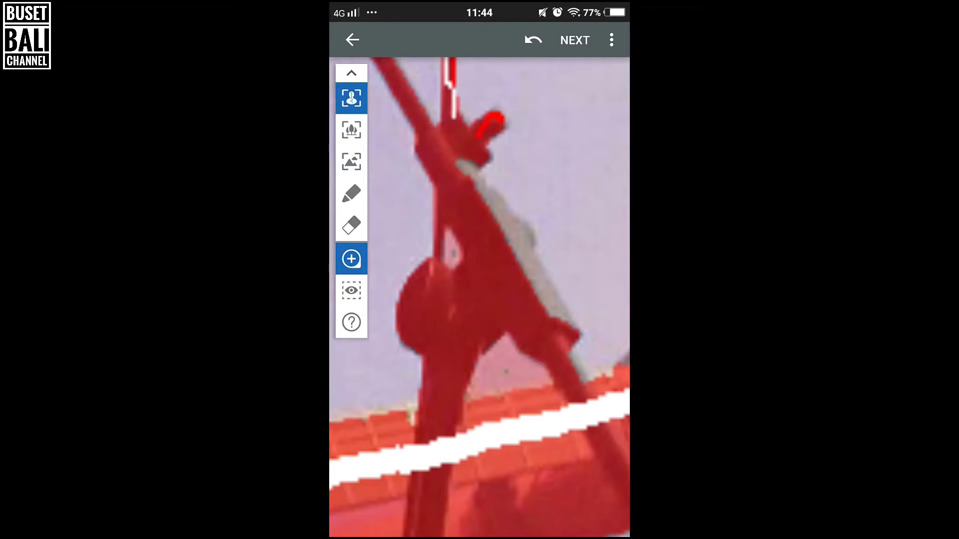
pyautogui.moveTo(543, 320); pyautogui.dragTo(537, 275)
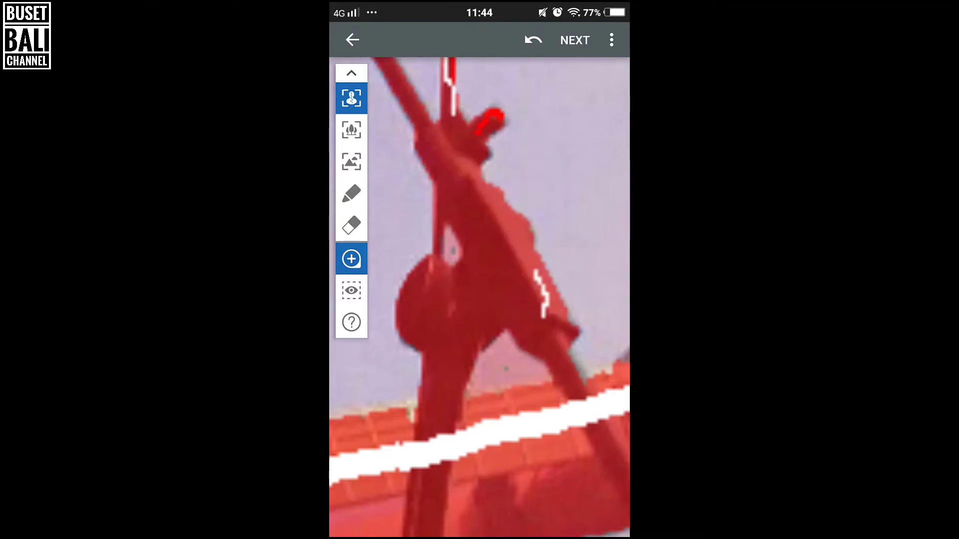
# - Mark the gap below the mast as background
pyautogui.click(351, 161)
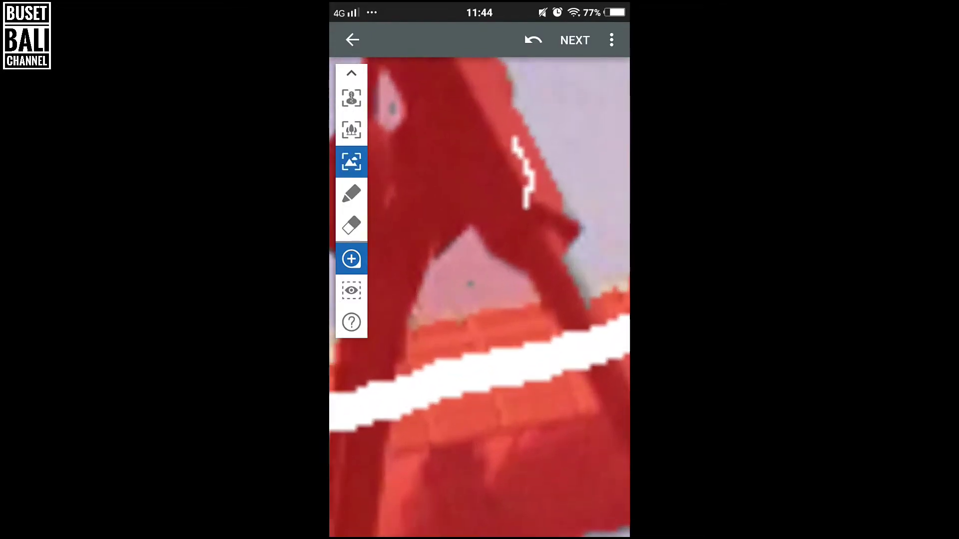
pyautogui.click(448, 300)
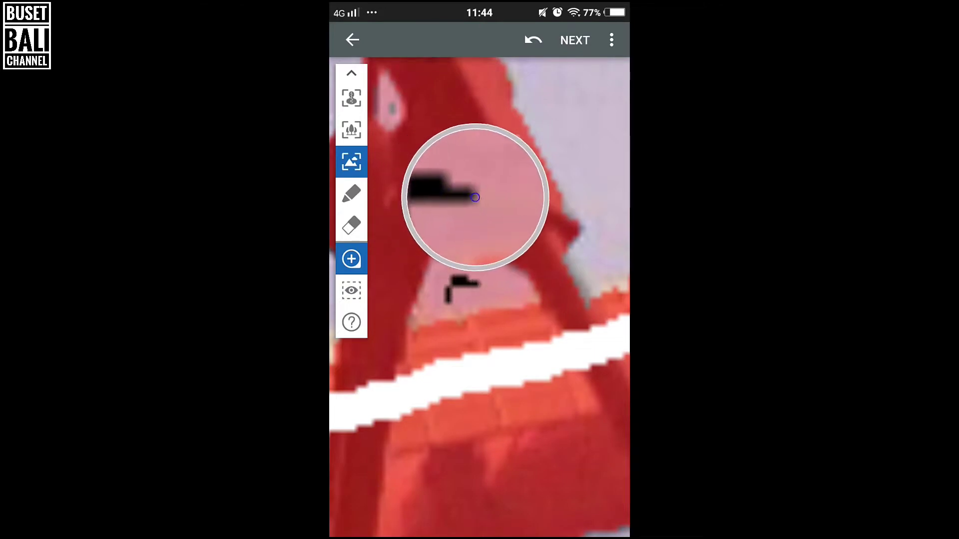
pyautogui.moveTo(448, 300); pyautogui.dragTo(481, 283)
pyautogui.scroll(-2, 479, 269)
pyautogui.scroll(-2, 479, 270)
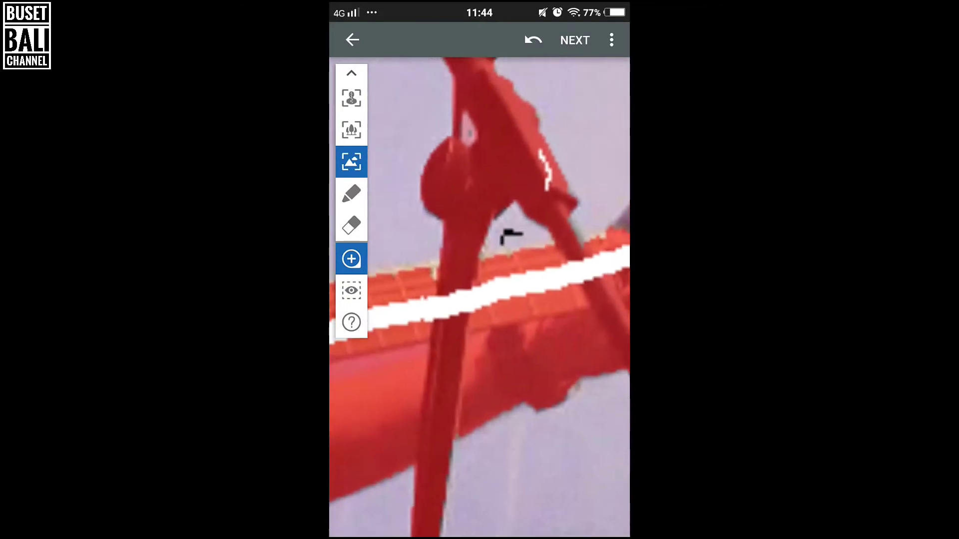
pyautogui.scroll(-2, 479, 270)
pyautogui.scroll(-1, 479, 270)
pyautogui.scroll(2, 479, 269)
# - Trace the mast as sharp foreground
pyautogui.click(351, 98)
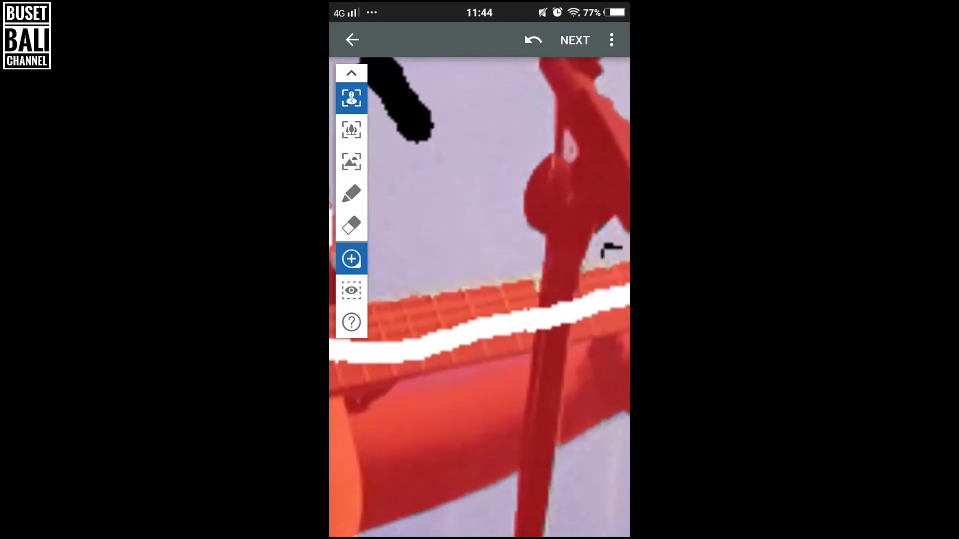
pyautogui.click(559, 214)
pyautogui.moveTo(560, 213)
pyautogui.mouseDown()
pyautogui.moveTo(535, 196)
pyautogui.moveTo(492, 195)
pyautogui.moveTo(548, 220)
pyautogui.mouseUp()
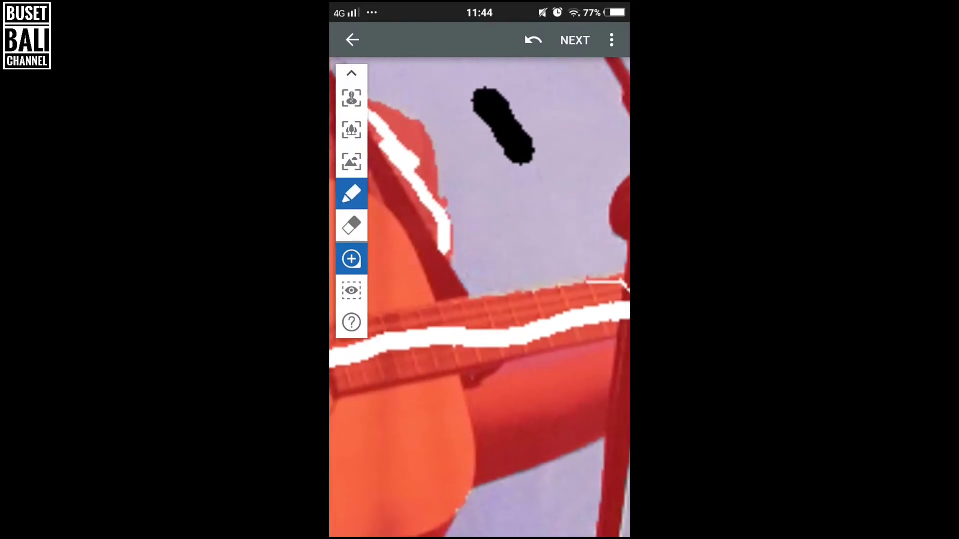
# - Hand-paint the guitar neck's upper edge into the red mask and zoom on the neck
pyautogui.click(466, 309)
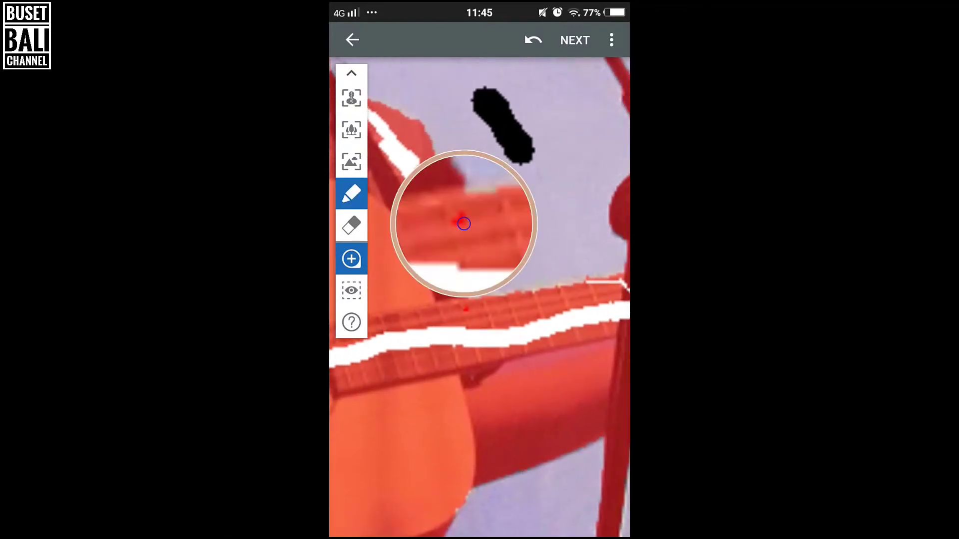
pyautogui.moveTo(465, 309)
pyautogui.mouseDown()
pyautogui.moveTo(464, 296)
pyautogui.moveTo(569, 291)
pyautogui.mouseUp()
pyautogui.scroll(-3, 479, 300)
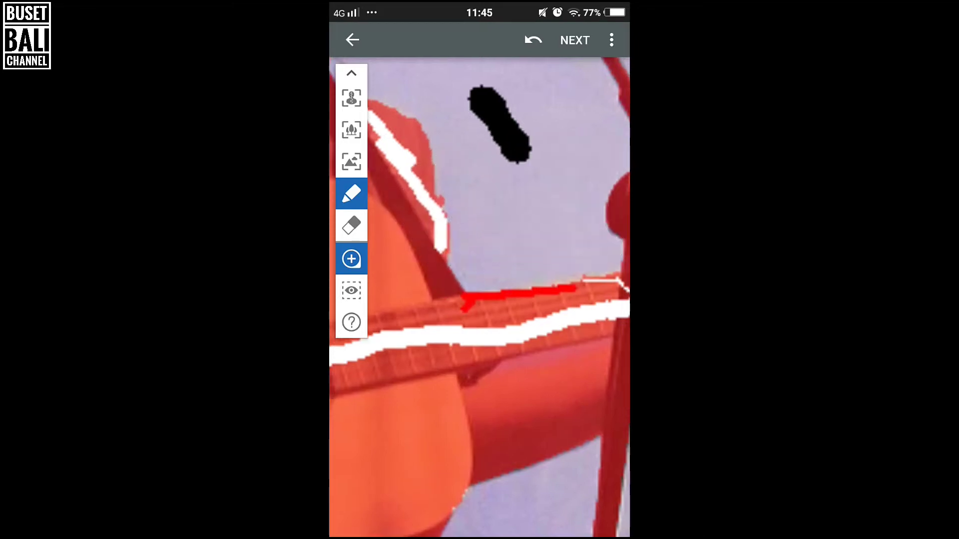
pyautogui.scroll(-3, 480, 299)
pyautogui.scroll(-3, 480, 300)
pyautogui.scroll(-2, 479, 299)
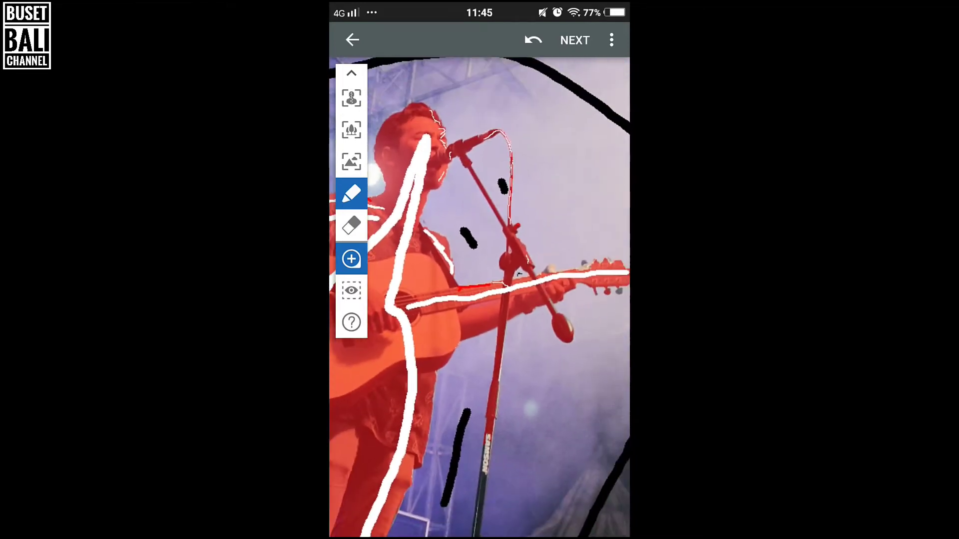
pyautogui.scroll(5, 480, 299)
pyautogui.scroll(3, 479, 299)
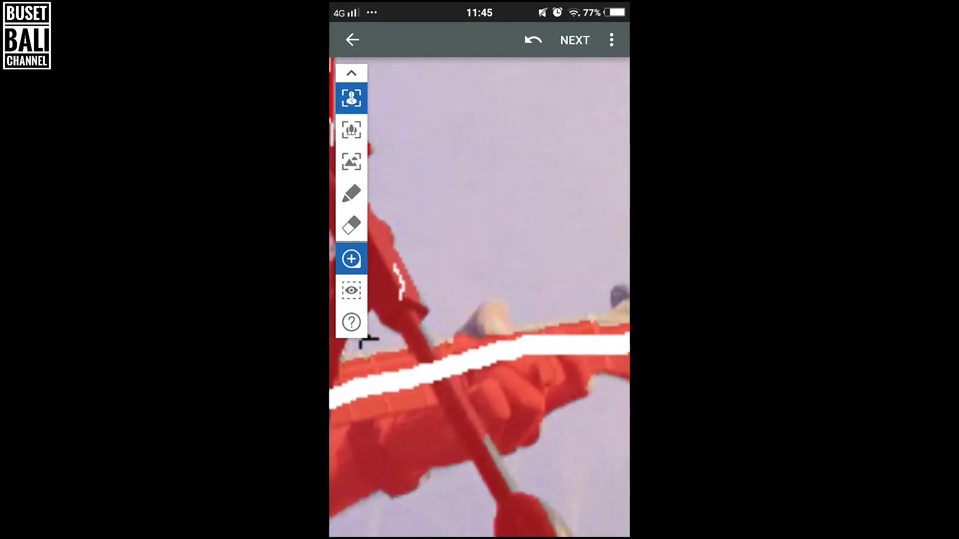
# - Mark the guitar neck's upper edge as foreground with Smart select strokes
pyautogui.click(485, 282)
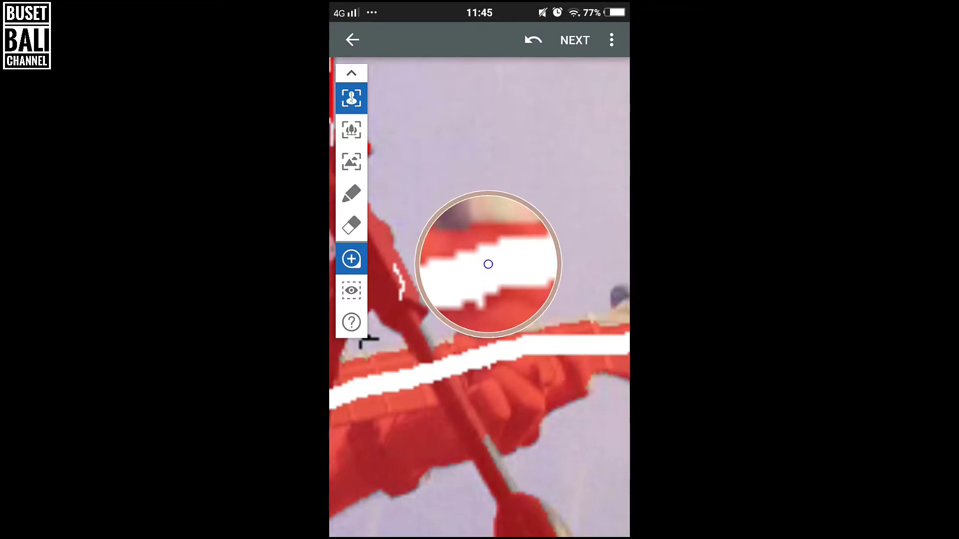
pyautogui.moveTo(485, 281); pyautogui.dragTo(488, 232)
pyautogui.click(500, 290)
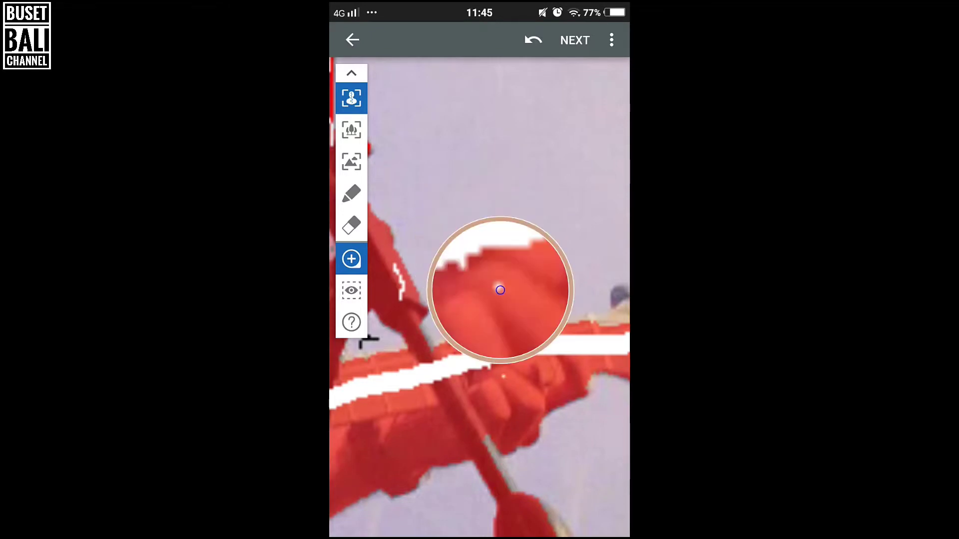
pyautogui.moveTo(500, 290); pyautogui.dragTo(500, 228)
pyautogui.click(506, 279)
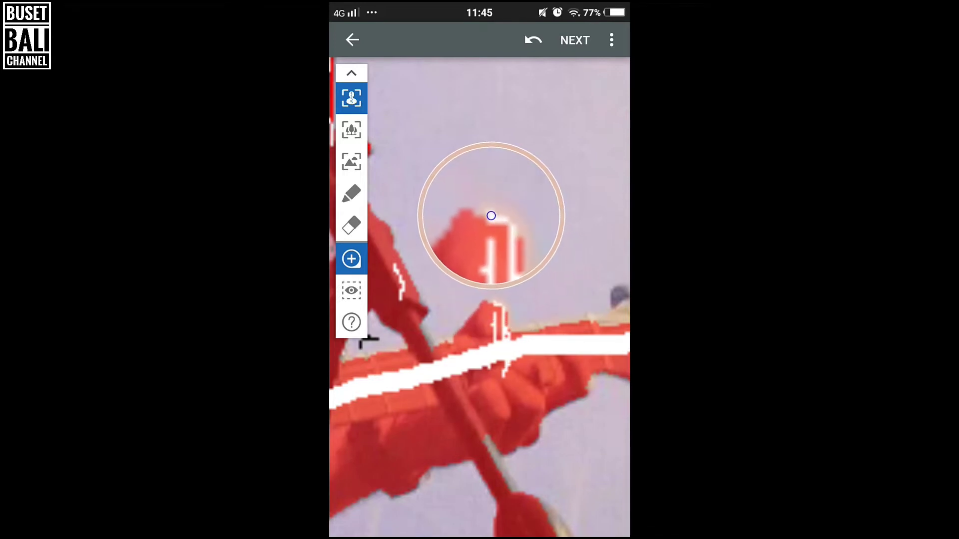
# - Mark the headstock's right end, top peaks and tuning pegs as foreground
pyautogui.moveTo(368, 339); pyautogui.dragTo(363, 341)
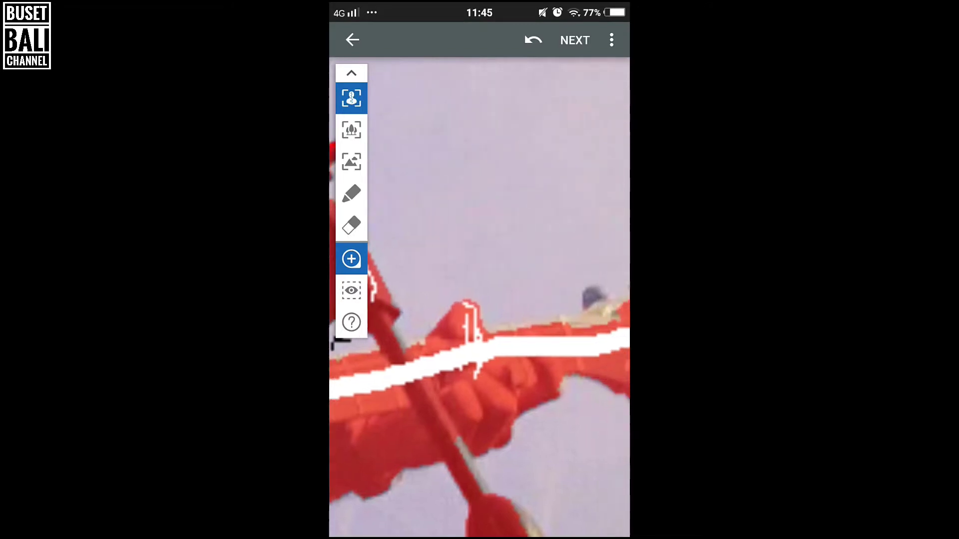
pyautogui.moveTo(620, 251)
pyautogui.mouseDown()
pyautogui.moveTo(595, 261)
pyautogui.moveTo(528, 237)
pyautogui.moveTo(443, 249)
pyautogui.mouseUp()
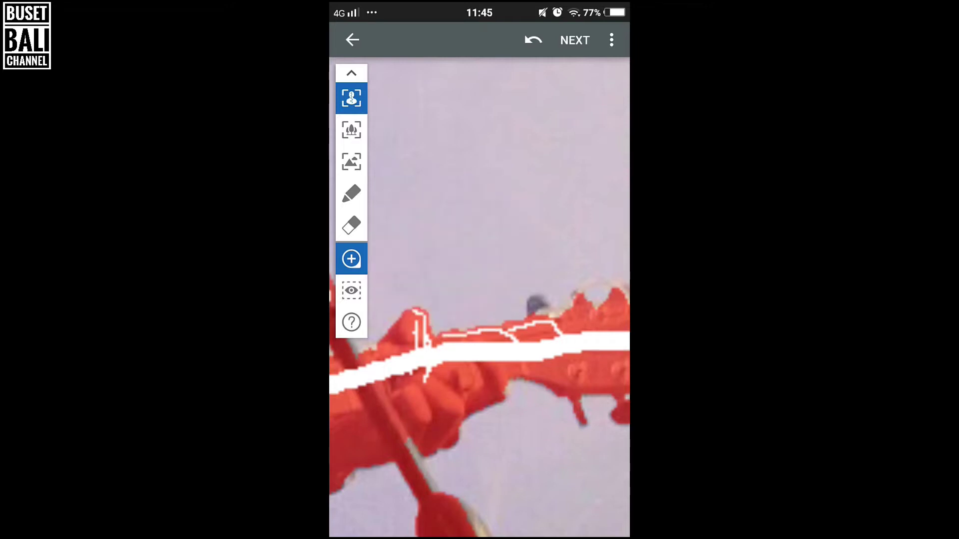
pyautogui.moveTo(534, 302); pyautogui.dragTo(447, 342)
pyautogui.click(528, 305)
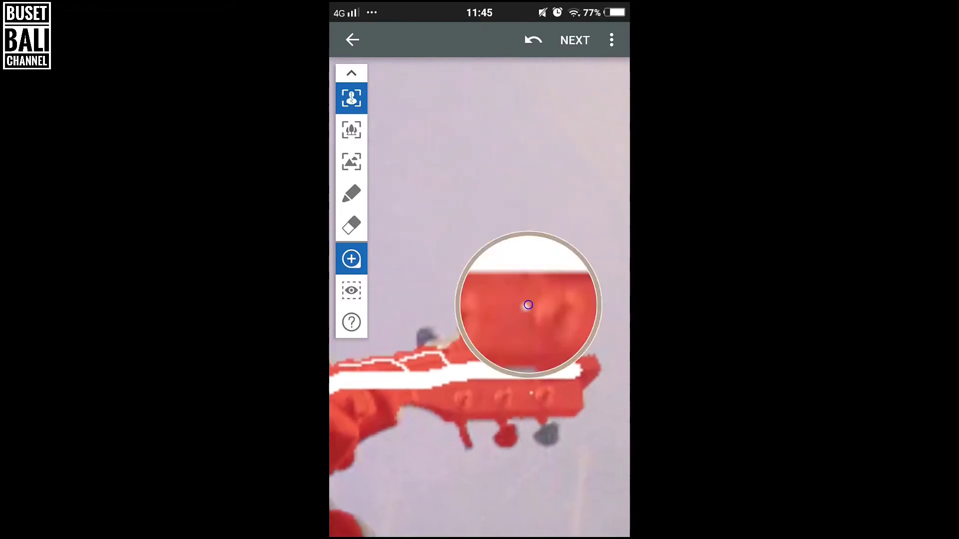
pyautogui.moveTo(531, 393); pyautogui.dragTo(547, 435)
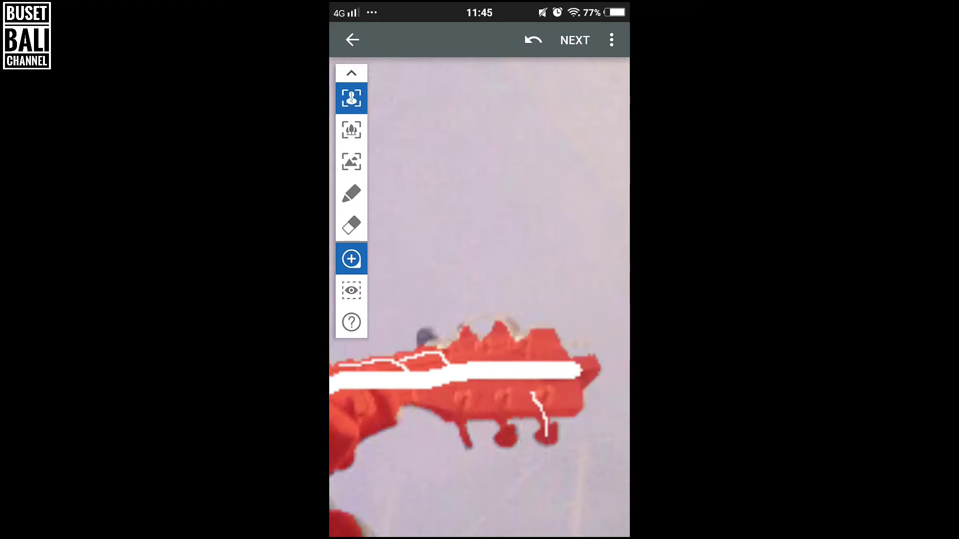
pyautogui.moveTo(532, 359); pyautogui.dragTo(509, 324)
pyautogui.click(421, 375)
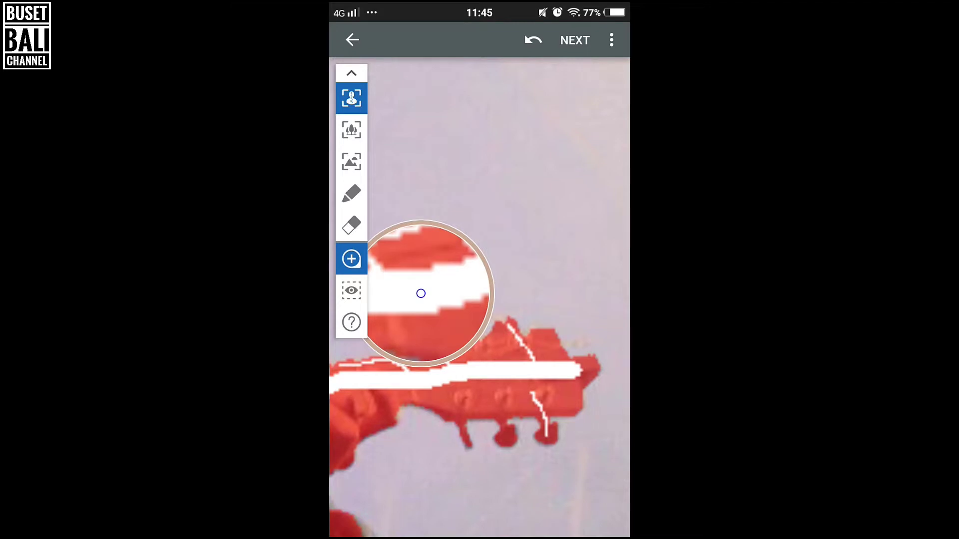
pyautogui.moveTo(420, 294)
pyautogui.mouseDown()
pyautogui.moveTo(422, 250)
pyautogui.moveTo(498, 285)
pyautogui.mouseUp()
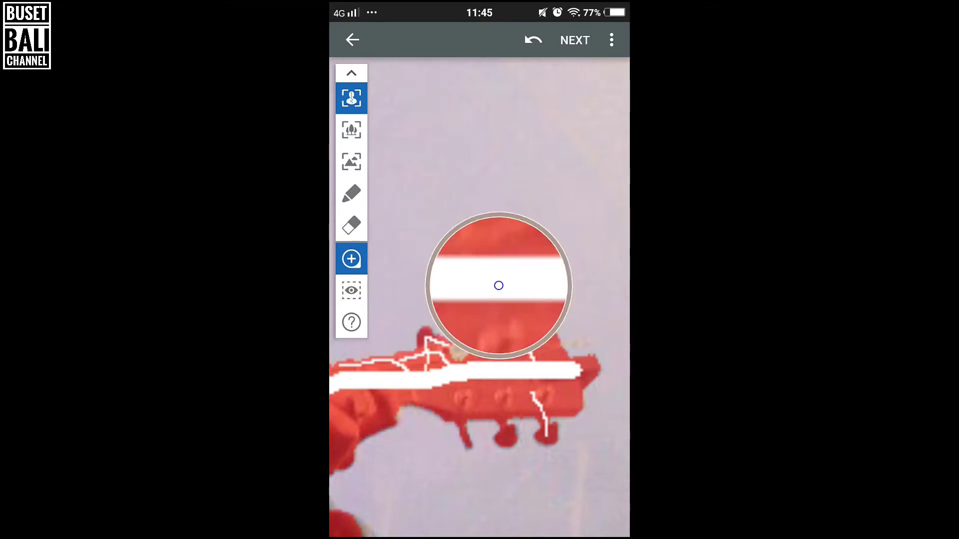
pyautogui.moveTo(498, 285); pyautogui.dragTo(454, 265)
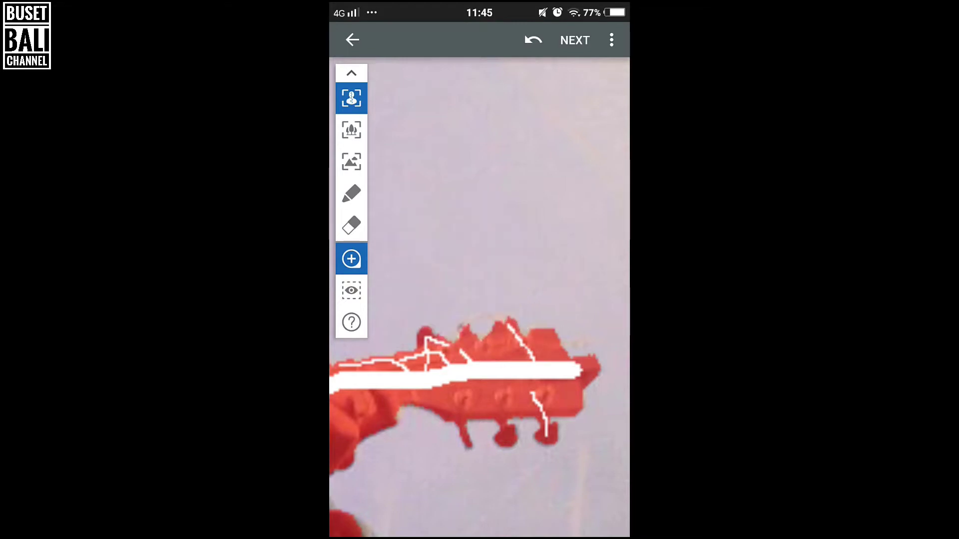
pyautogui.click(351, 194)
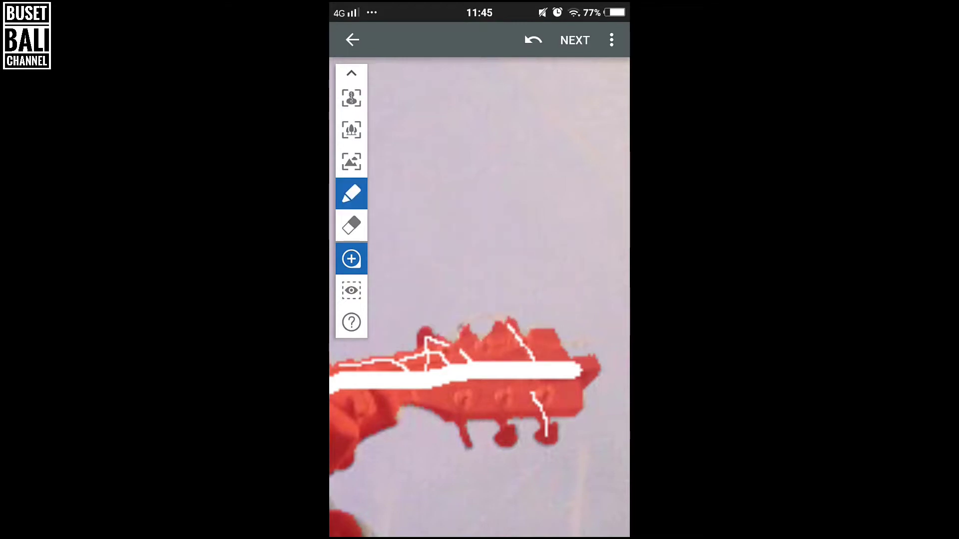
# - Paint the headstock's top edge, then mark the boom arm crossing the neck as foreground
pyautogui.moveTo(515, 342)
pyautogui.mouseDown()
pyautogui.moveTo(499, 322)
pyautogui.moveTo(460, 326)
pyautogui.moveTo(470, 333)
pyautogui.mouseUp()
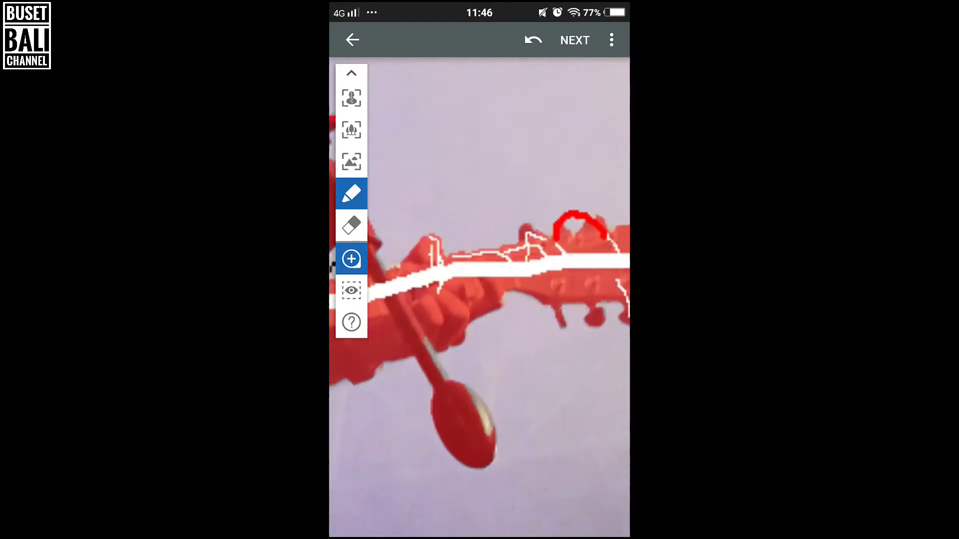
pyautogui.scroll(3, 479, 349)
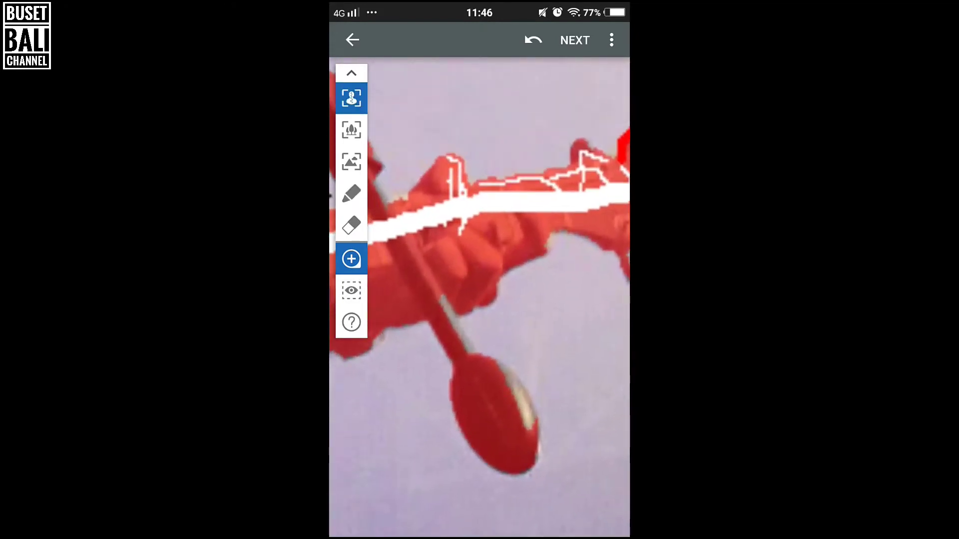
pyautogui.click(430, 196)
pyautogui.moveTo(430, 196); pyautogui.dragTo(448, 234)
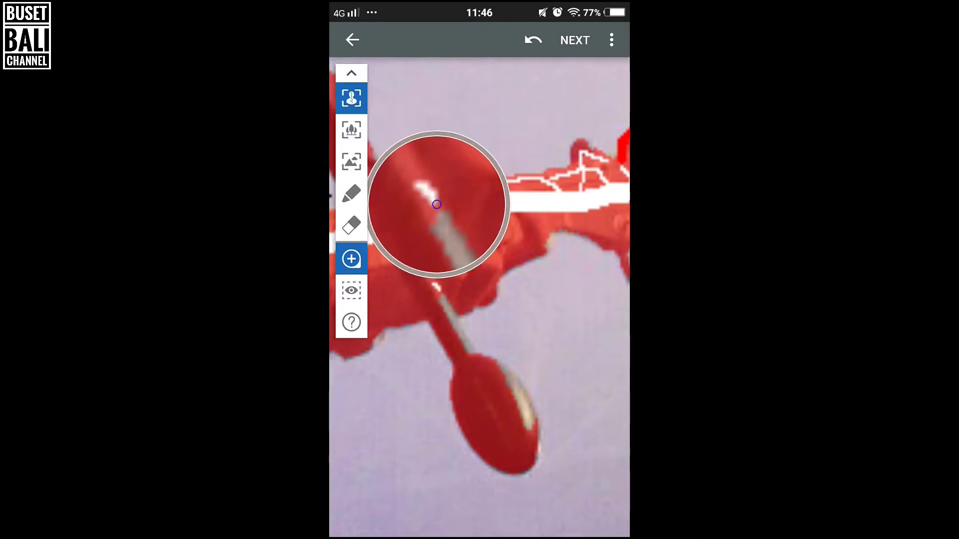
# - Mark the mic boom's end and the arm below the neck as foreground
pyautogui.click(516, 357)
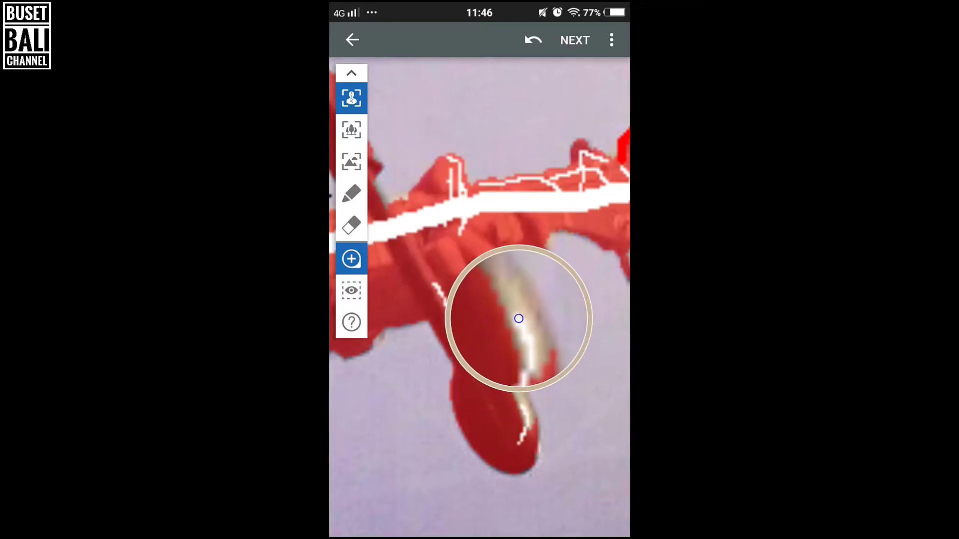
pyautogui.moveTo(515, 356); pyautogui.dragTo(512, 305)
pyautogui.moveTo(509, 426); pyautogui.dragTo(506, 290)
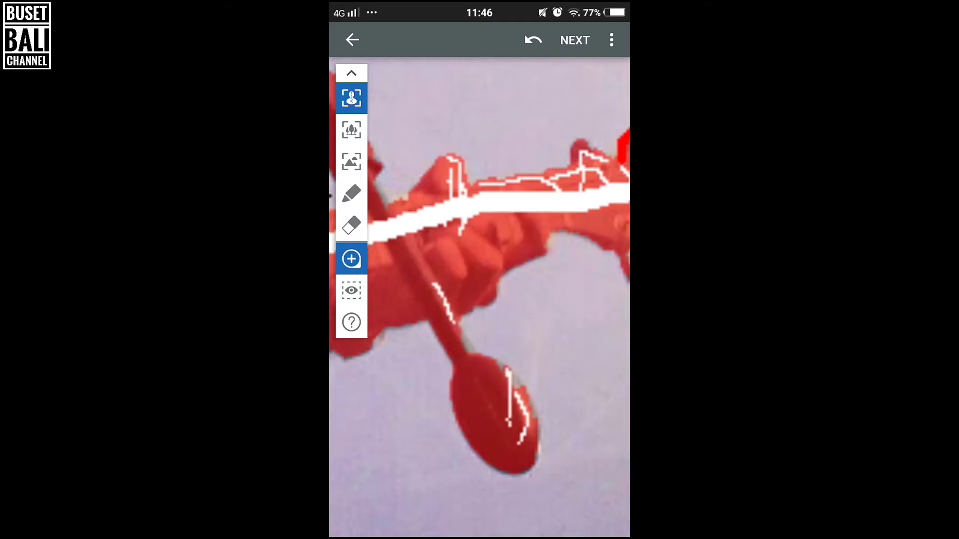
pyautogui.moveTo(520, 339)
pyautogui.mouseDown()
pyautogui.moveTo(510, 295)
pyautogui.moveTo(506, 316)
pyautogui.moveTo(465, 257)
pyautogui.mouseUp()
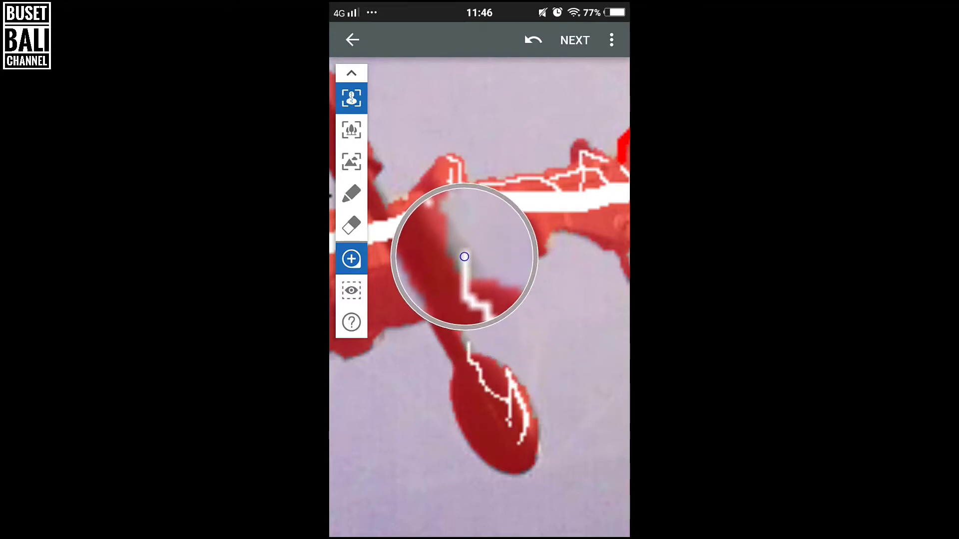
pyautogui.moveTo(514, 316); pyautogui.dragTo(496, 279)
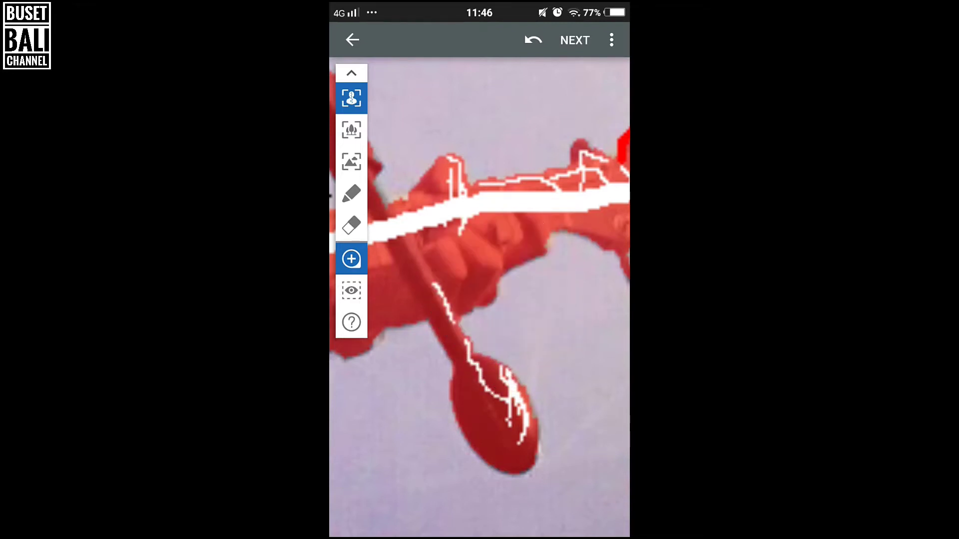
# - Paint and mark the cable end as sharp foreground
pyautogui.scroll(-3, 480, 300)
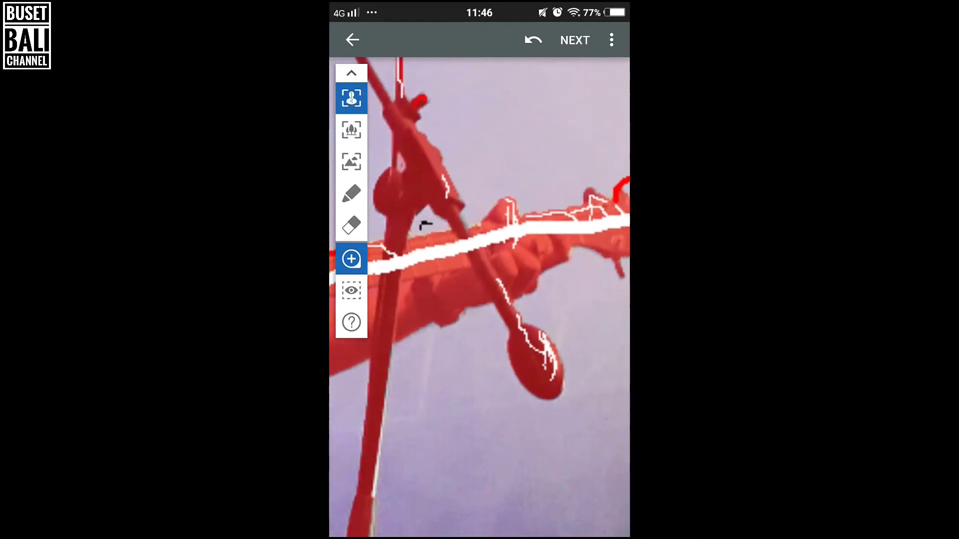
pyautogui.scroll(-2, 479, 300)
pyautogui.scroll(-3, 479, 299)
pyautogui.scroll(-1, 479, 299)
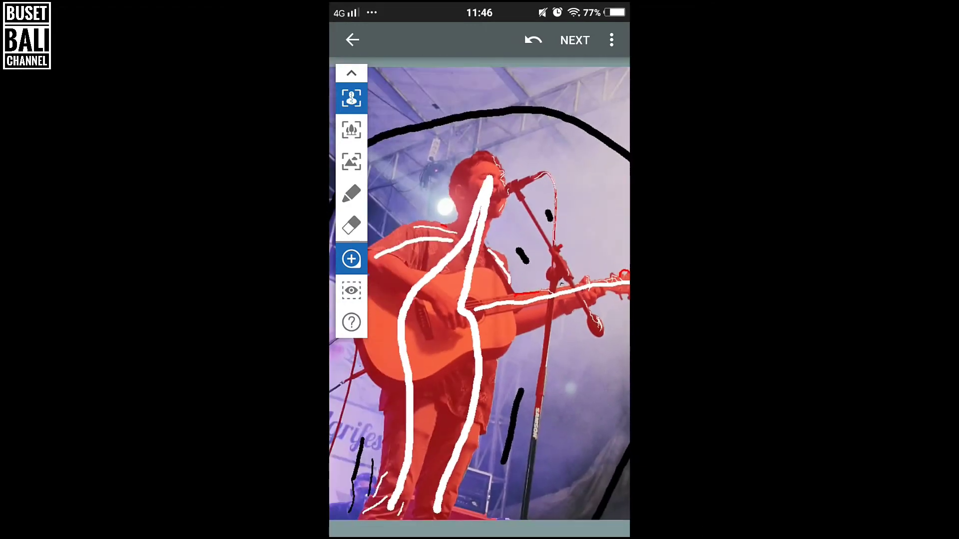
pyautogui.scroll(-2, 479, 299)
pyautogui.scroll(3, 479, 299)
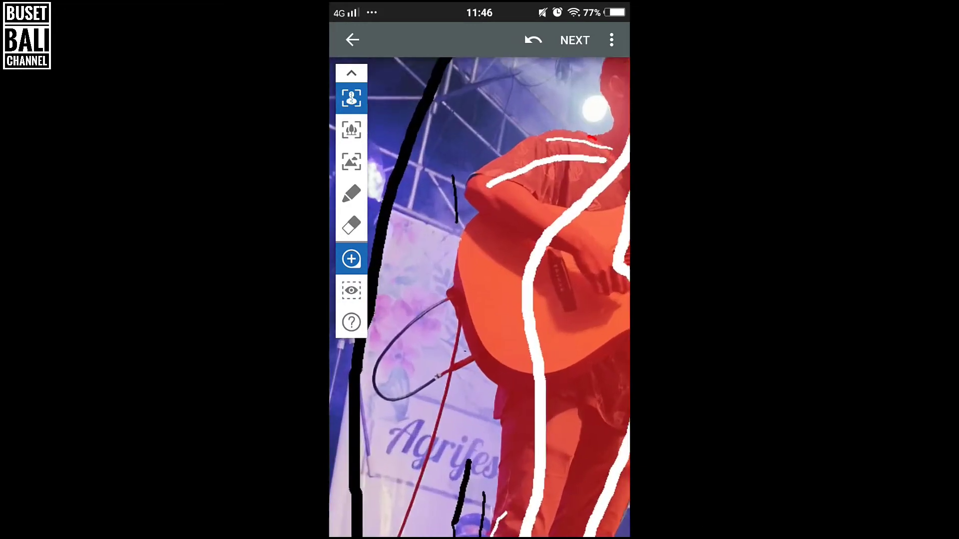
pyautogui.scroll(1, 479, 299)
pyautogui.scroll(2, 480, 299)
pyautogui.click(351, 194)
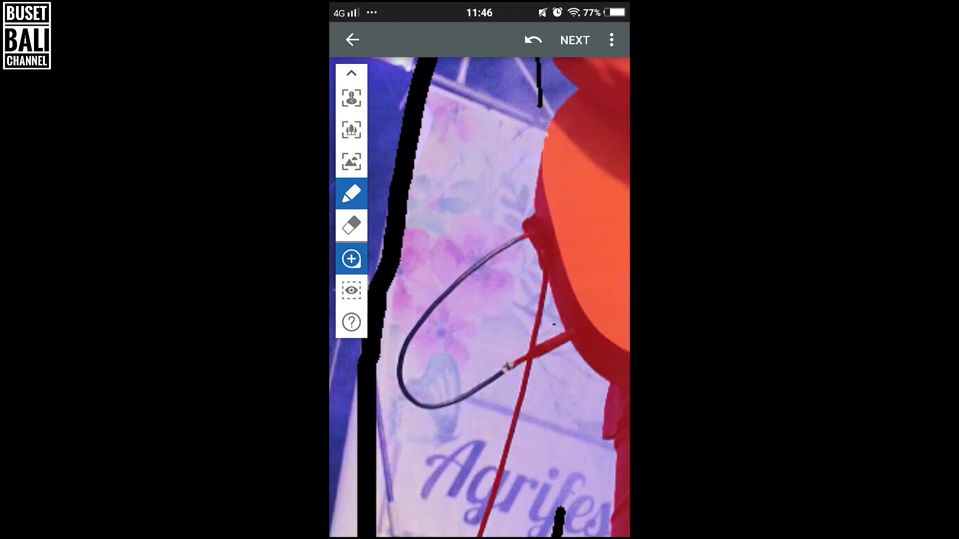
pyautogui.click(532, 239)
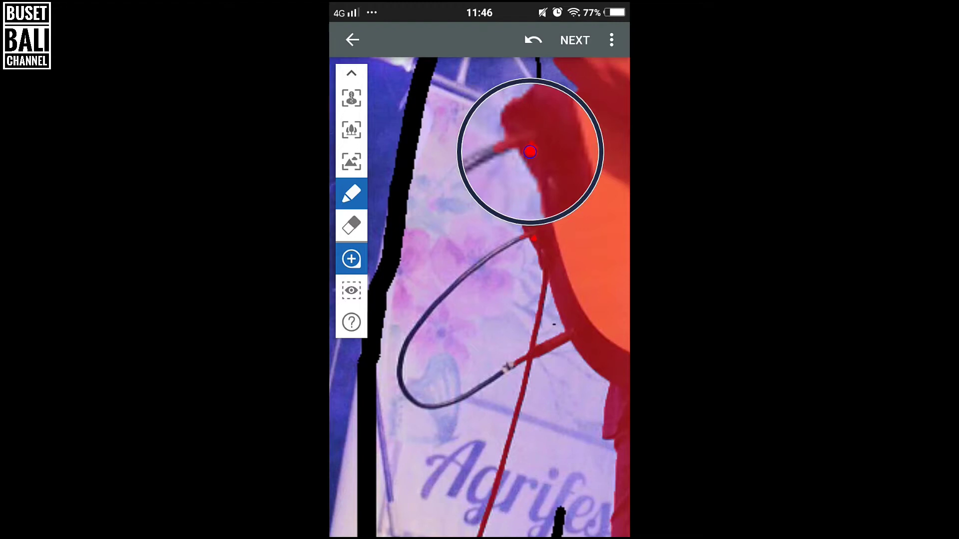
pyautogui.moveTo(532, 238); pyautogui.dragTo(527, 240)
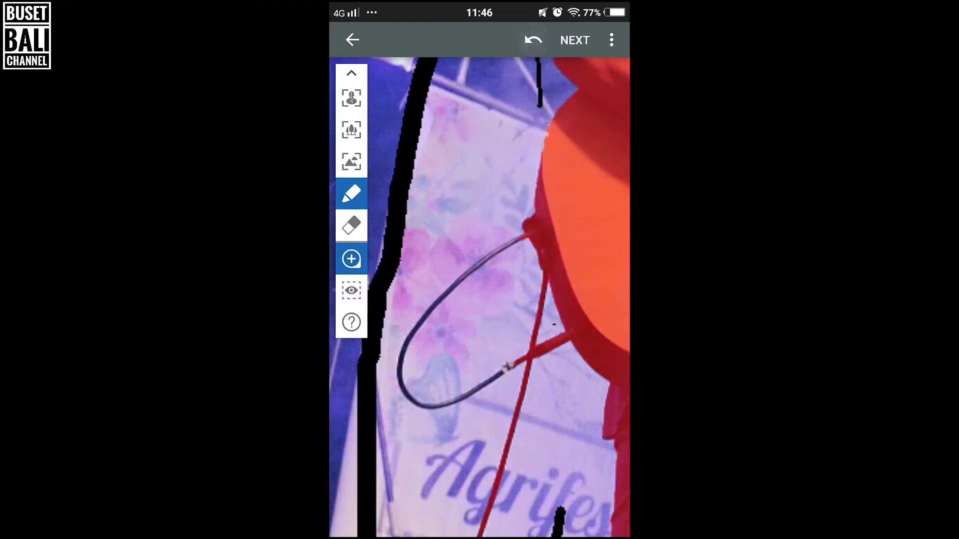
pyautogui.click(533, 237)
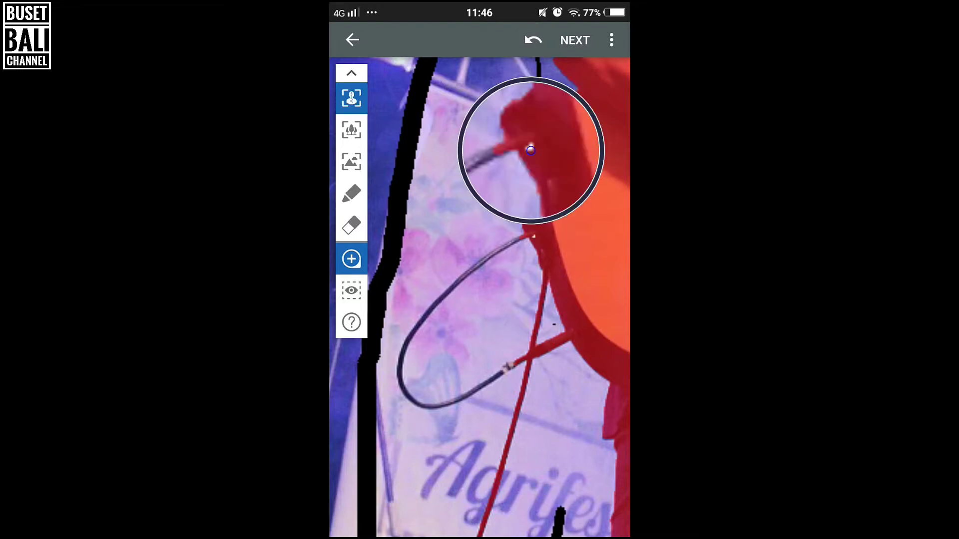
pyautogui.moveTo(532, 237); pyautogui.dragTo(518, 238)
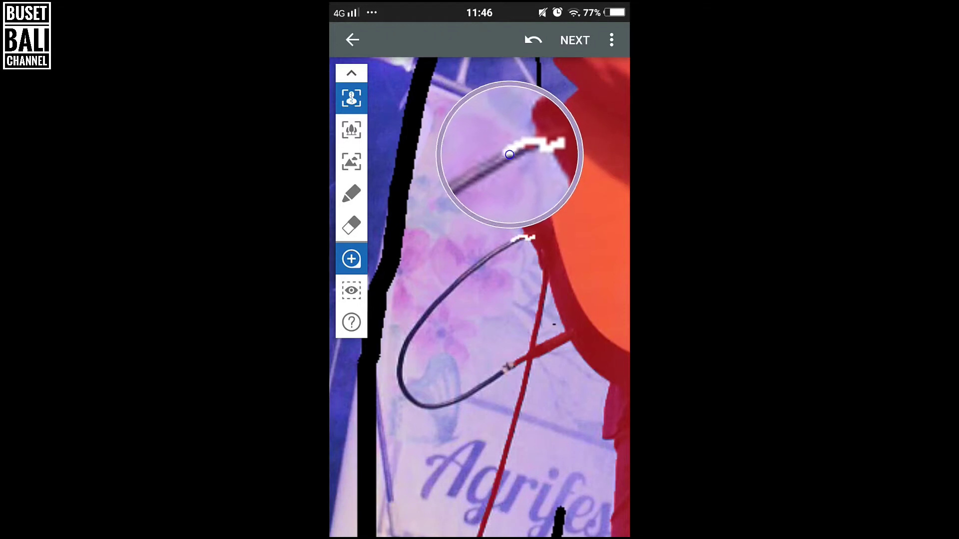
pyautogui.moveTo(518, 238); pyautogui.dragTo(504, 245)
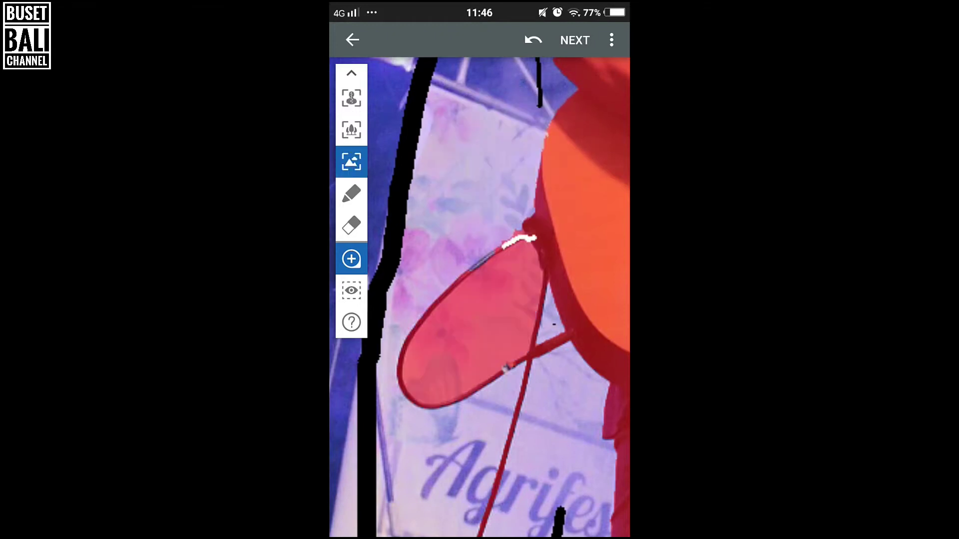
# - Remove the background stroke inside the cable loop and its red flood with two undos
pyautogui.moveTo(489, 315); pyautogui.dragTo(467, 337)
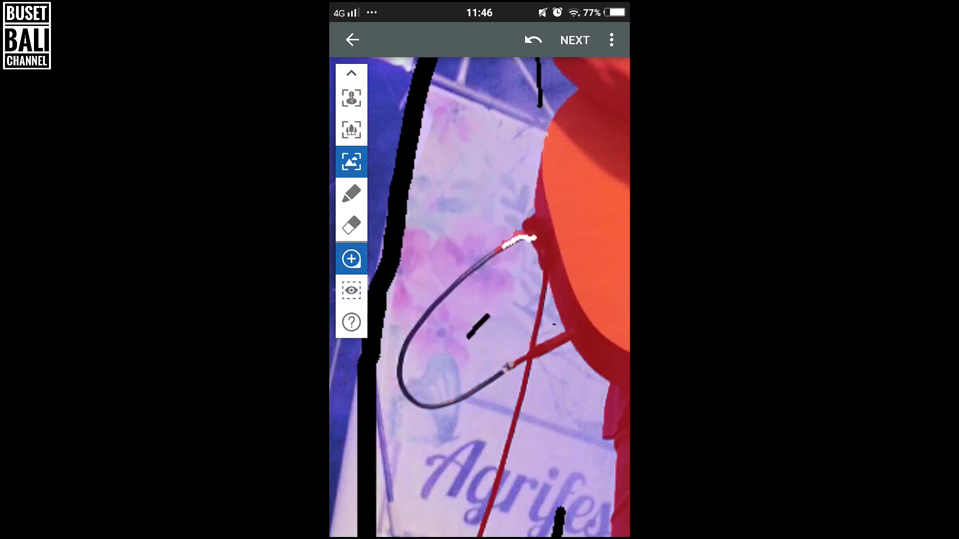
pyautogui.click(533, 40)
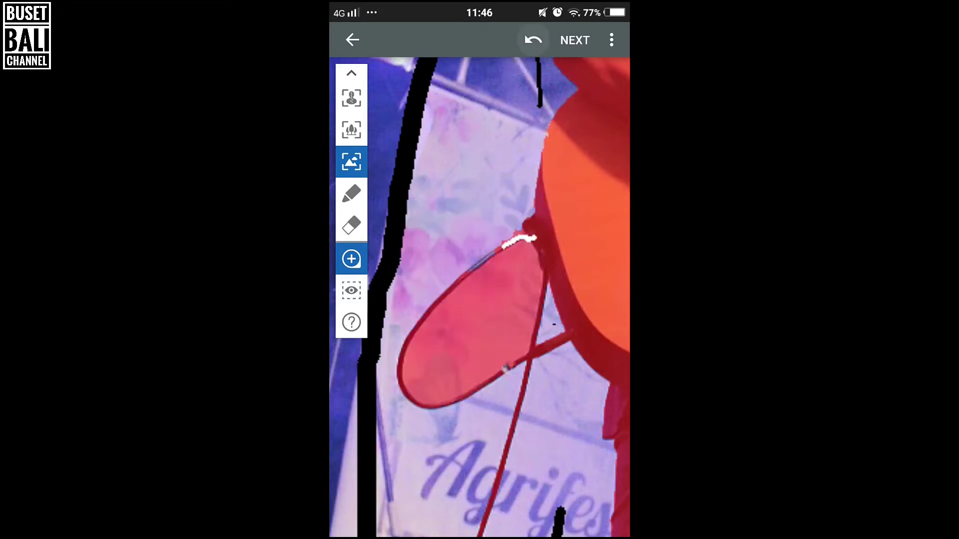
pyautogui.click(532, 40)
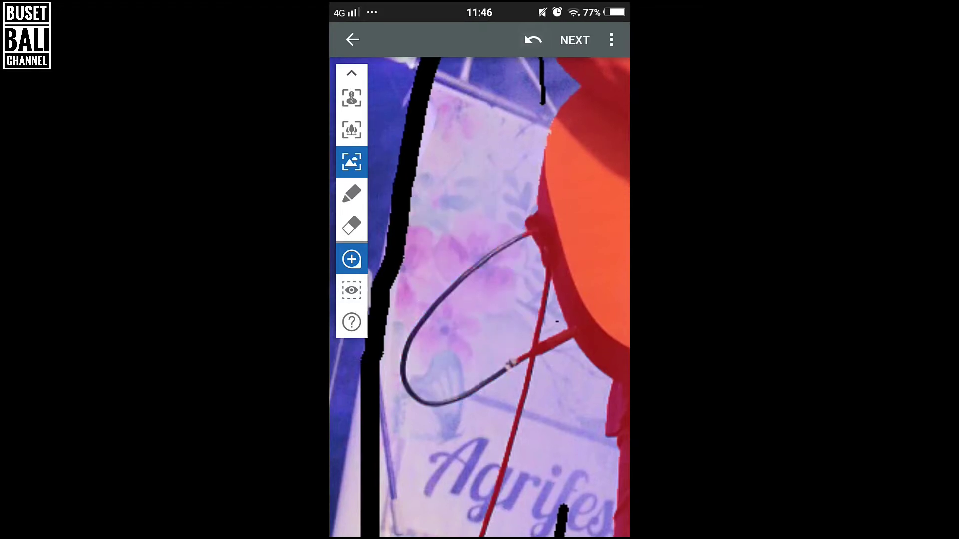
pyautogui.scroll(3, 480, 299)
# - Mark the upper cable as sharp, undoing the fill that flooded the loop
pyautogui.click(444, 170)
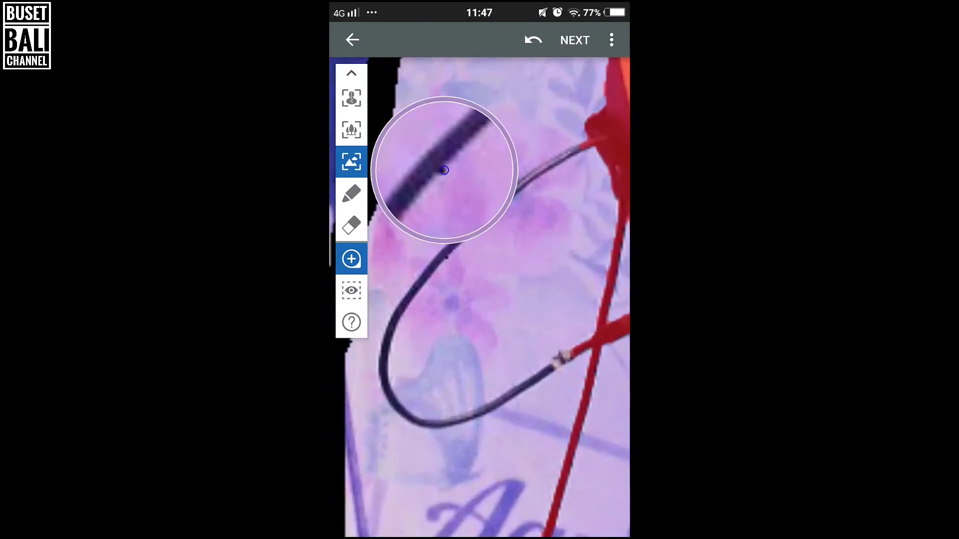
pyautogui.moveTo(443, 170); pyautogui.dragTo(446, 167)
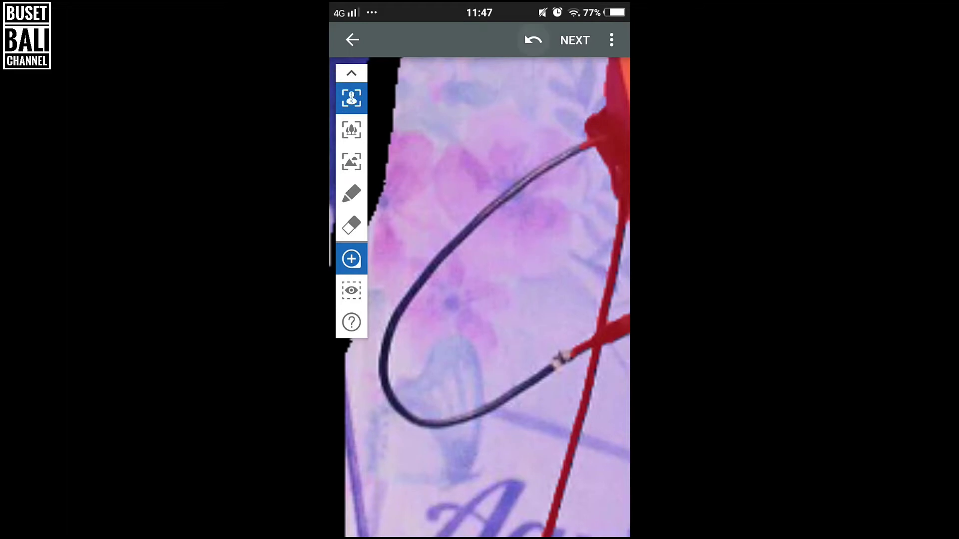
pyautogui.click(458, 156)
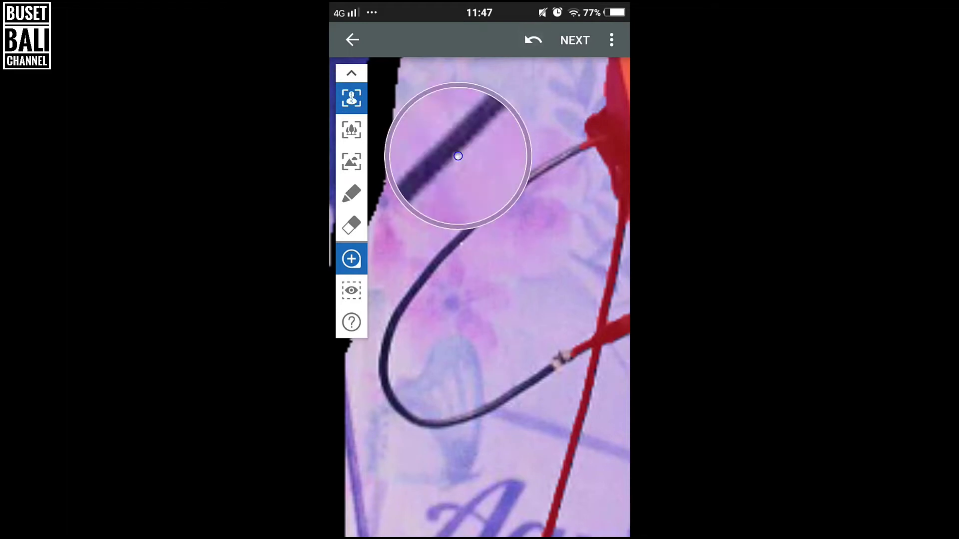
pyautogui.moveTo(458, 157); pyautogui.dragTo(460, 147)
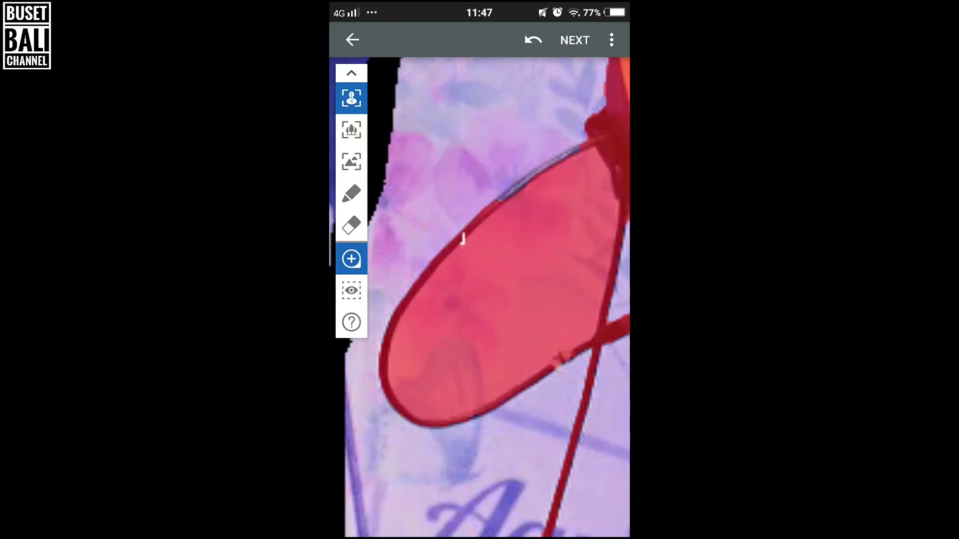
pyautogui.click(532, 40)
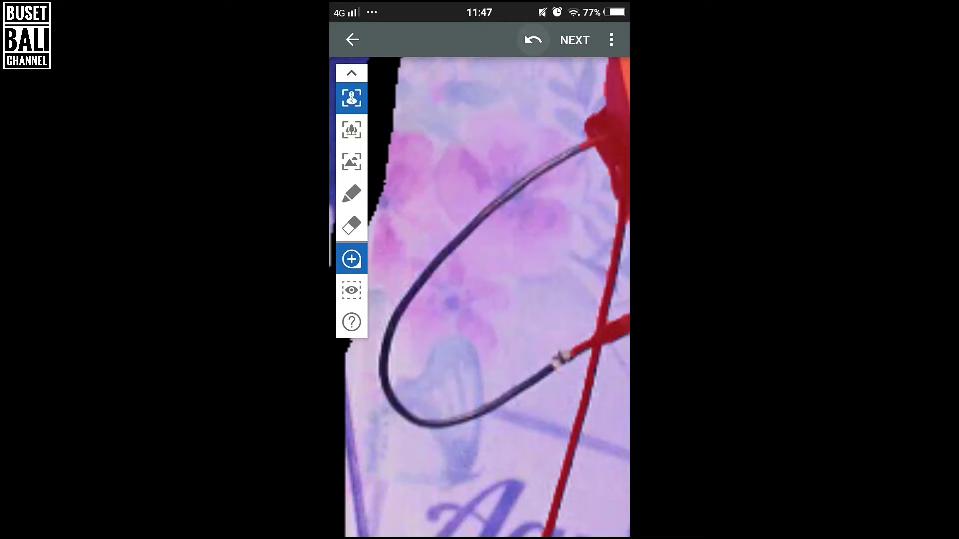
pyautogui.moveTo(477, 221); pyautogui.dragTo(478, 220)
# - Trace the dark lower cable and bottom of the loop red, undoing another flood
pyautogui.scroll(-1, 479, 297)
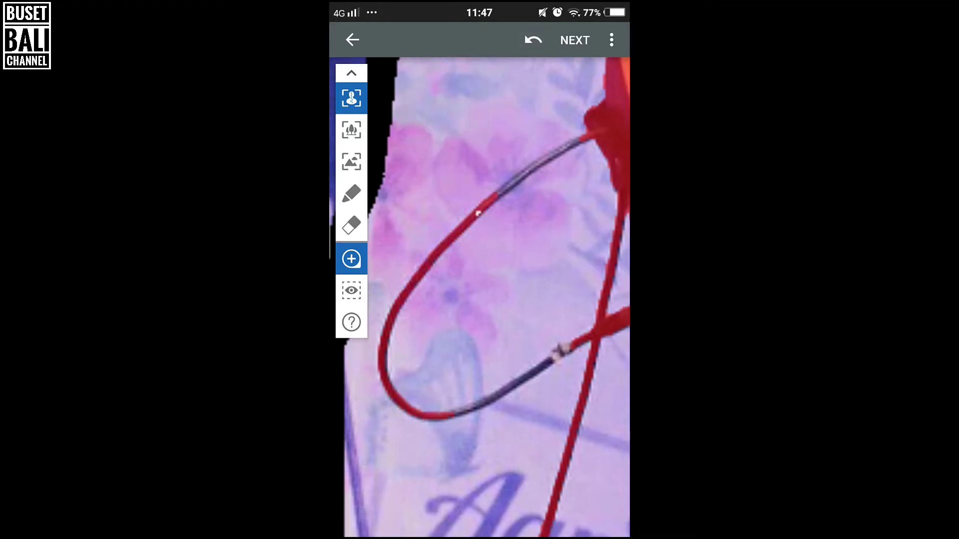
pyautogui.scroll(-3, 479, 298)
pyautogui.scroll(2, 480, 297)
pyautogui.moveTo(526, 235); pyautogui.dragTo(527, 235)
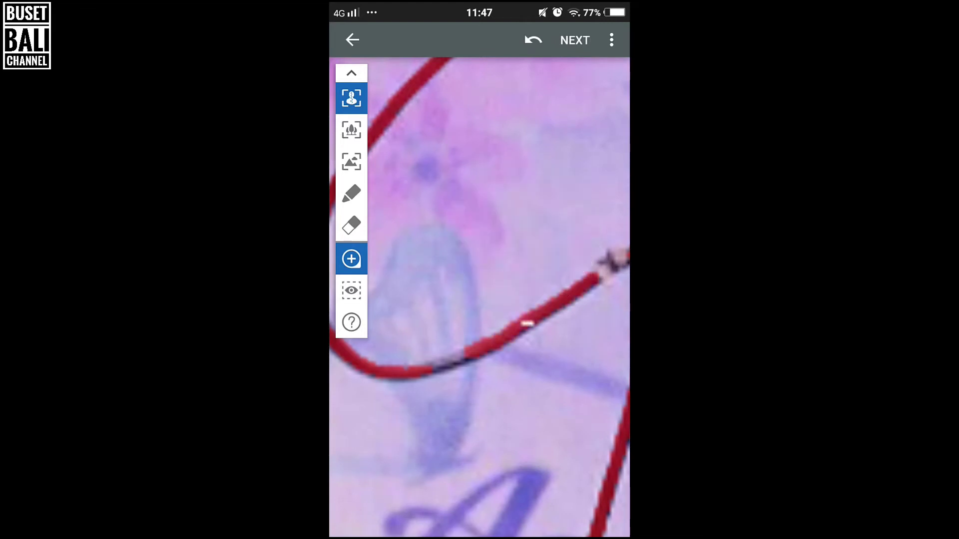
pyautogui.moveTo(467, 270); pyautogui.dragTo(466, 270)
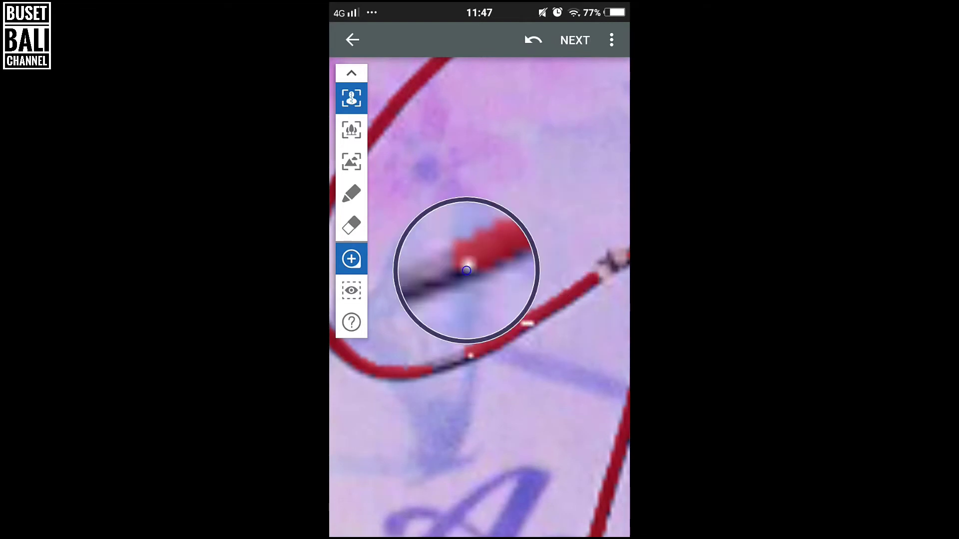
pyautogui.moveTo(466, 270); pyautogui.dragTo(450, 272)
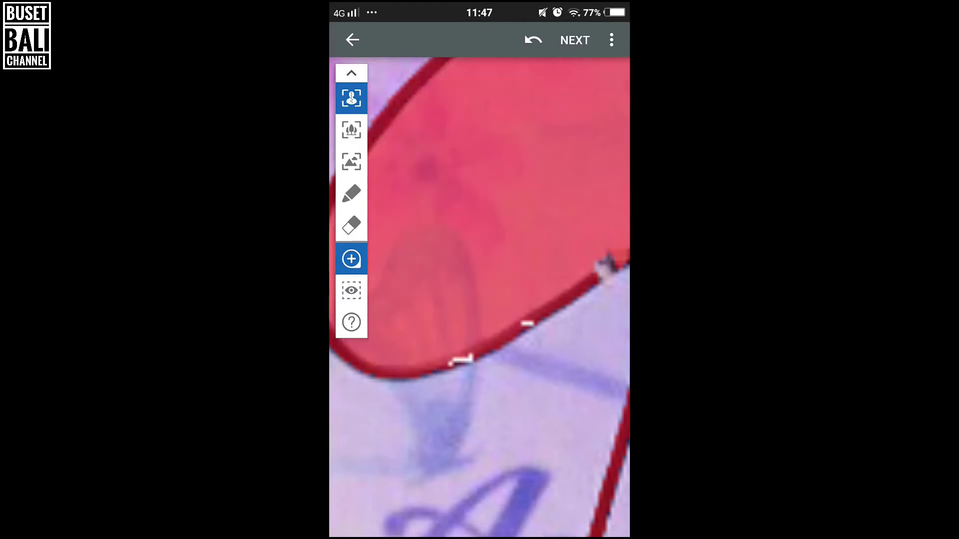
pyautogui.click(533, 40)
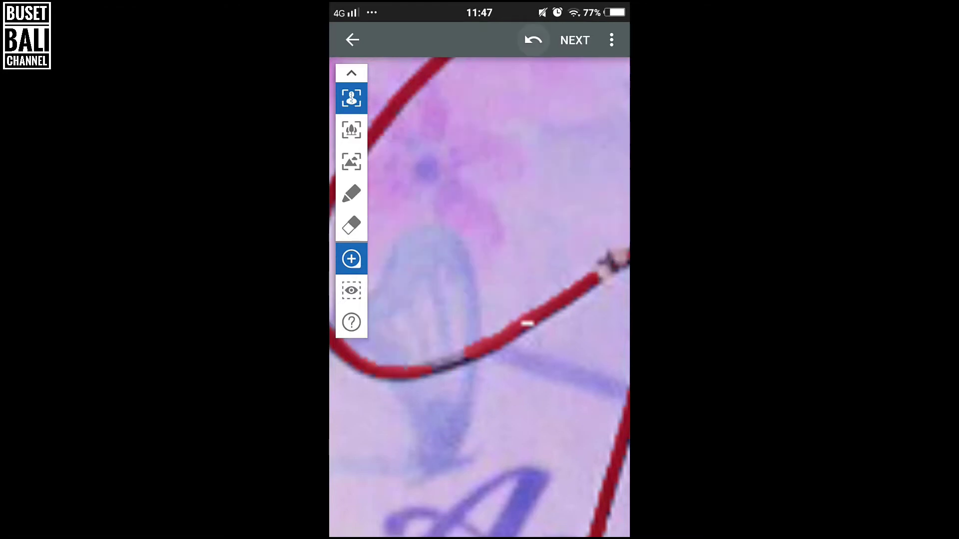
pyautogui.moveTo(466, 270)
pyautogui.mouseDown()
pyautogui.moveTo(434, 279)
pyautogui.moveTo(444, 272)
pyautogui.moveTo(422, 264)
pyautogui.moveTo(413, 278)
pyautogui.moveTo(443, 280)
pyautogui.moveTo(486, 263)
pyautogui.mouseUp()
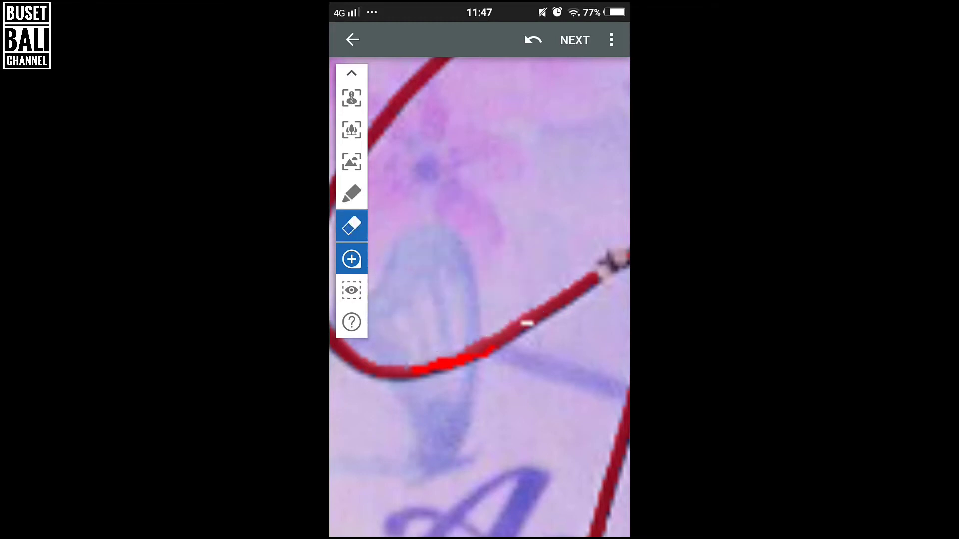
# - Erase overspill past the cable edge, then paint the cable red up to the knot
pyautogui.click(480, 297)
pyautogui.moveTo(480, 298); pyautogui.dragTo(483, 280)
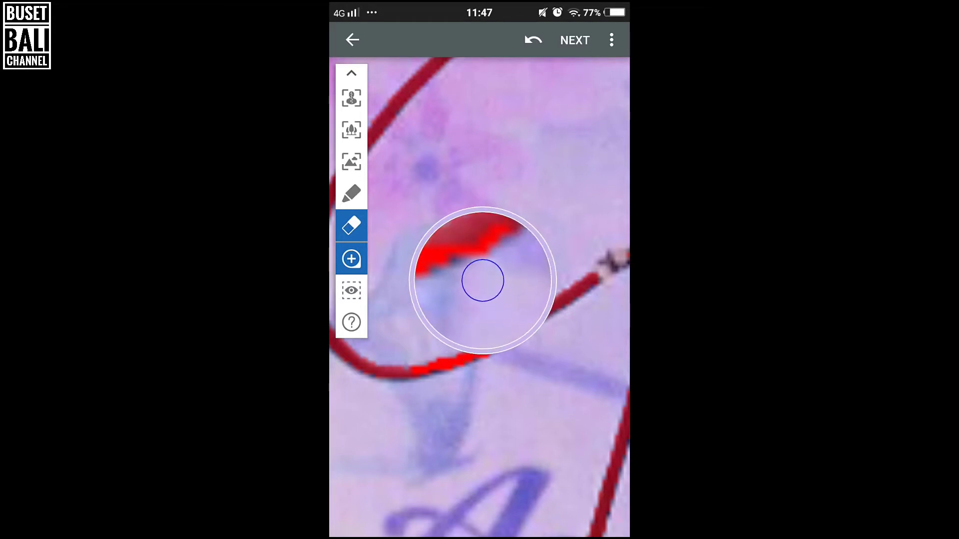
pyautogui.click(351, 193)
pyautogui.click(527, 324)
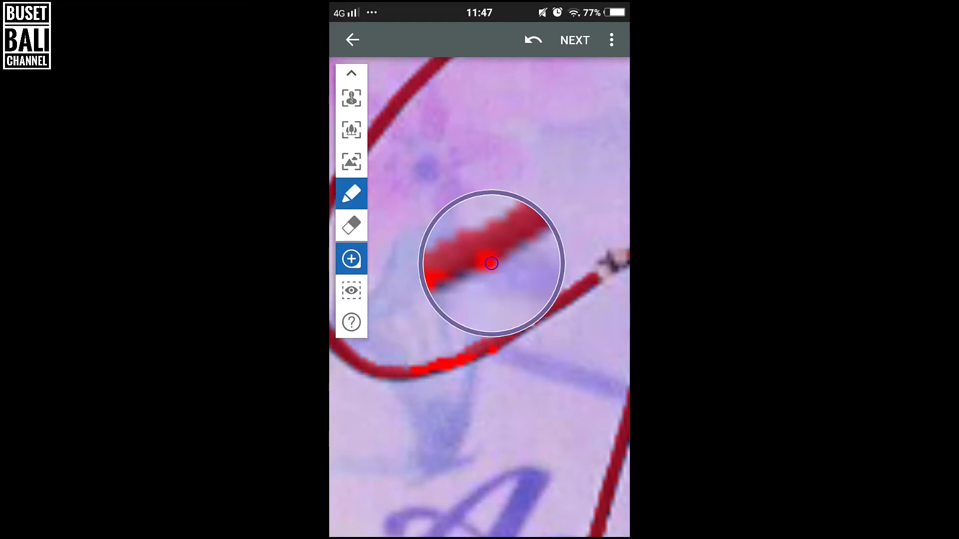
pyautogui.moveTo(491, 264); pyautogui.dragTo(426, 283)
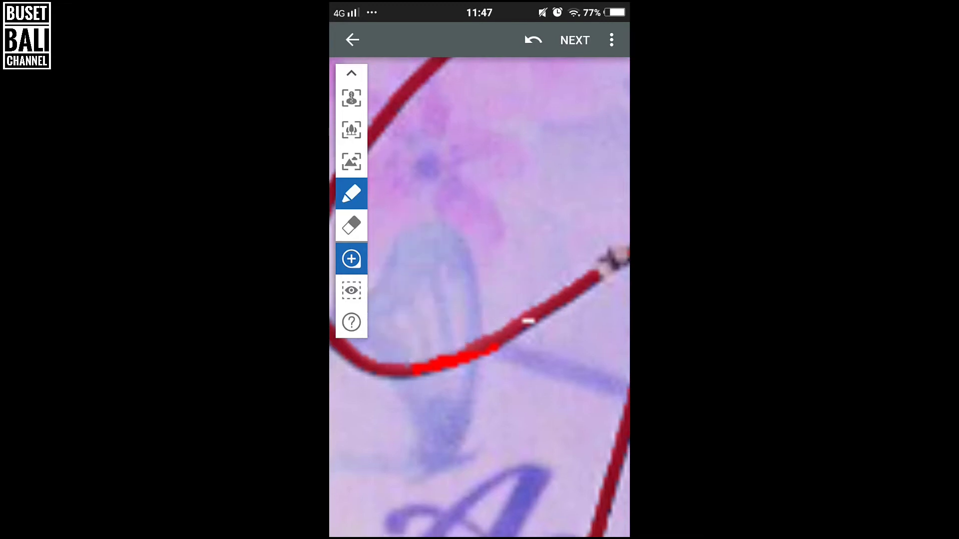
pyautogui.moveTo(499, 300); pyautogui.dragTo(430, 320)
pyautogui.scroll(3, 499, 280)
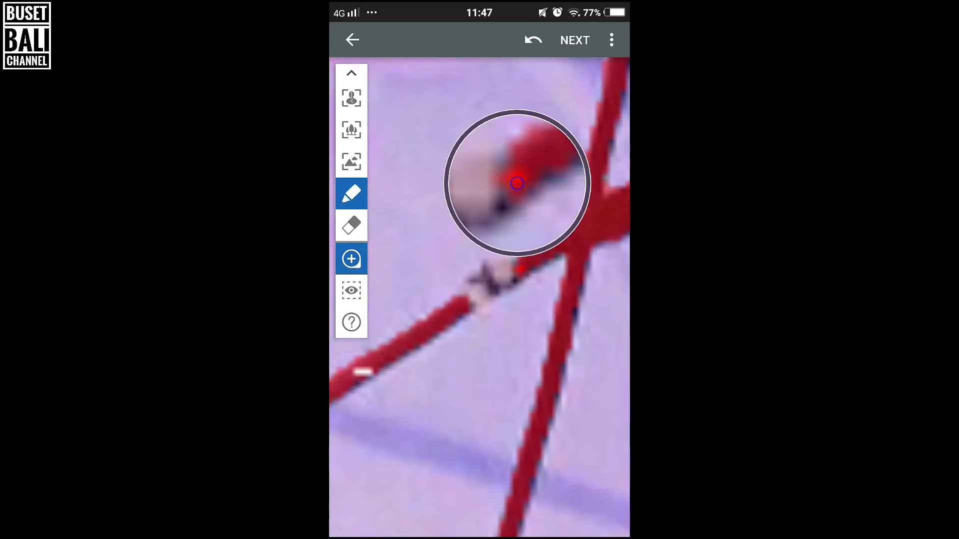
pyautogui.moveTo(520, 167)
pyautogui.mouseDown()
pyautogui.moveTo(502, 189)
pyautogui.moveTo(460, 203)
pyautogui.moveTo(520, 188)
pyautogui.moveTo(533, 171)
pyautogui.moveTo(470, 193)
pyautogui.moveTo(483, 192)
pyautogui.moveTo(481, 180)
pyautogui.moveTo(475, 216)
pyautogui.moveTo(508, 199)
pyautogui.moveTo(445, 235)
pyautogui.mouseUp()
pyautogui.scroll(-3, 480, 300)
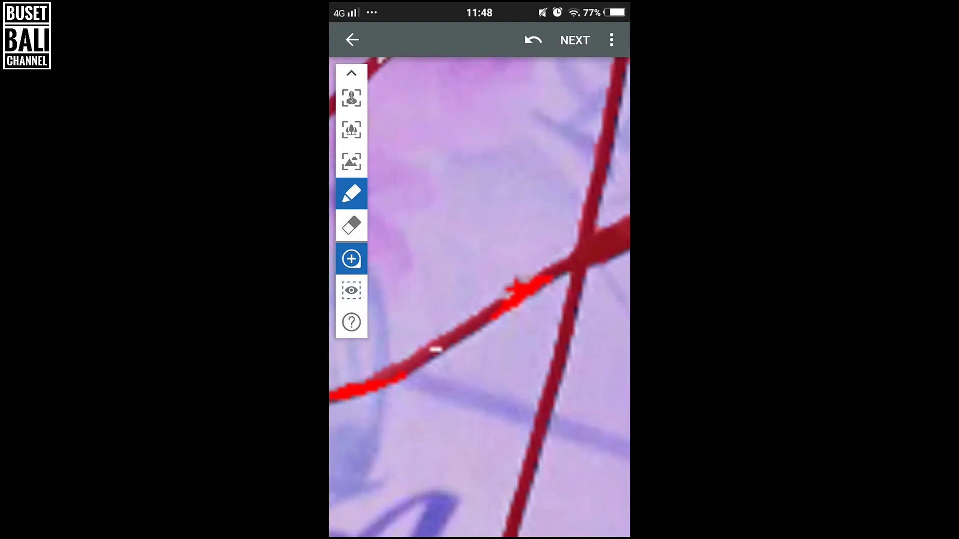
pyautogui.scroll(5, 480, 299)
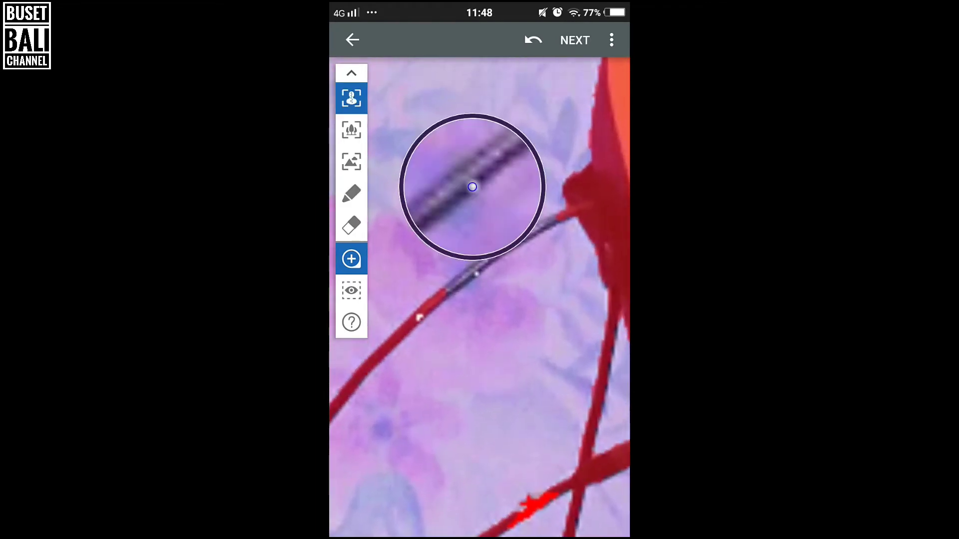
# - Trace the upper cable down-left and paint the unmarked junction solid red
pyautogui.click(479, 268)
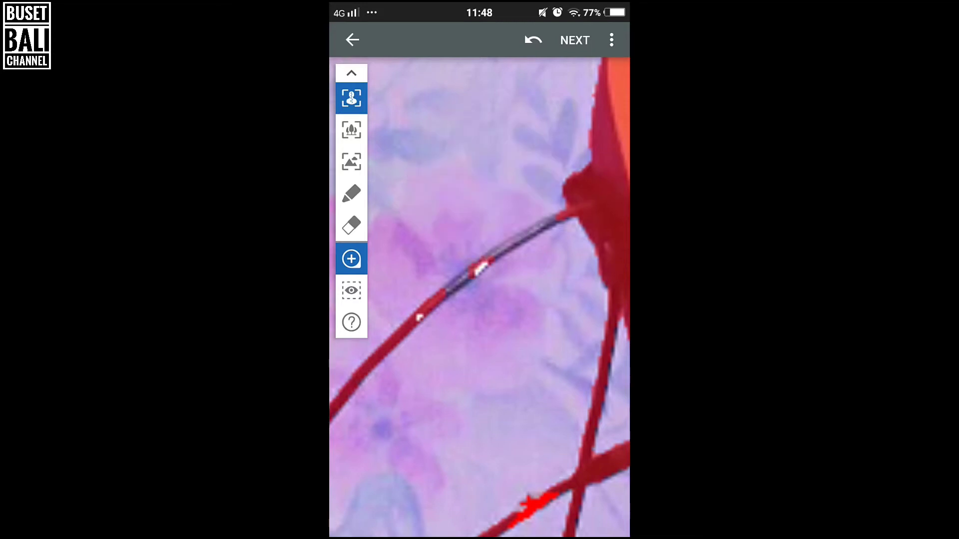
pyautogui.scroll(2, 479, 299)
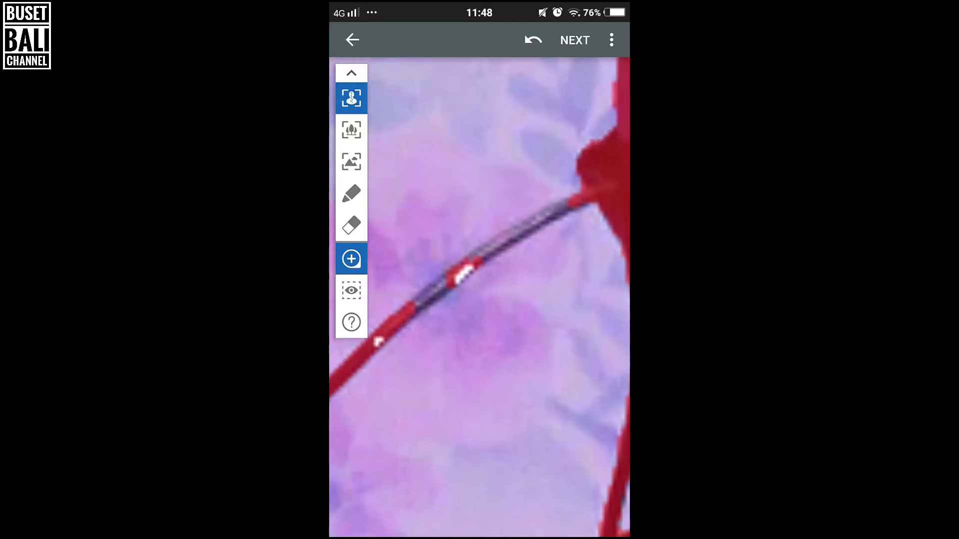
pyautogui.moveTo(533, 228); pyautogui.dragTo(539, 224)
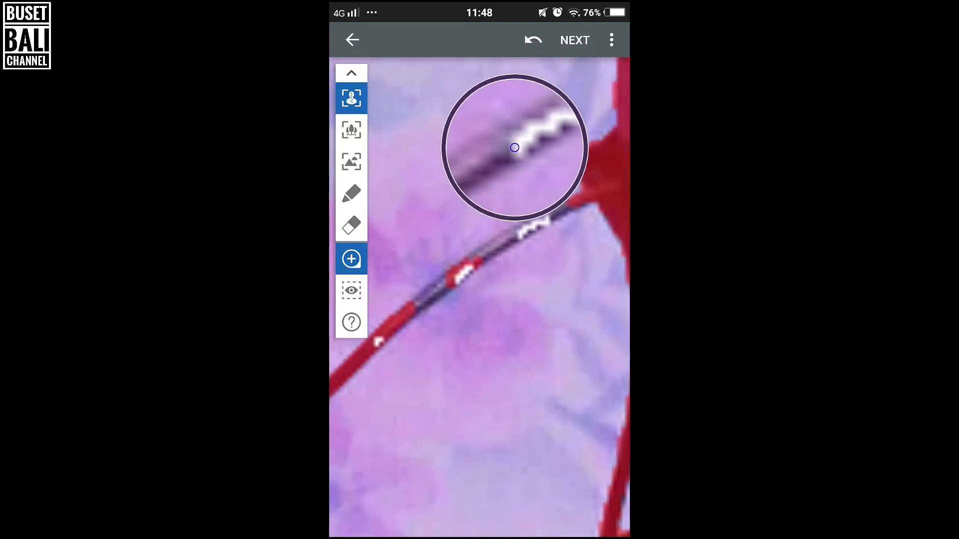
pyautogui.moveTo(540, 224); pyautogui.dragTo(489, 248)
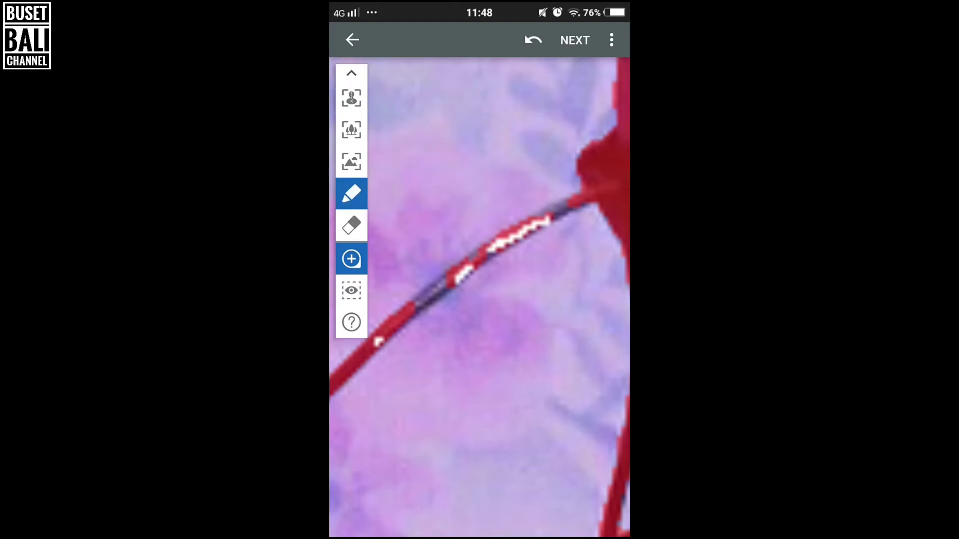
pyautogui.click(416, 305)
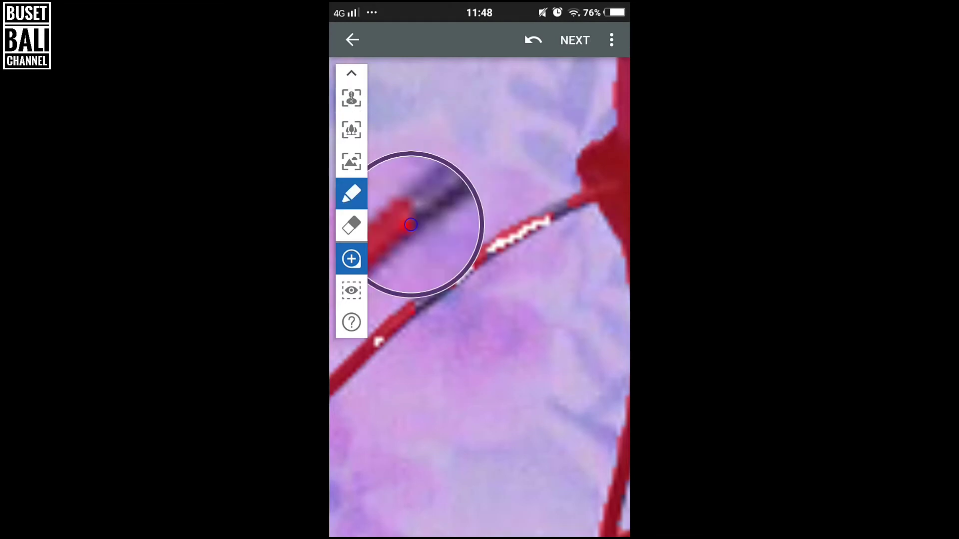
pyautogui.moveTo(415, 305)
pyautogui.mouseDown()
pyautogui.moveTo(582, 198)
pyautogui.moveTo(467, 255)
pyautogui.moveTo(422, 296)
pyautogui.moveTo(445, 288)
pyautogui.moveTo(419, 303)
pyautogui.moveTo(436, 288)
pyautogui.mouseUp()
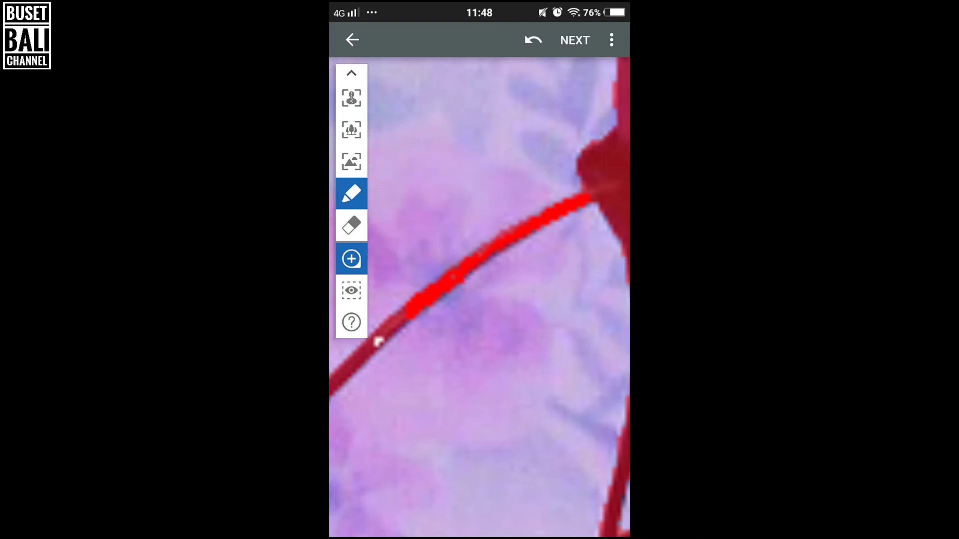
# - Paint red focus mask along the guitarist's sleeve edge against the blue backdrop, filling gaps
pyautogui.scroll(-2, 378, 341)
pyautogui.scroll(-2, 400, 325)
pyautogui.scroll(-2, 409, 319)
pyautogui.scroll(-2, 421, 313)
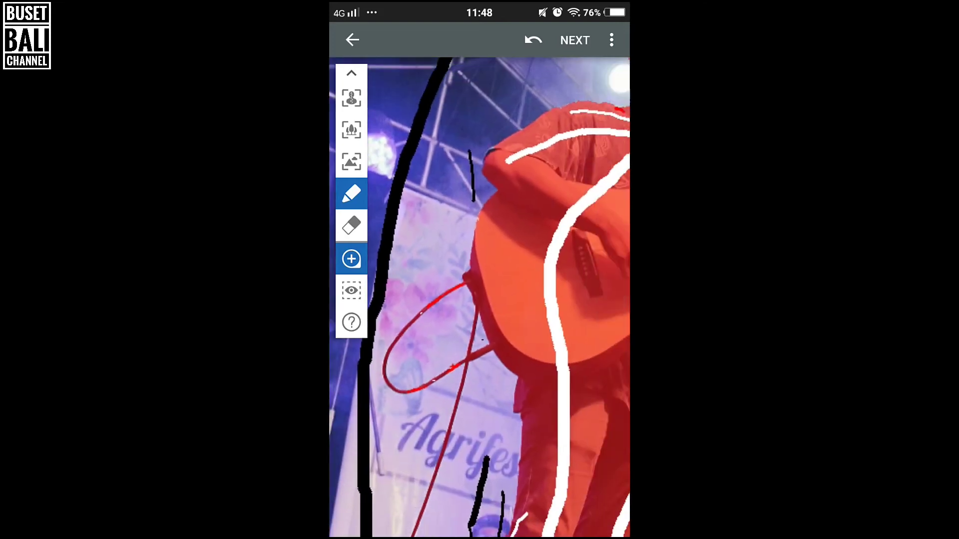
pyautogui.scroll(-2, 479, 299)
pyautogui.scroll(2, 480, 249)
pyautogui.scroll(2, 479, 249)
pyautogui.scroll(2, 479, 275)
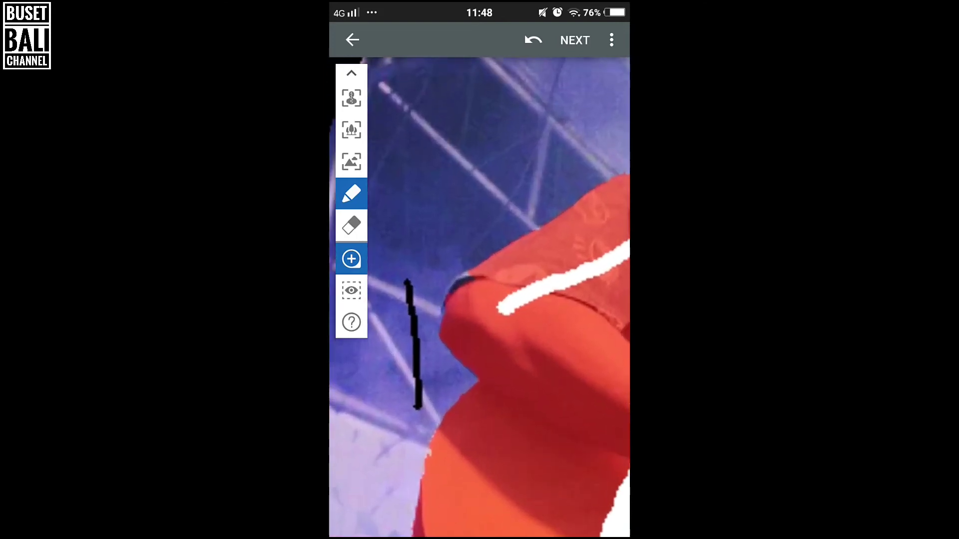
pyautogui.scroll(2, 479, 299)
pyautogui.click(523, 194)
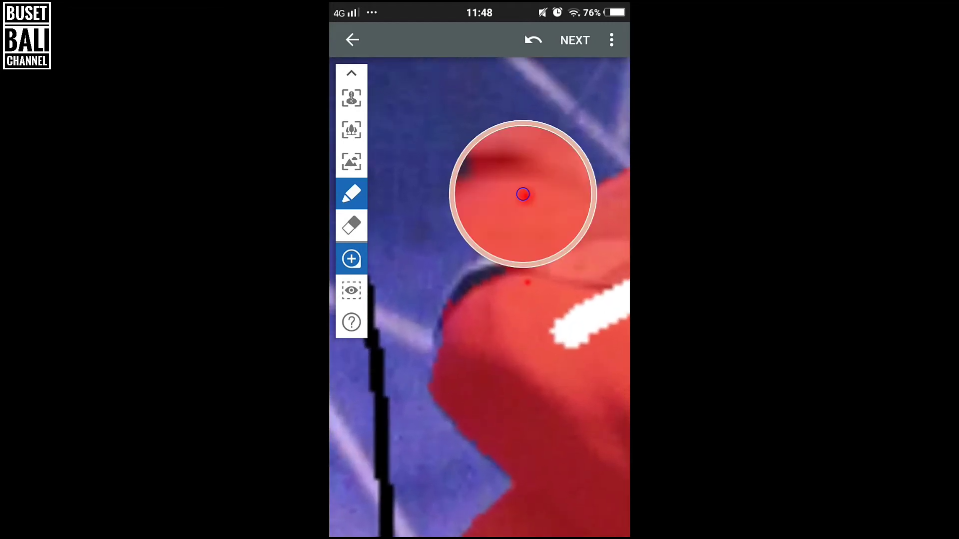
pyautogui.moveTo(527, 283); pyautogui.dragTo(474, 273)
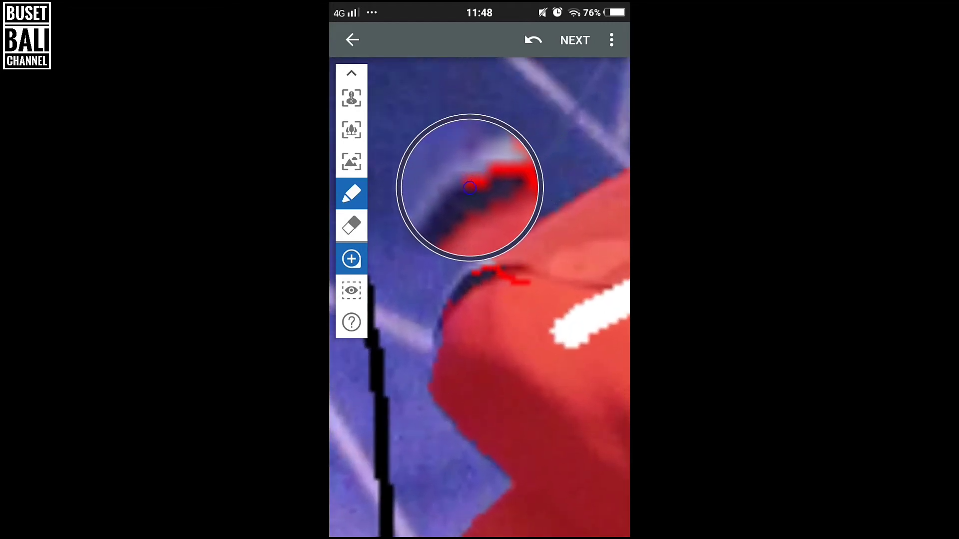
pyautogui.moveTo(446, 221)
pyautogui.mouseDown()
pyautogui.moveTo(434, 243)
pyautogui.moveTo(437, 227)
pyautogui.mouseUp()
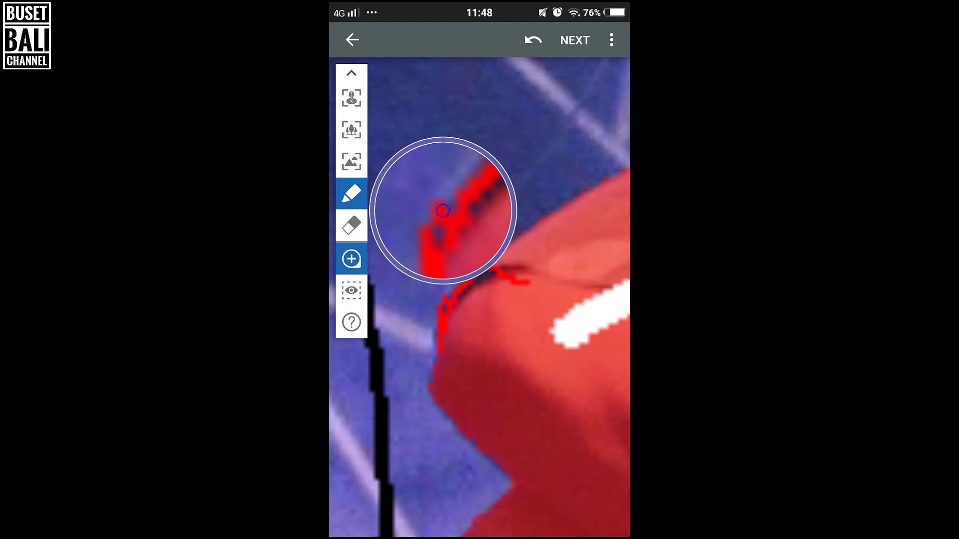
pyautogui.moveTo(482, 179)
pyautogui.mouseDown()
pyautogui.moveTo(502, 173)
pyautogui.moveTo(491, 186)
pyautogui.mouseUp()
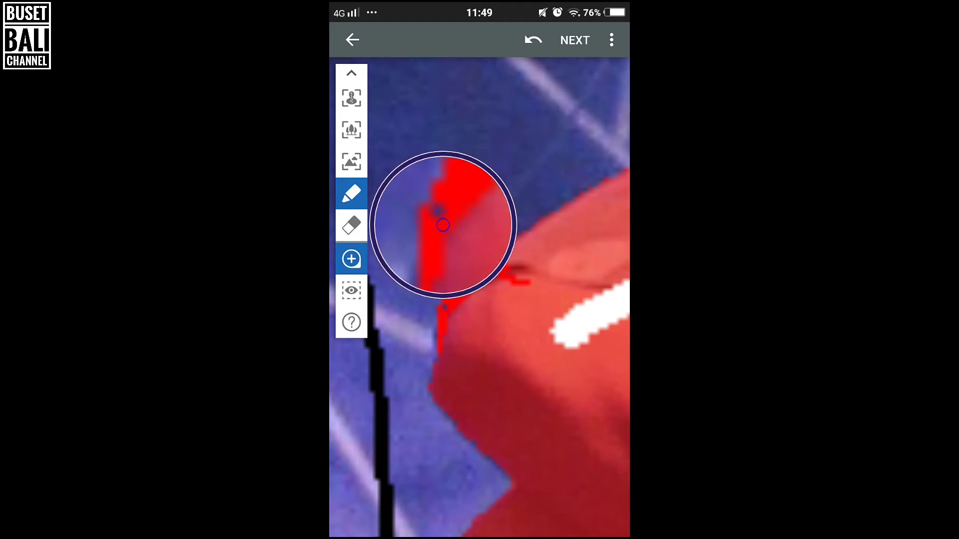
pyautogui.moveTo(475, 188); pyautogui.dragTo(476, 198)
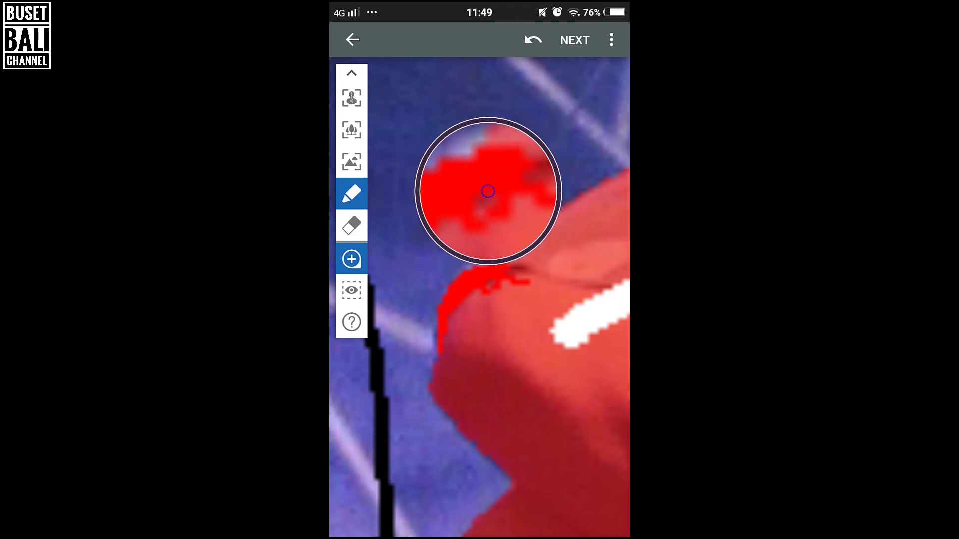
pyautogui.moveTo(475, 198); pyautogui.dragTo(516, 182)
pyautogui.scroll(-5, 479, 298)
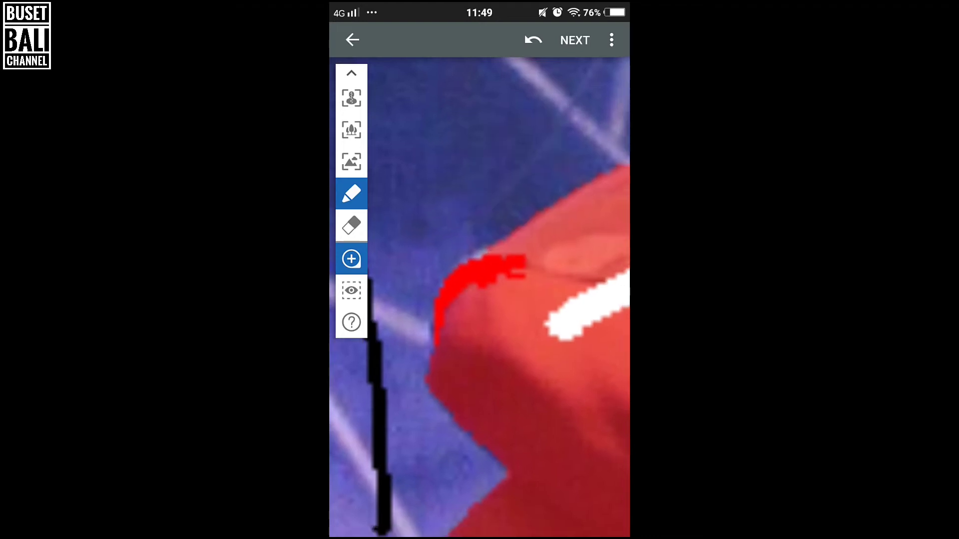
# - Zoom in on the mic stand and try marking it with person select
pyautogui.scroll(-2, 479, 297)
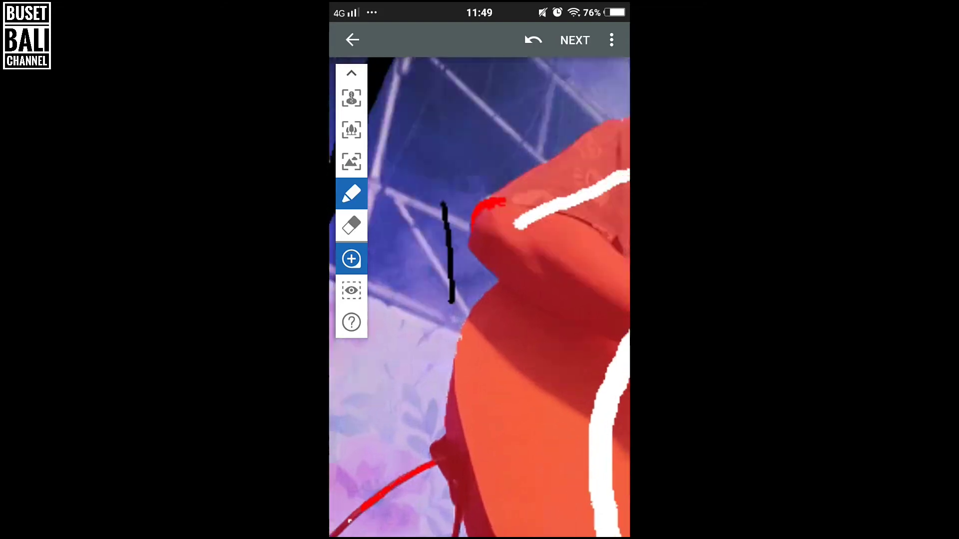
pyautogui.scroll(-1, 479, 297)
pyautogui.scroll(-2, 480, 297)
pyautogui.scroll(-2, 479, 297)
pyautogui.scroll(-3, 480, 297)
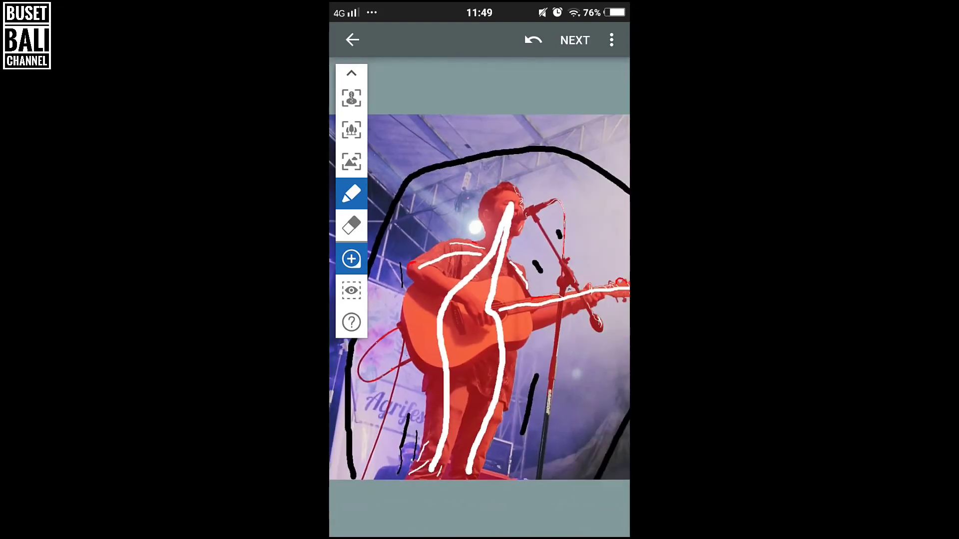
pyautogui.scroll(2, 524, 394)
pyautogui.scroll(3, 524, 394)
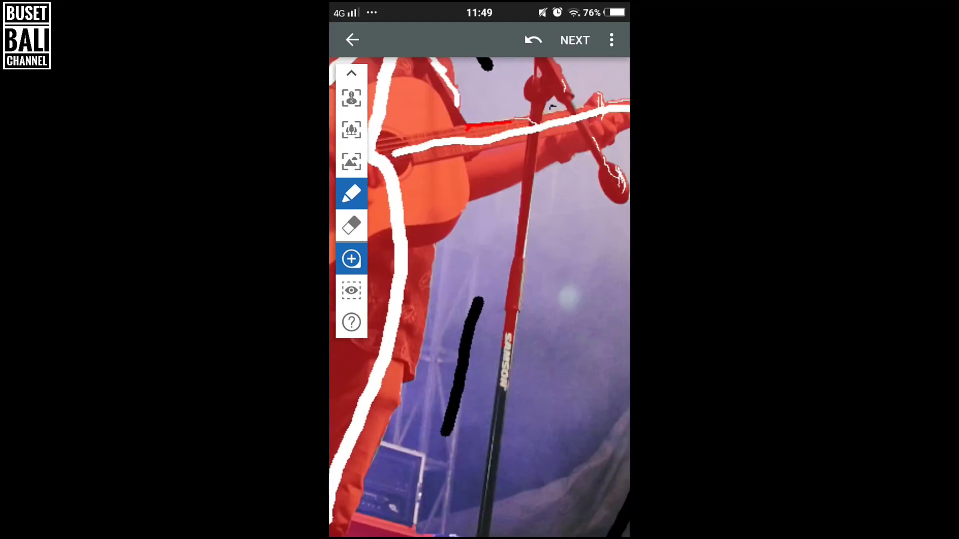
pyautogui.scroll(2, 525, 395)
pyautogui.click(351, 98)
pyautogui.scroll(1, 479, 297)
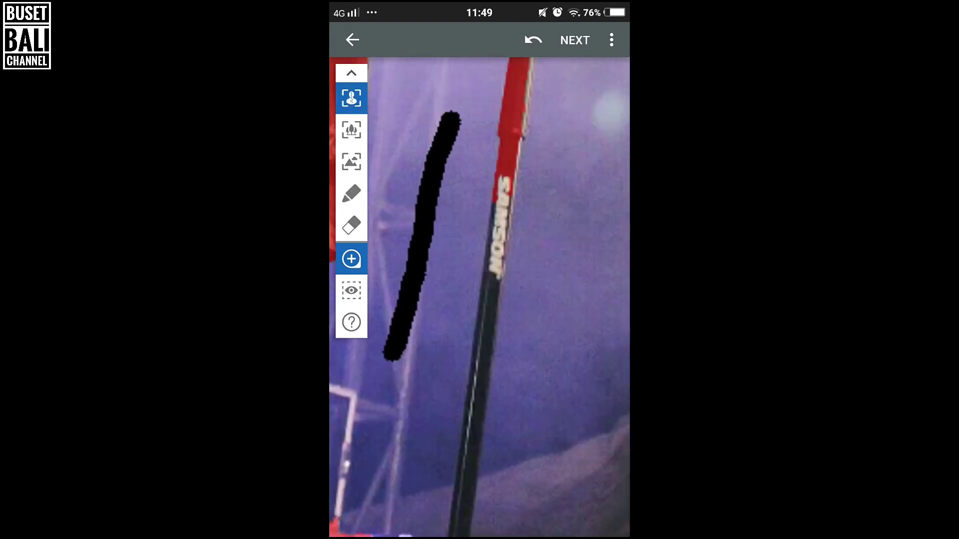
pyautogui.moveTo(481, 234); pyautogui.dragTo(474, 315)
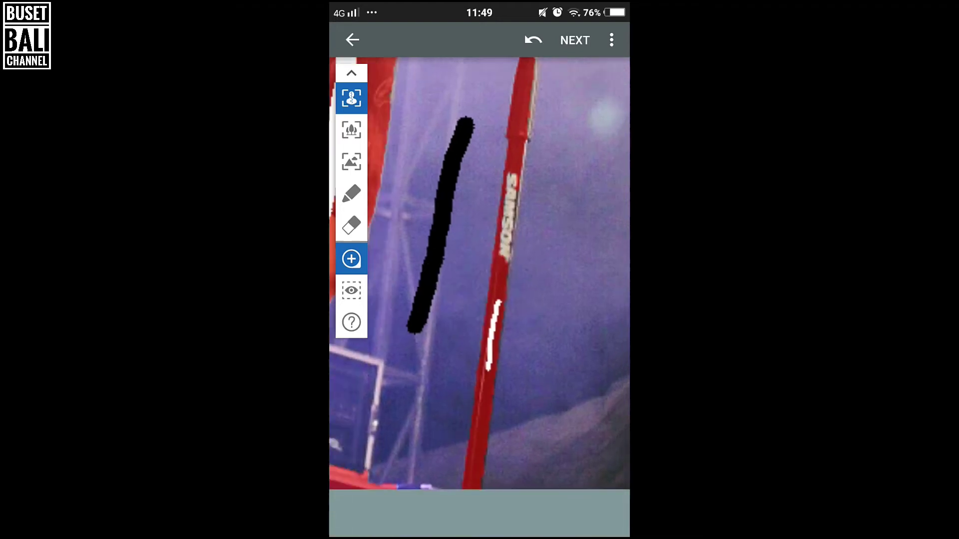
# - Hand-paint red focus mask down the thin mic stand pole
pyautogui.click(351, 193)
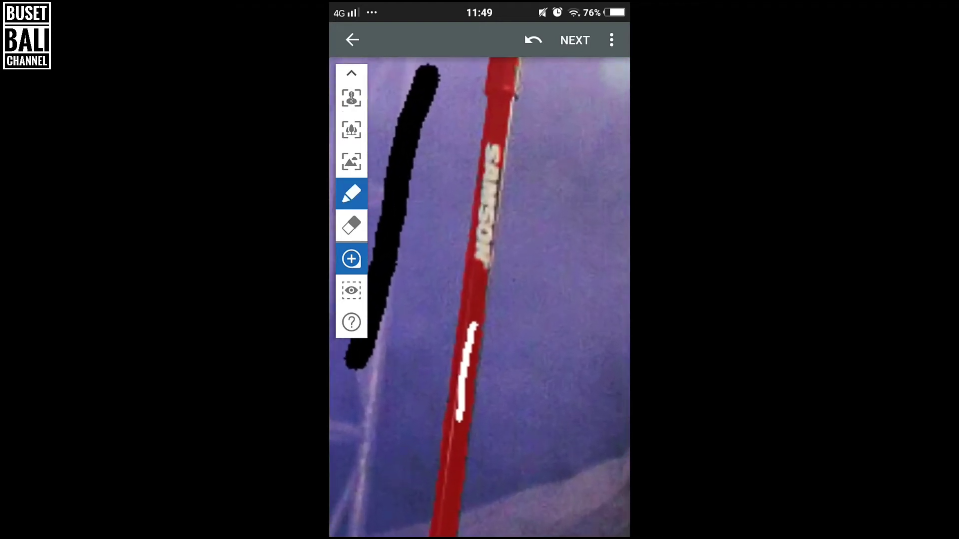
pyautogui.moveTo(500, 142); pyautogui.dragTo(500, 144)
pyautogui.moveTo(499, 59)
pyautogui.mouseDown()
pyautogui.moveTo(479, 183)
pyautogui.moveTo(484, 96)
pyautogui.moveTo(505, 109)
pyautogui.moveTo(499, 125)
pyautogui.moveTo(499, 112)
pyautogui.moveTo(492, 119)
pyautogui.moveTo(482, 216)
pyautogui.moveTo(505, 118)
pyautogui.mouseUp()
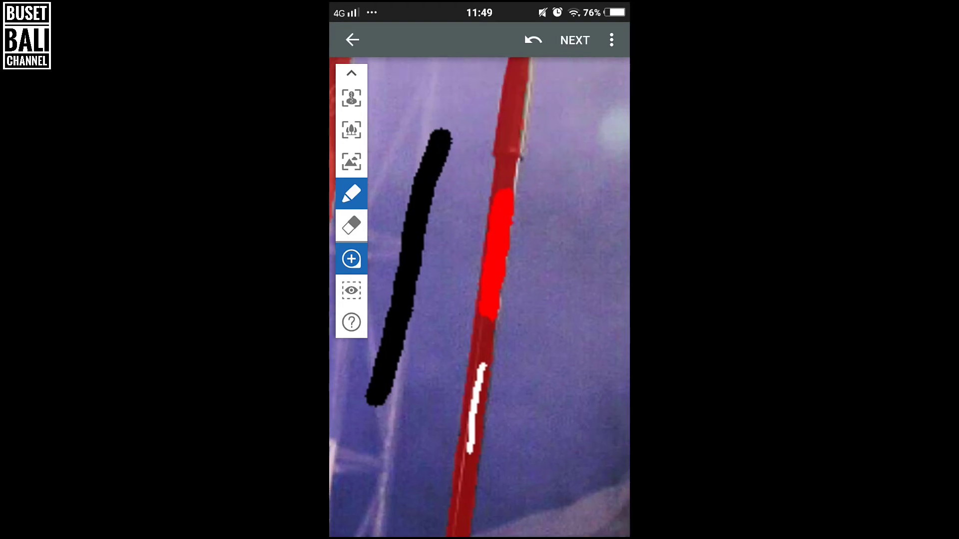
# - Zoom in and paint red focus mask down the microphone stand's right edge
pyautogui.scroll(-3, 479, 300)
pyautogui.scroll(1, 479, 299)
pyautogui.scroll(5, 480, 300)
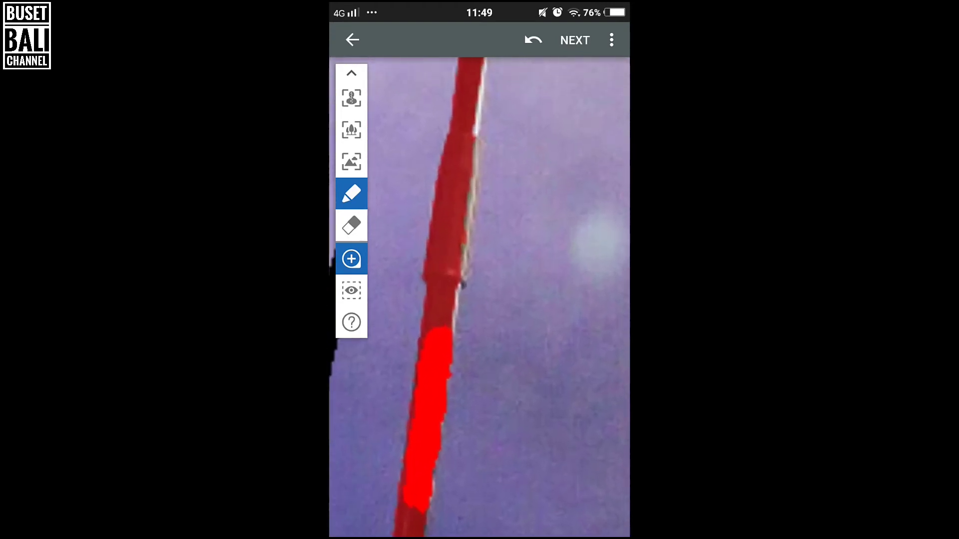
pyautogui.scroll(1, 479, 300)
pyautogui.moveTo(463, 190)
pyautogui.mouseDown()
pyautogui.moveTo(468, 203)
pyautogui.moveTo(464, 73)
pyautogui.moveTo(460, 138)
pyautogui.mouseUp()
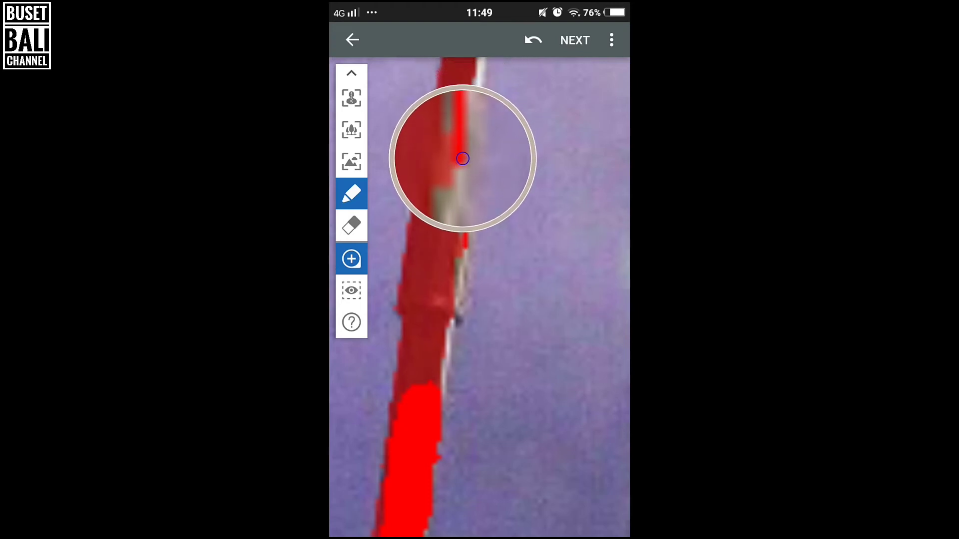
pyautogui.moveTo(460, 137); pyautogui.dragTo(452, 205)
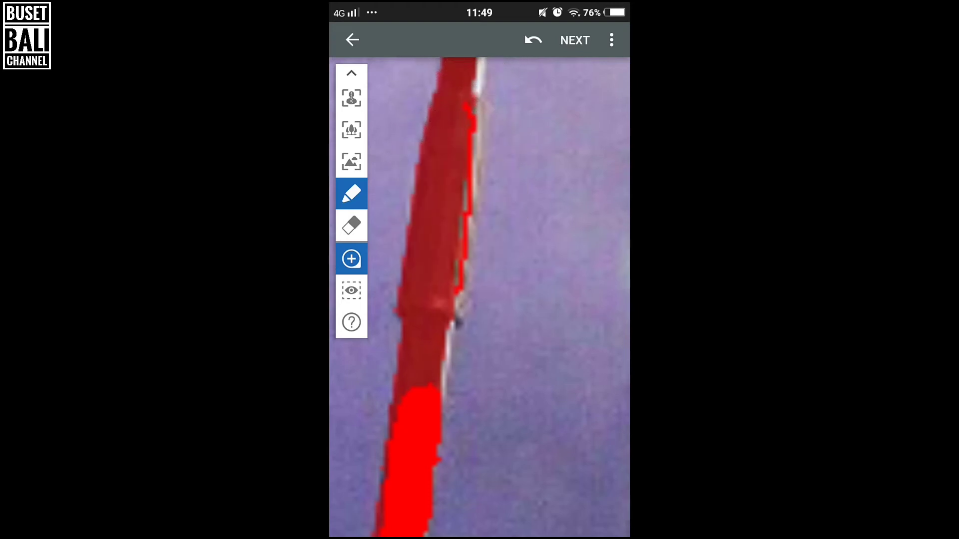
# - Extend the red mask along the rest of the stand's right edge
pyautogui.moveTo(480, 250); pyautogui.dragTo(497, 335)
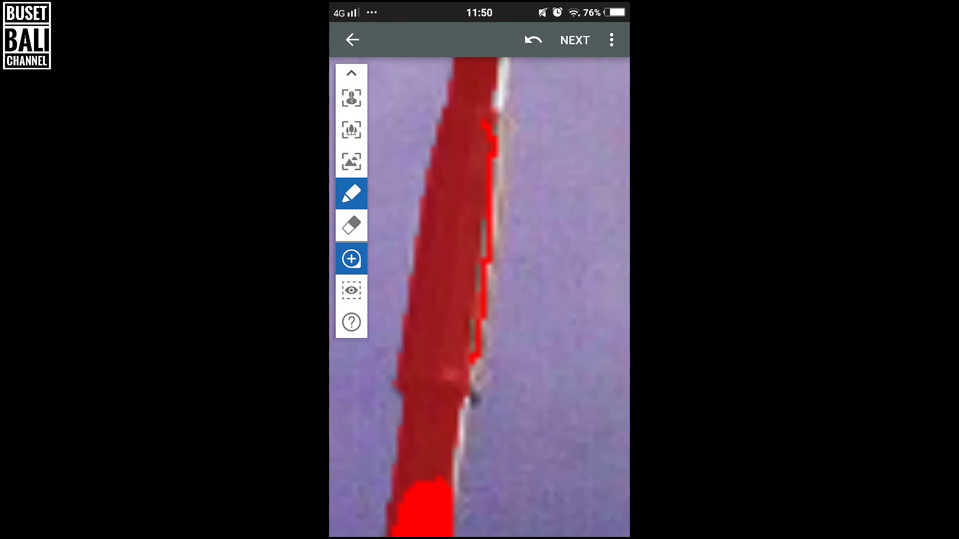
pyautogui.moveTo(449, 299); pyautogui.dragTo(487, 304)
pyautogui.moveTo(509, 160)
pyautogui.mouseDown()
pyautogui.moveTo(489, 330)
pyautogui.moveTo(496, 414)
pyautogui.mouseUp()
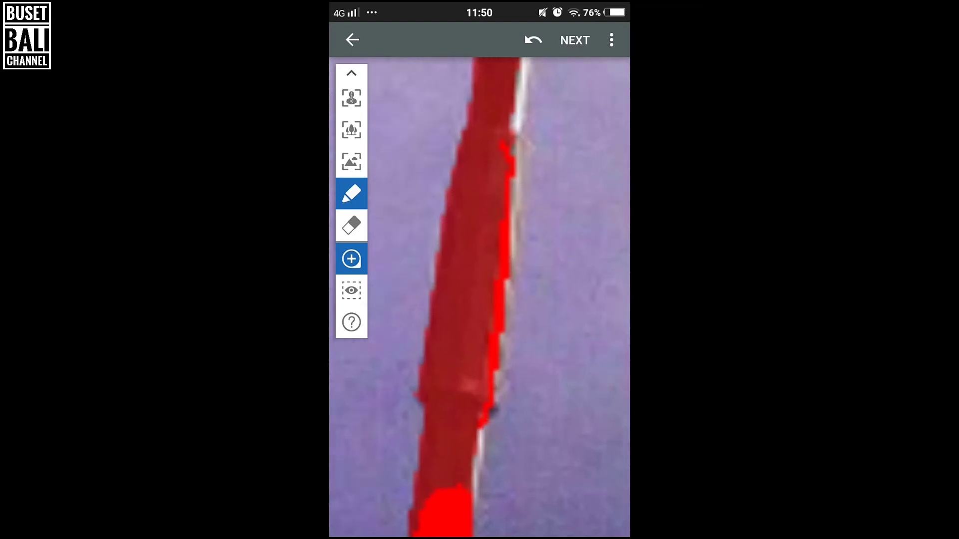
pyautogui.moveTo(509, 298)
pyautogui.mouseDown()
pyautogui.moveTo(479, 312)
pyautogui.moveTo(491, 170)
pyautogui.moveTo(479, 278)
pyautogui.moveTo(486, 340)
pyautogui.mouseUp()
pyautogui.click(511, 200)
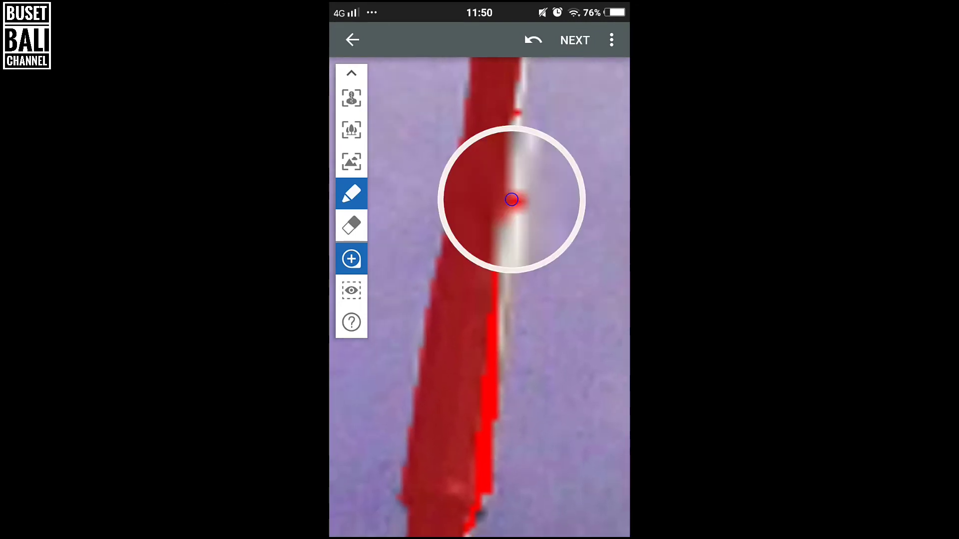
pyautogui.moveTo(511, 199)
pyautogui.mouseDown()
pyautogui.moveTo(508, 212)
pyautogui.moveTo(507, 62)
pyautogui.moveTo(496, 160)
pyautogui.moveTo(497, 109)
pyautogui.mouseUp()
pyautogui.hscroll(-3, 479, 299)
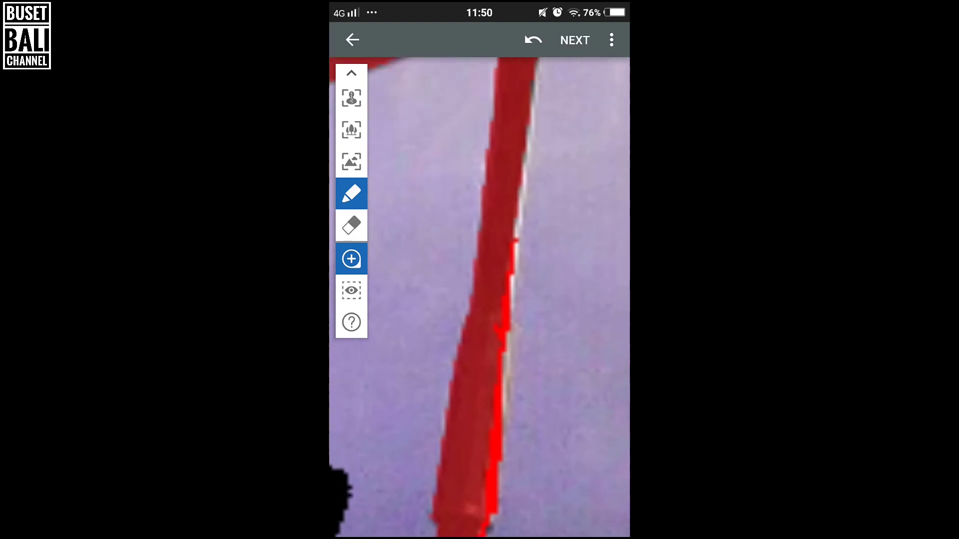
pyautogui.scroll(-3, 479, 297)
pyautogui.scroll(-3, 479, 297)
pyautogui.scroll(-2, 480, 297)
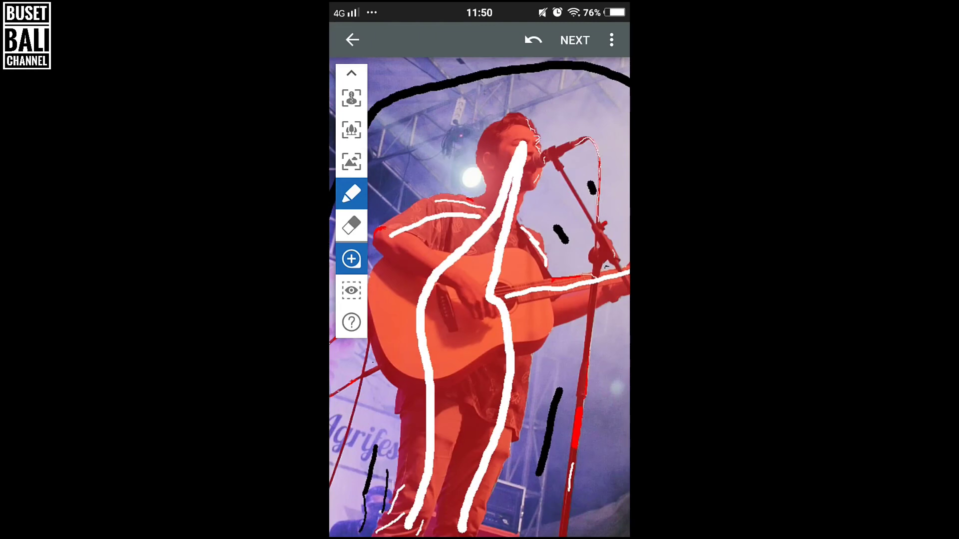
# - Apply Lens Blur to the background with stronger blur and slight feathering
pyautogui.click(575, 40)
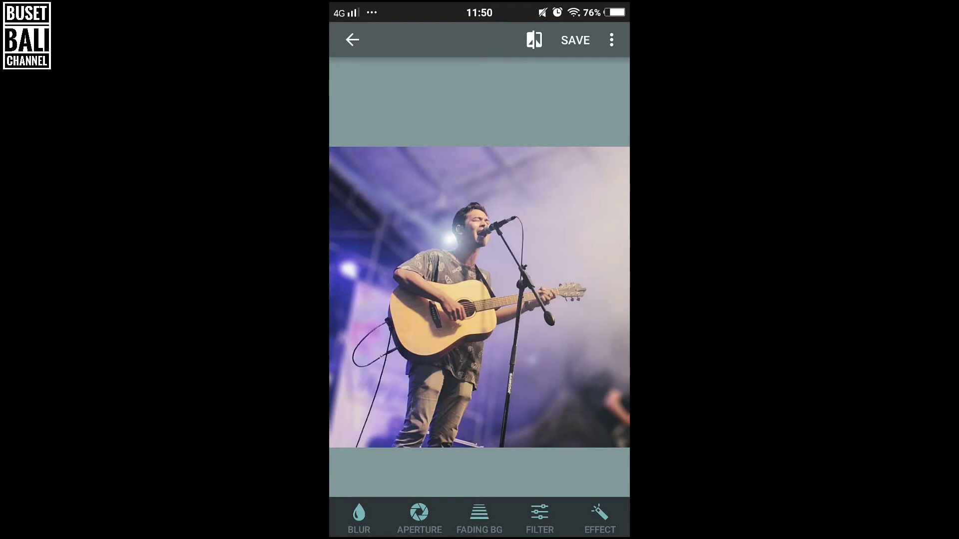
pyautogui.click(359, 517)
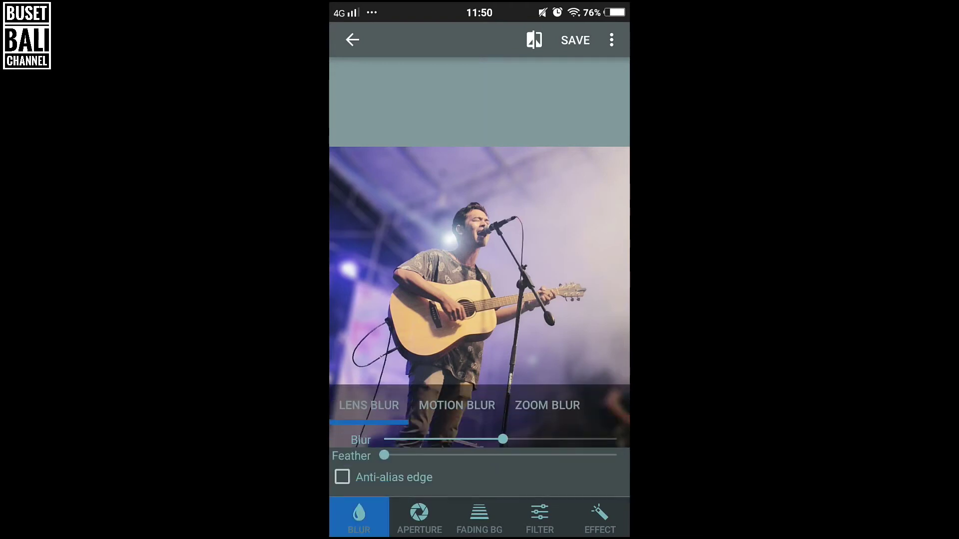
pyautogui.moveTo(502, 439); pyautogui.dragTo(540, 439)
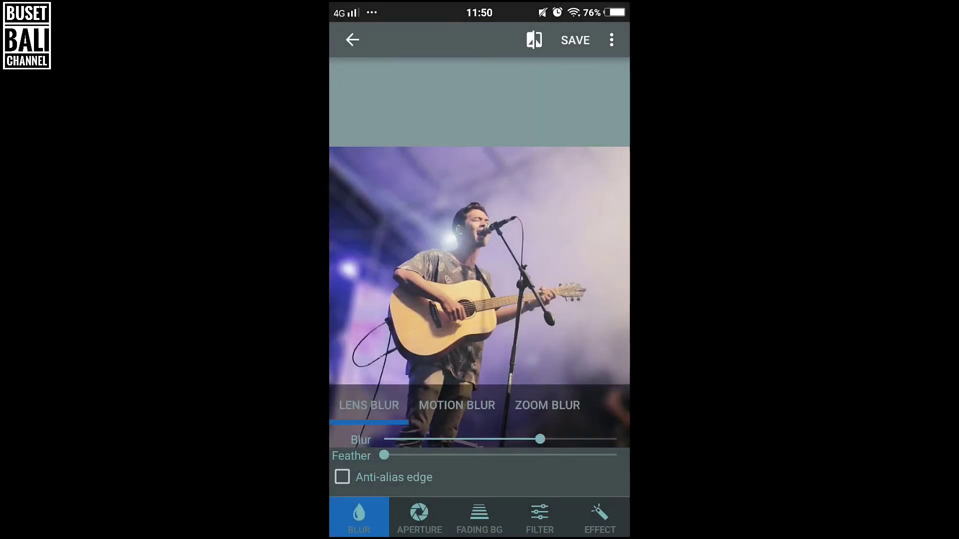
pyautogui.moveTo(540, 439); pyautogui.dragTo(550, 439)
pyautogui.moveTo(393, 455); pyautogui.dragTo(435, 456)
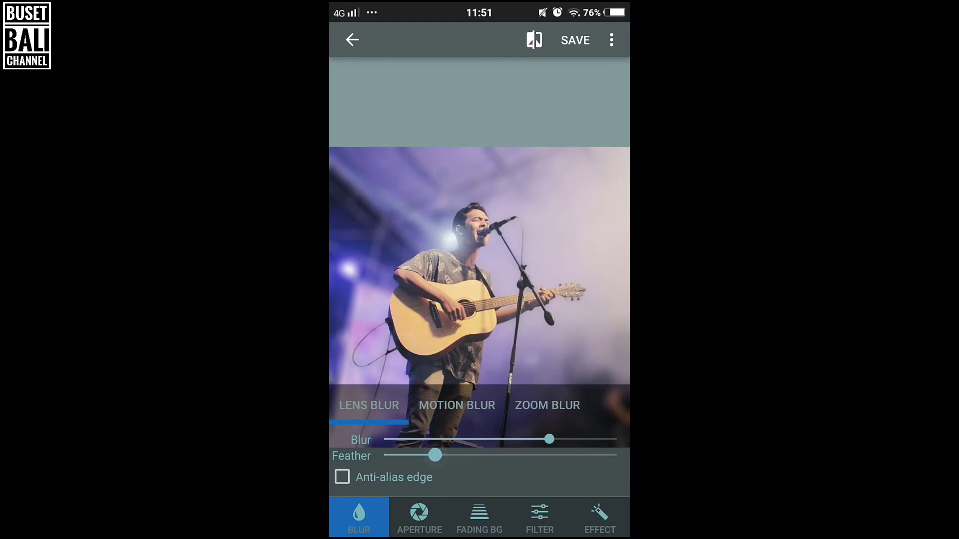
pyautogui.moveTo(435, 455); pyautogui.dragTo(424, 455)
# - Review the Aperture and Effect options, then start saving the photo
pyautogui.click(419, 517)
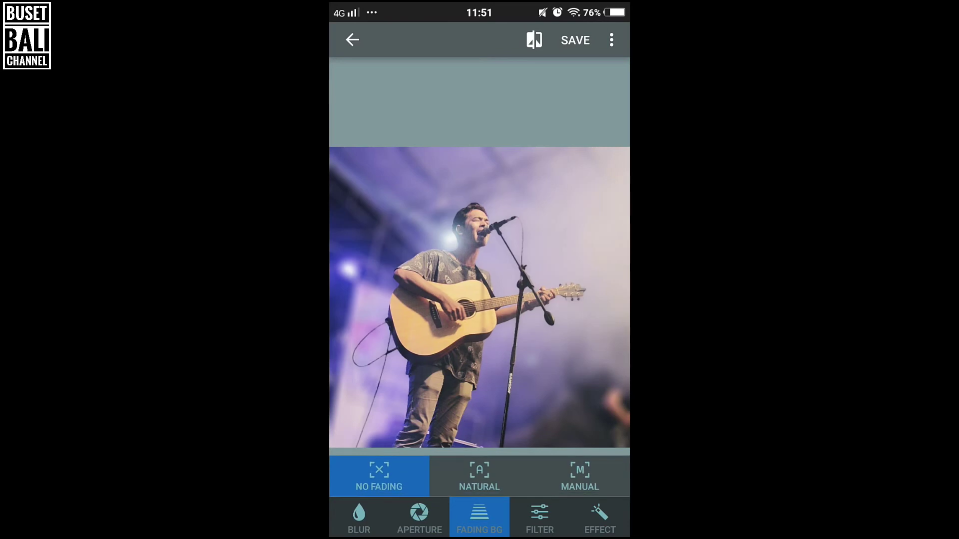
pyautogui.click(599, 517)
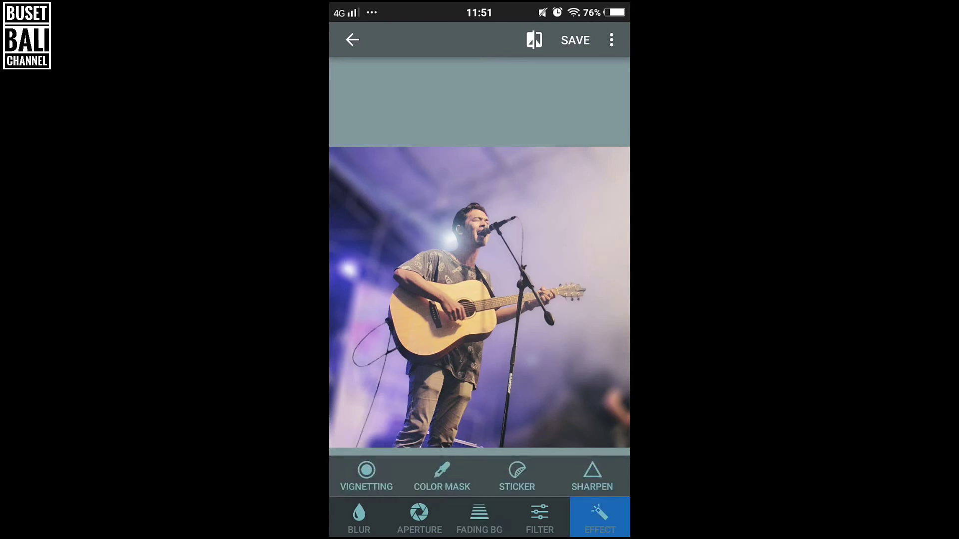
pyautogui.click(599, 517)
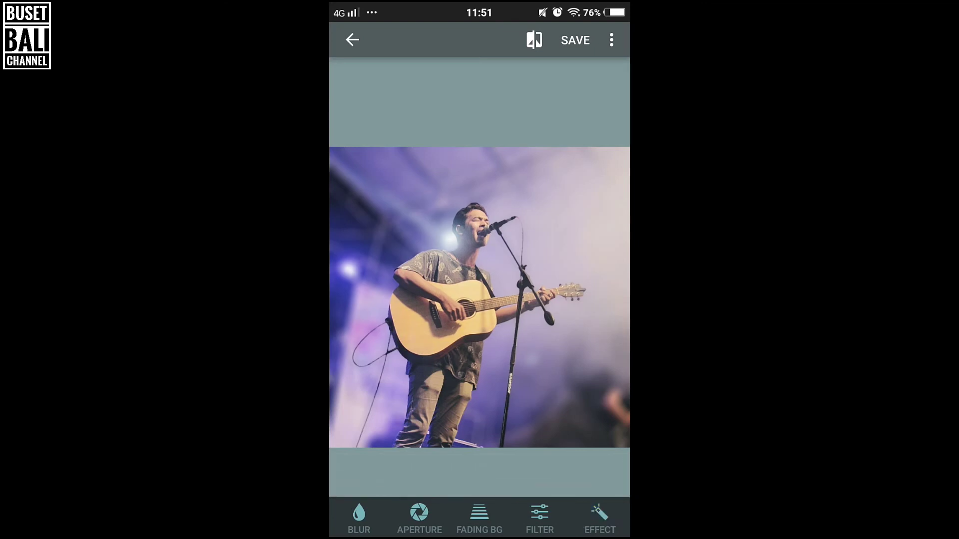
pyautogui.click(575, 39)
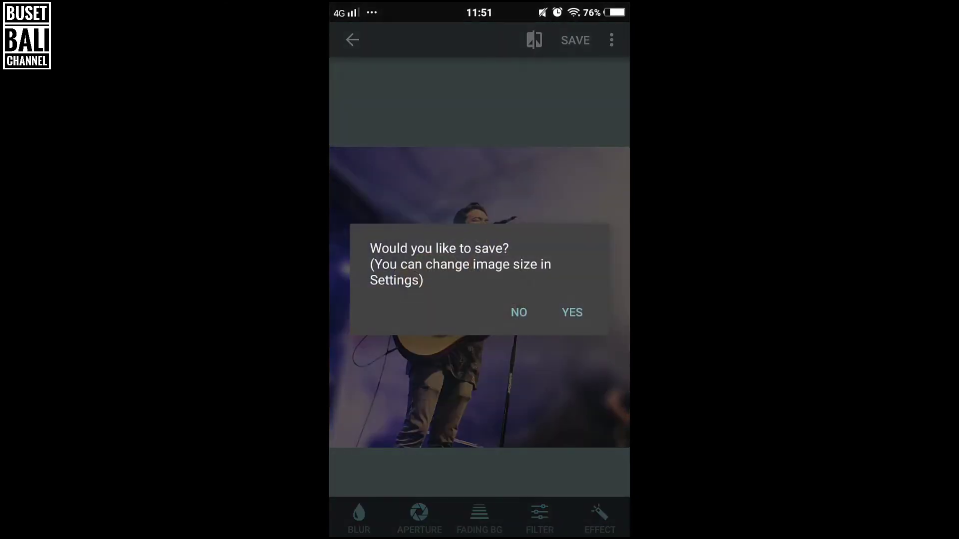
# - Confirm the save with YES so the blurred guitarist photo exports
pyautogui.click(571, 312)
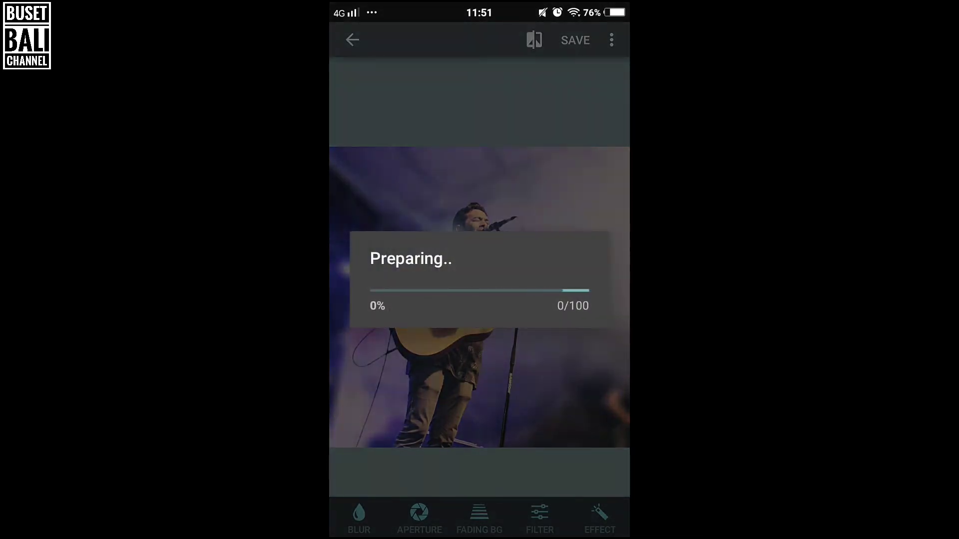